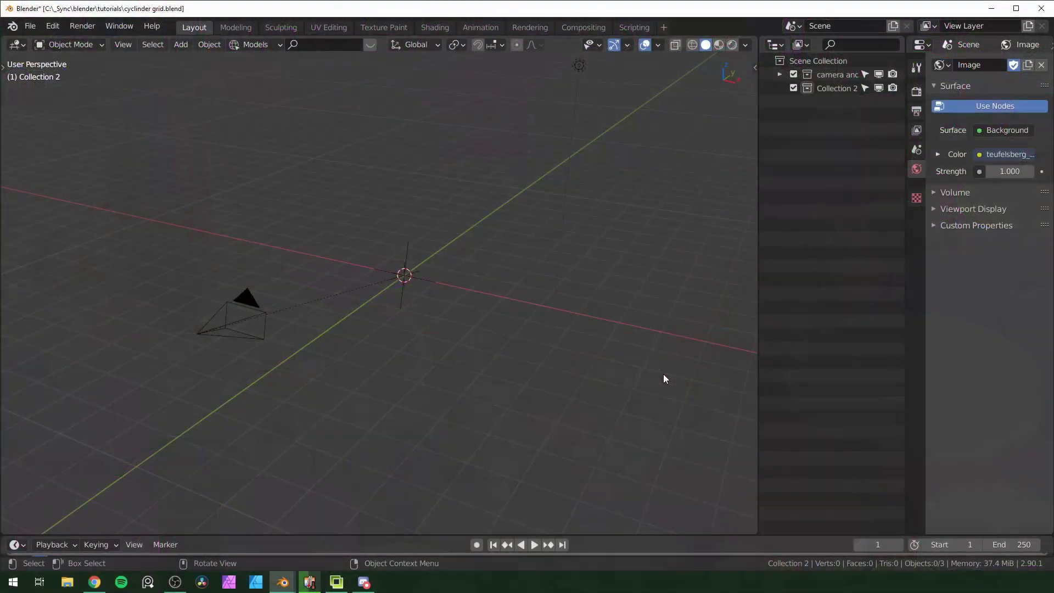
Step: Exclude the camera collection from the view layer and make Collection 2 the active collection
middle_click(577, 269)
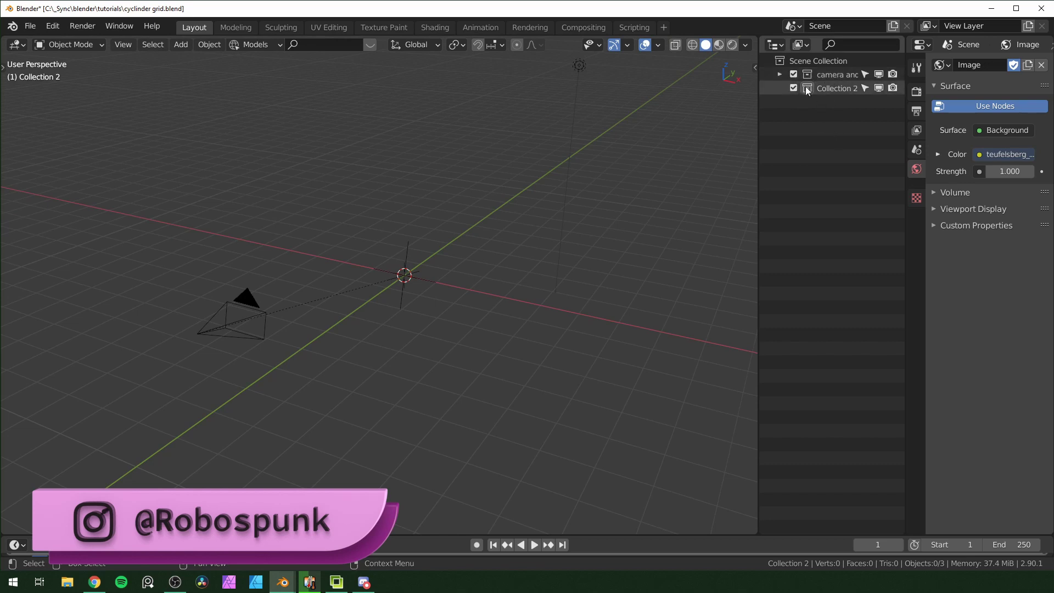
left_click(793, 74)
left_click(835, 88)
left_click(835, 88)
Step: Add a mesh plane to Collection 2 at the world origin
key("shift+a")
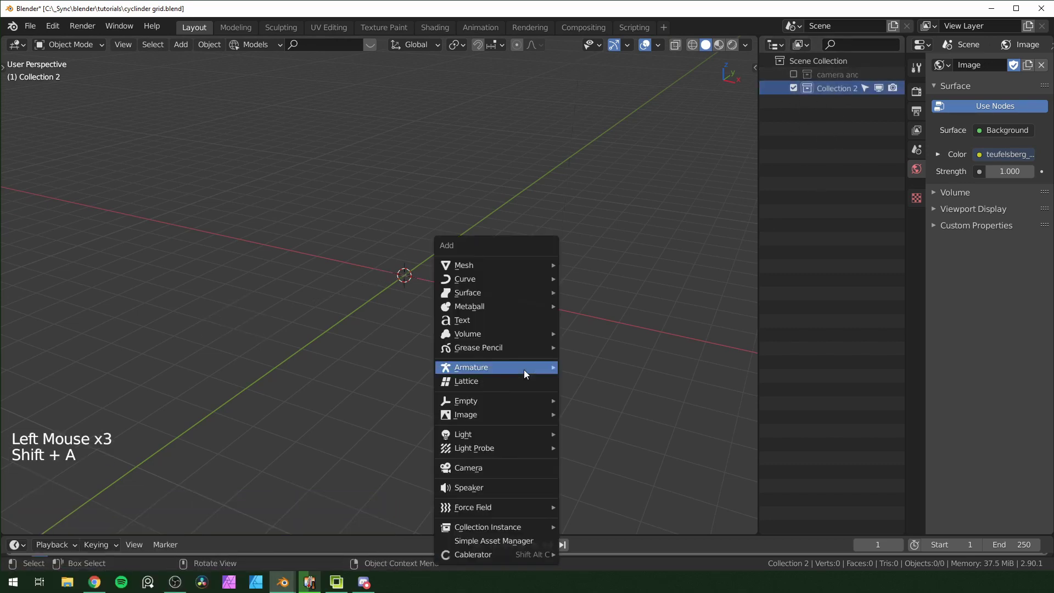
mouse_move(498, 265)
left_click(588, 266)
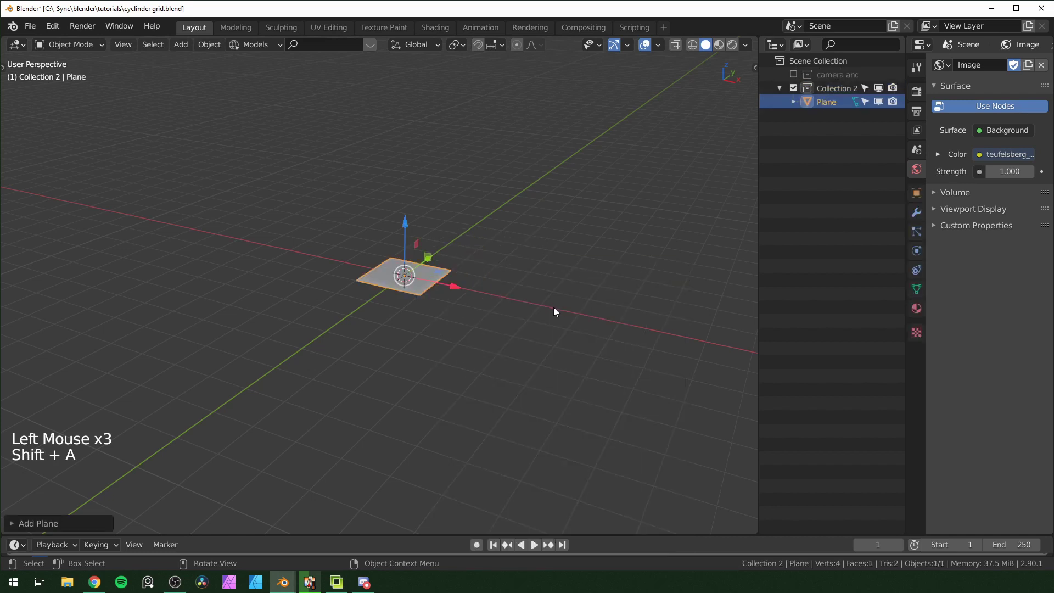
Step: Subdivide the plane in Edit Mode with the number of cuts set to 3
scroll(553, 309, "up", 5)
key("Tab")
key("KP_Decimal")
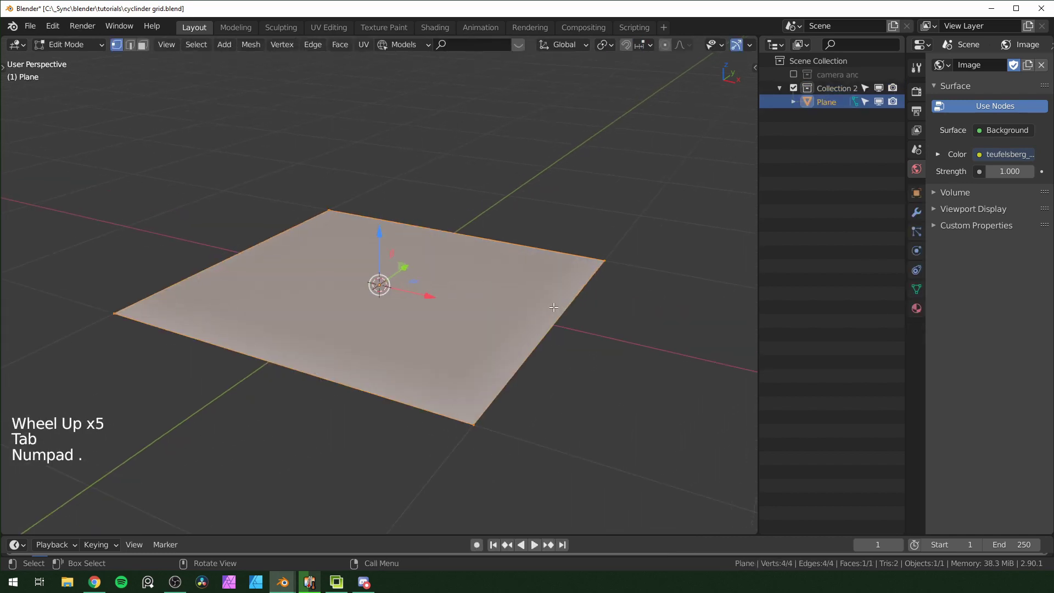
scroll(553, 308, "down", 3)
middle_click_drag(553, 307, 436, 324)
scroll(491, 344, "down", 1)
scroll(492, 343, "up", 2)
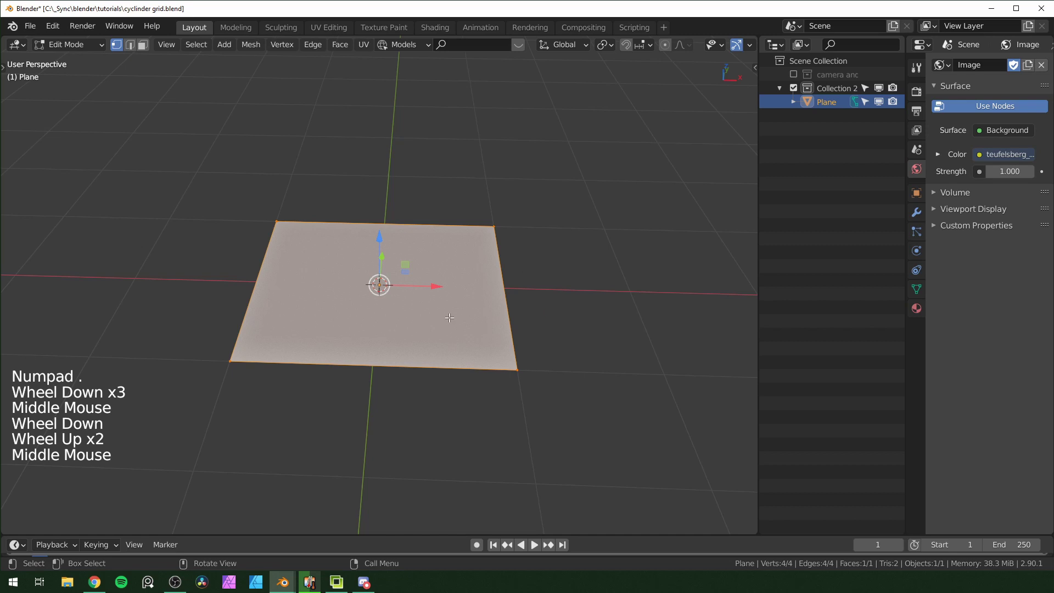
right_click(449, 317)
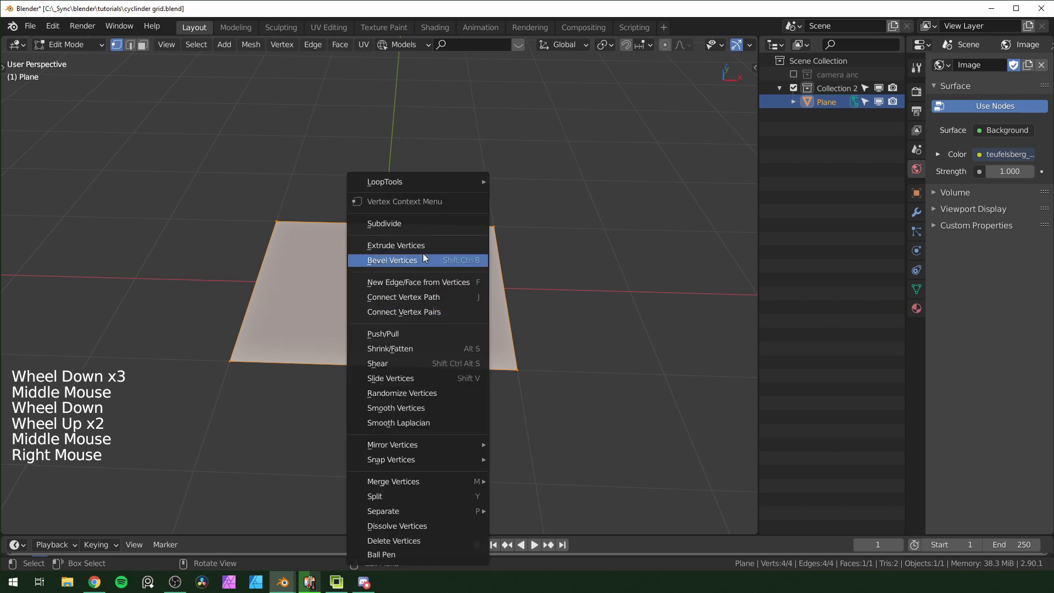
left_click(417, 223)
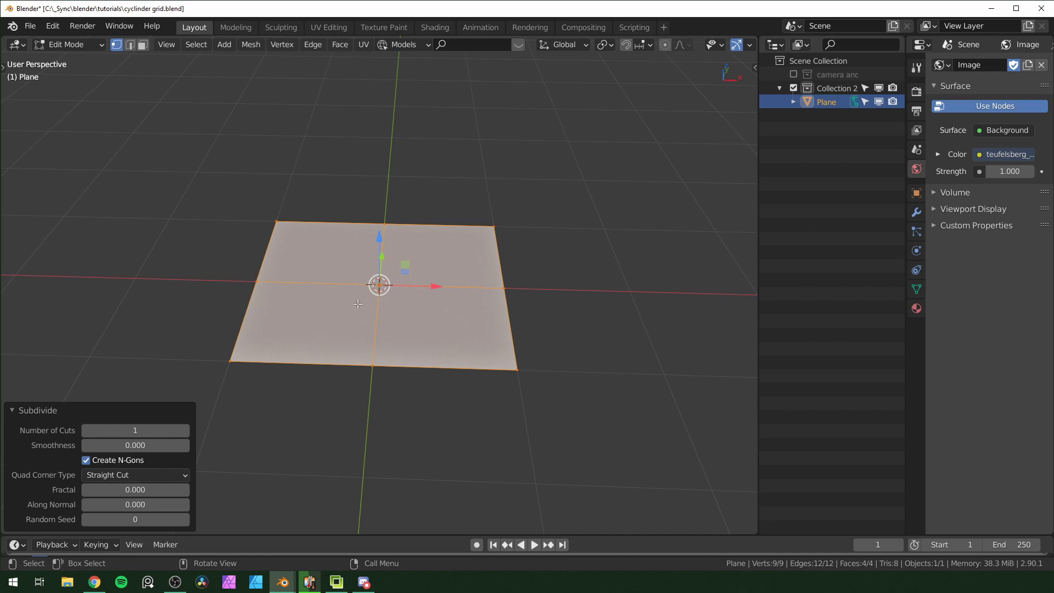
left_click(188, 430)
left_click(189, 431)
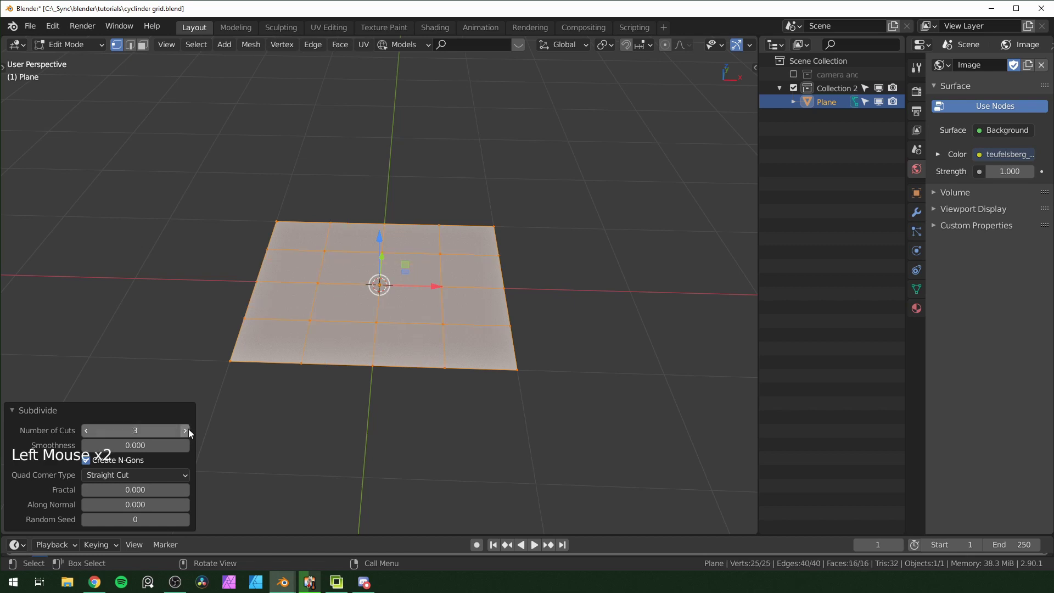
Step: Apply Edge Split to all edges of the grid, clear the selection and switch to face selection
middle_click_drag(460, 248, 390, 314)
scroll(464, 264, "up", 2)
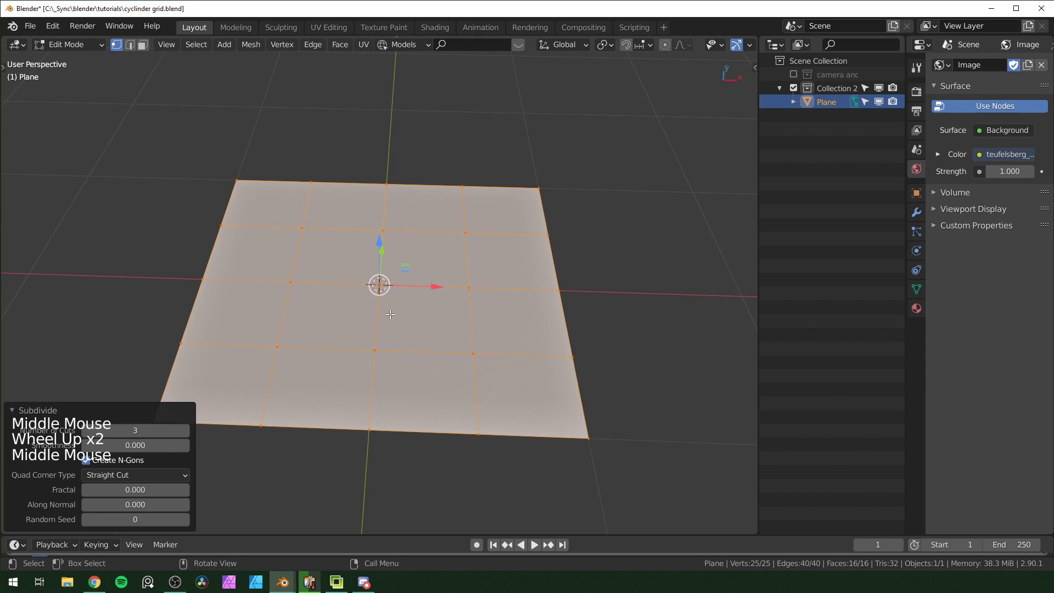
key("2")
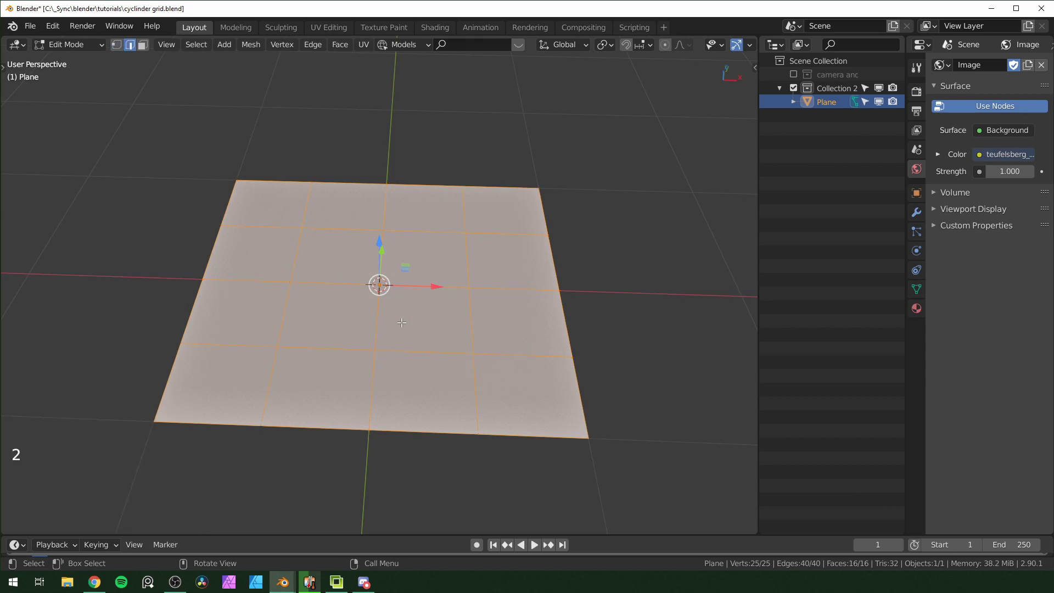
right_click(401, 322)
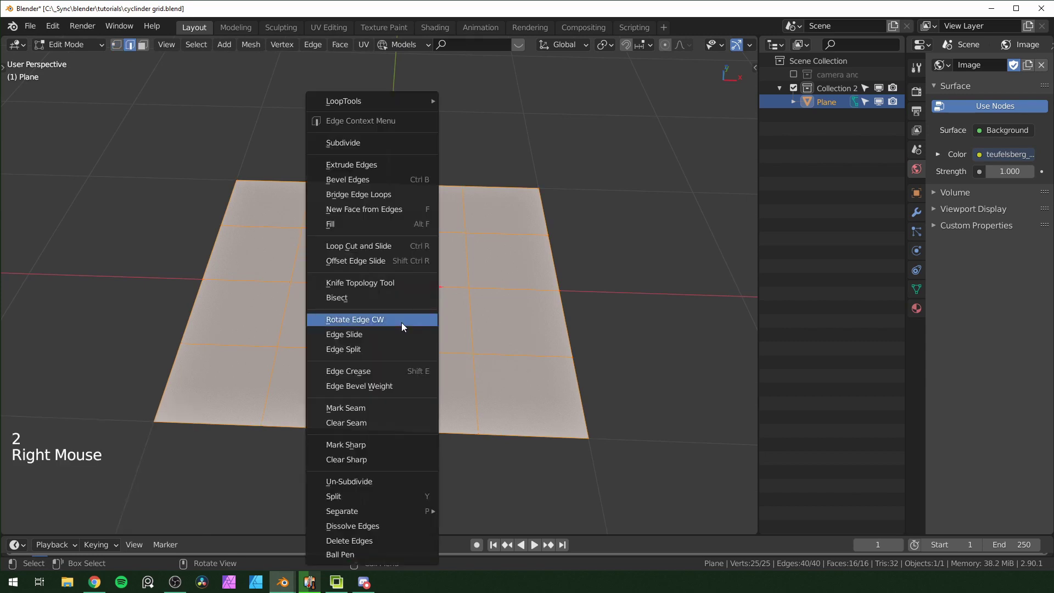
left_click(384, 352)
left_click(580, 395)
key("3")
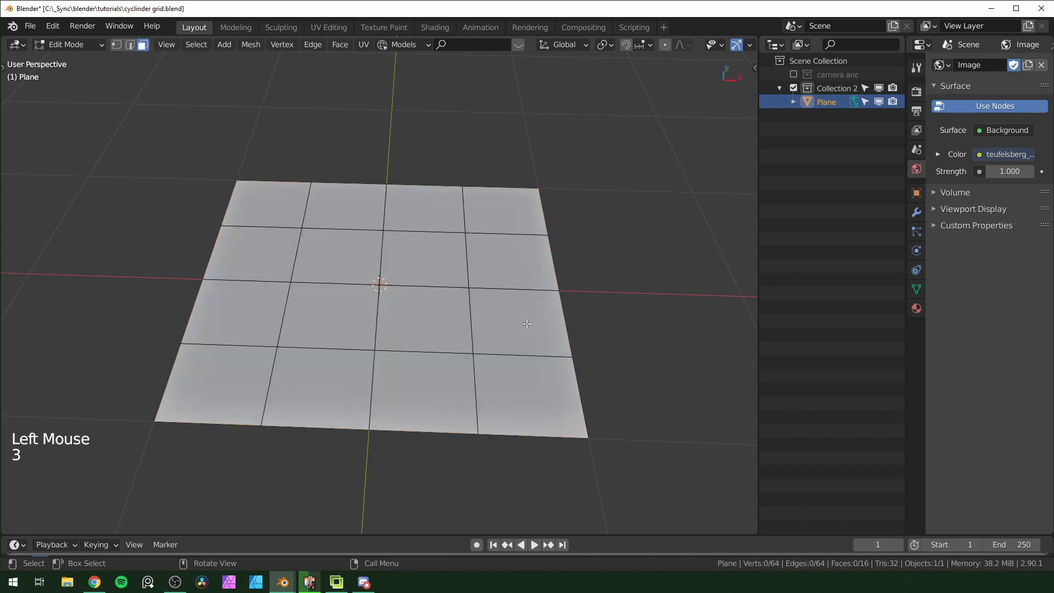
Step: Test-move one face at the grid's border to check that it is detached, and cancel the move
left_click(527, 323)
key("g")
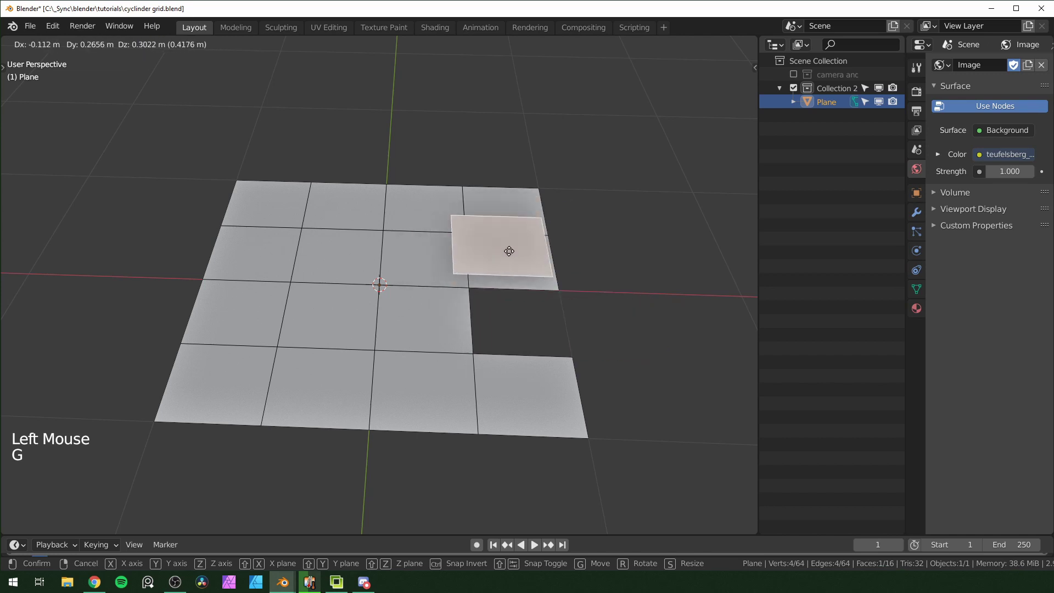
key("Escape")
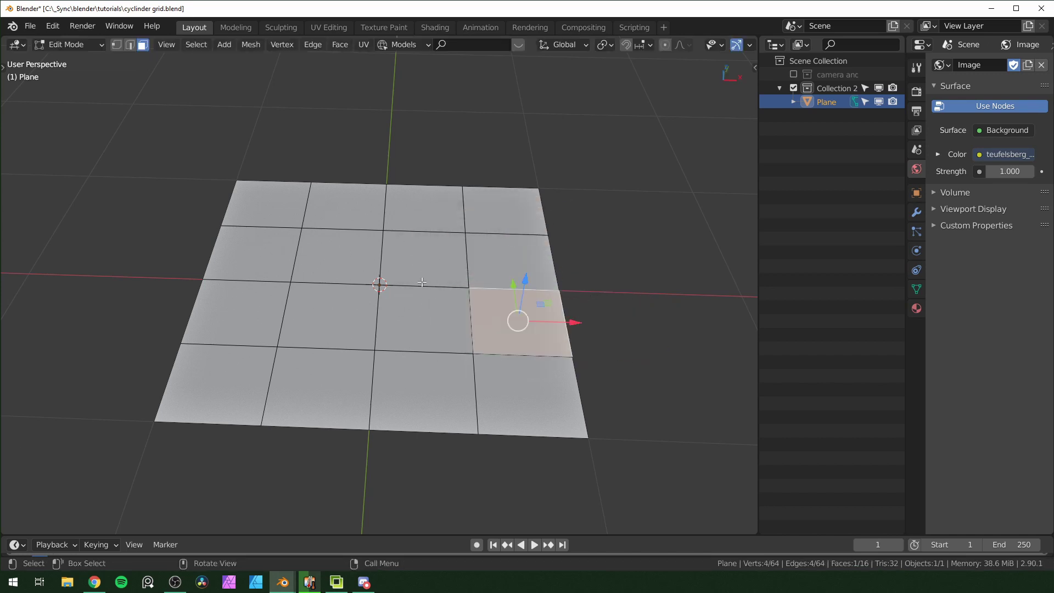
key("alt+a")
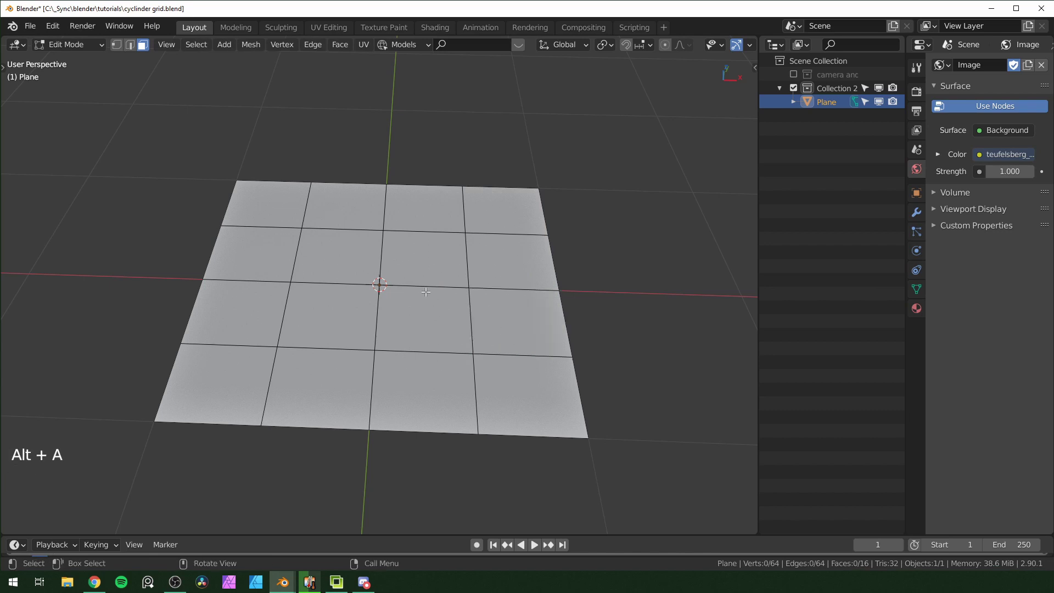
Step: Select a random 50% of the grid's faces and subdivide them with one cut
left_click(196, 44)
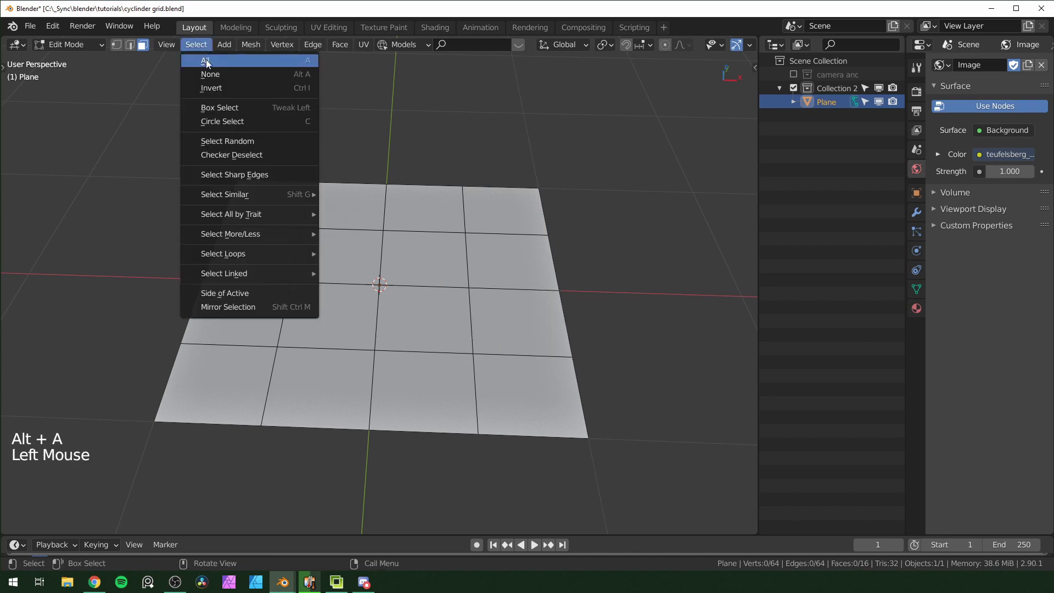
left_click(251, 144)
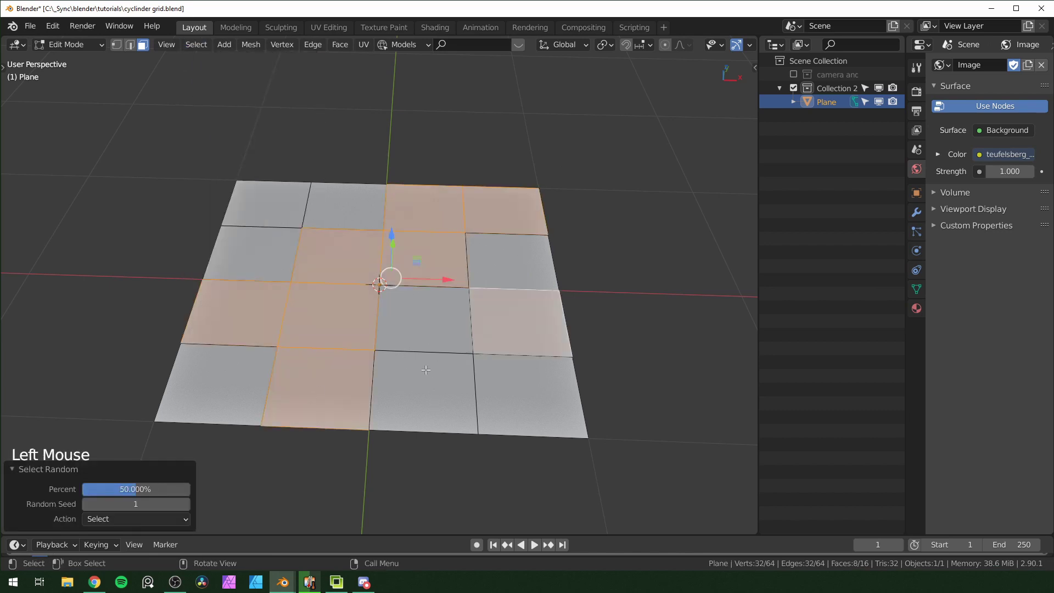
key("F3")
key("Escape")
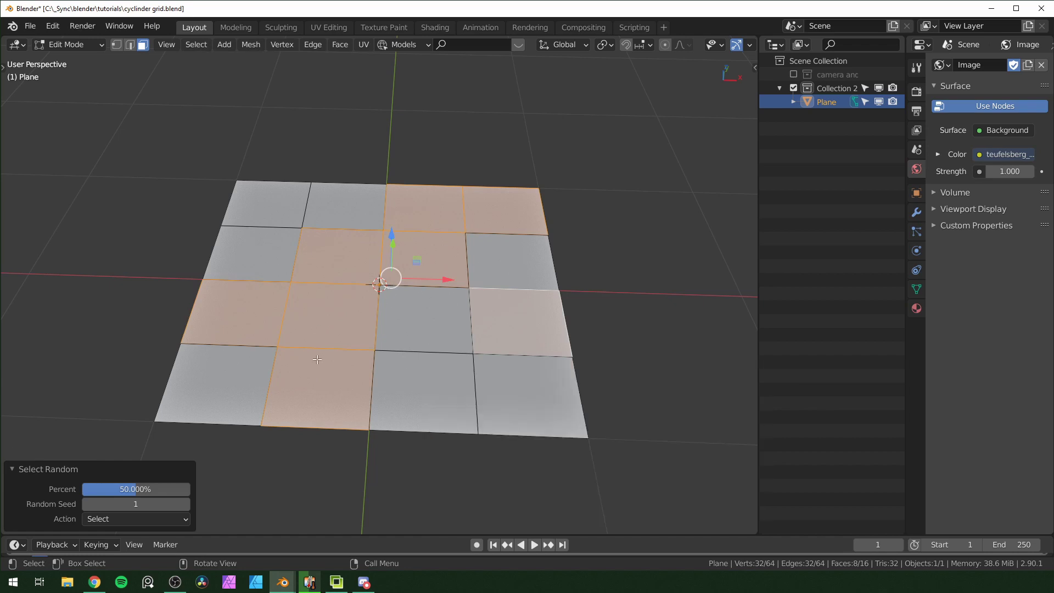
right_click(326, 322)
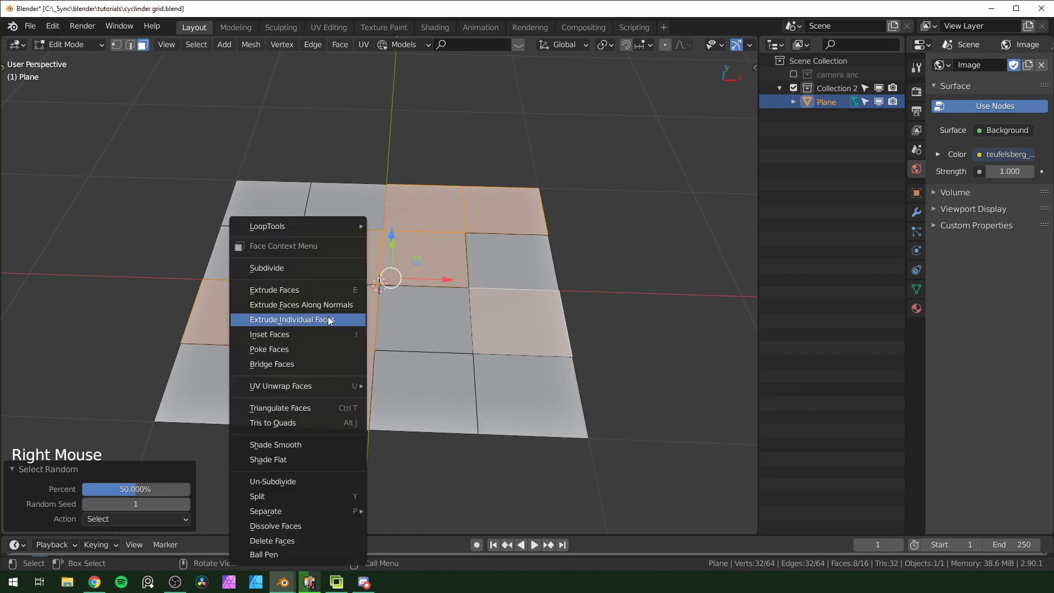
left_click(304, 268)
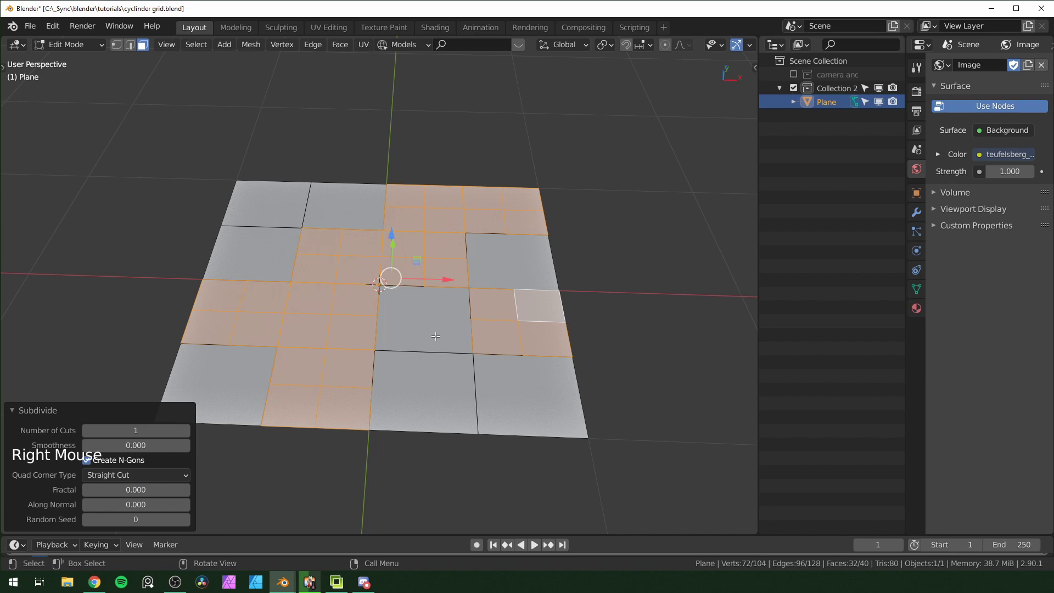
Step: Select the whole partly subdivided grid and apply Edge Split to all its edges
key("a")
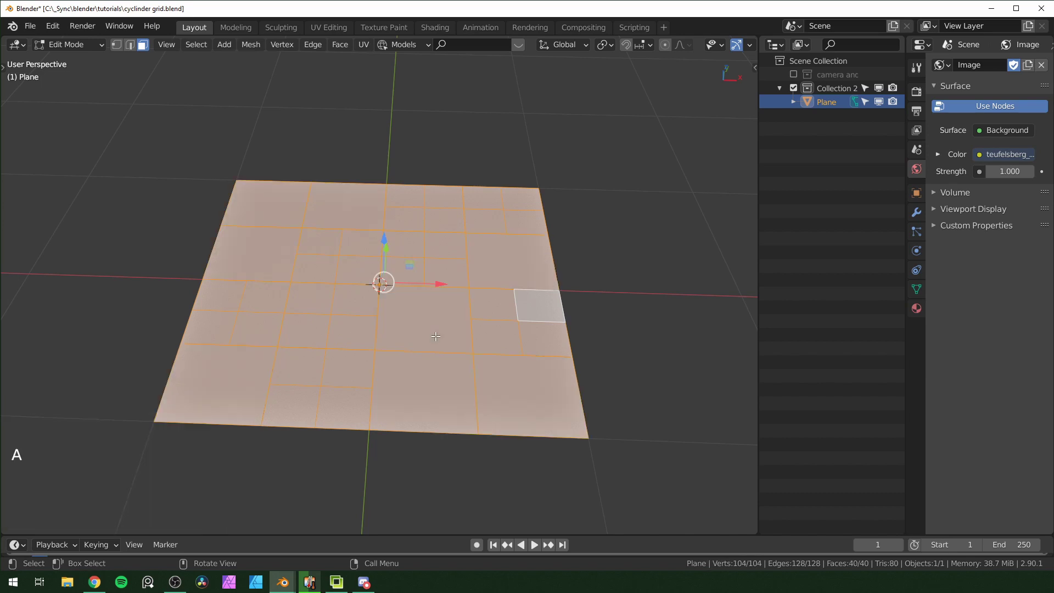
key("2")
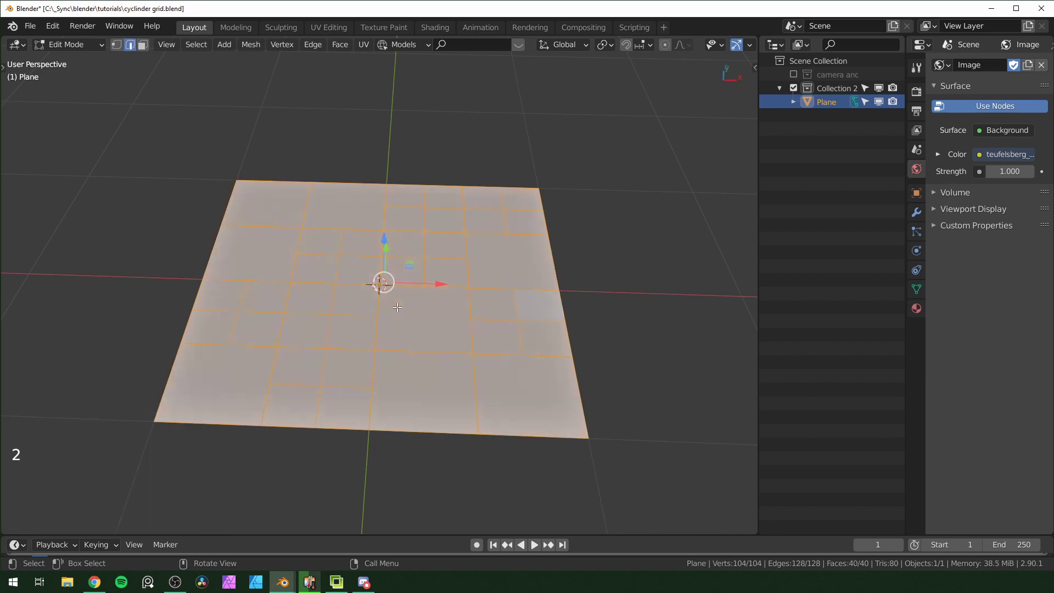
right_click(375, 337)
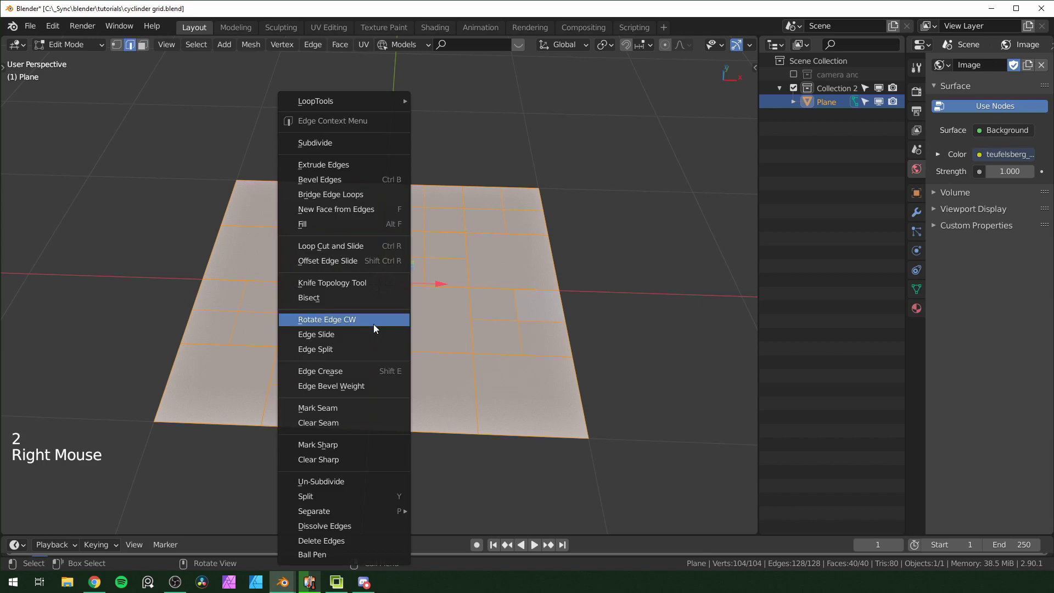
left_click(316, 349)
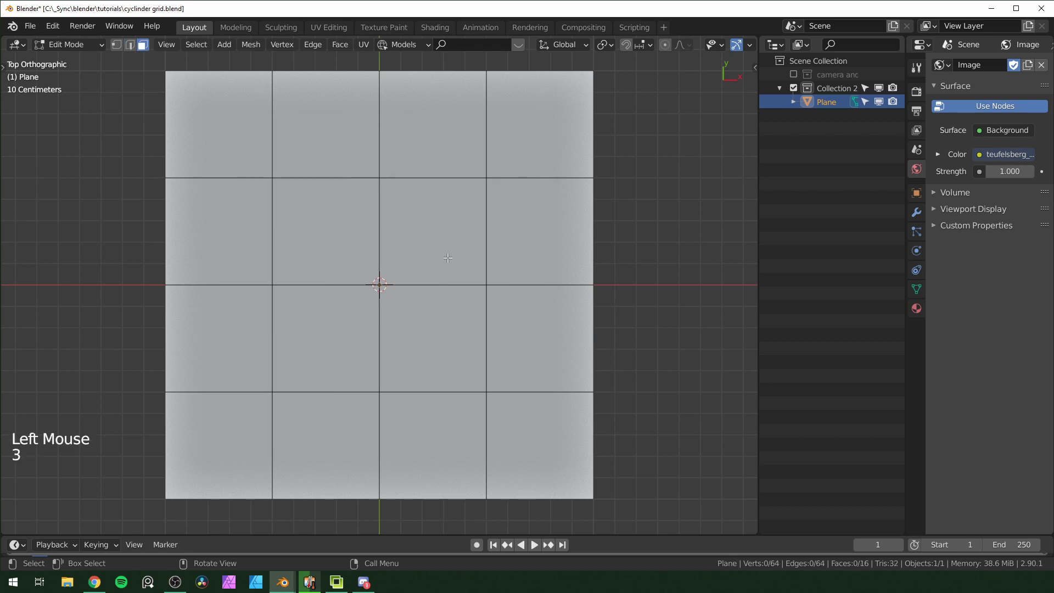
Step: Randomly select 50% of the 4 by 4 grid's faces with seed 6 and subdivide them with one cut
left_click(197, 48)
left_click(228, 143)
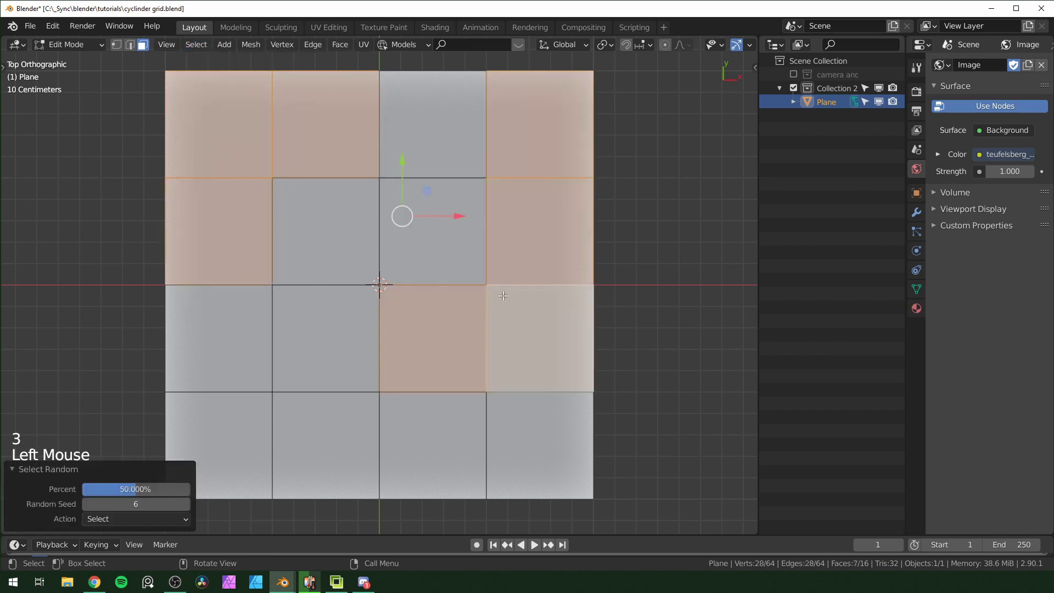
right_click(431, 328)
left_click(408, 263)
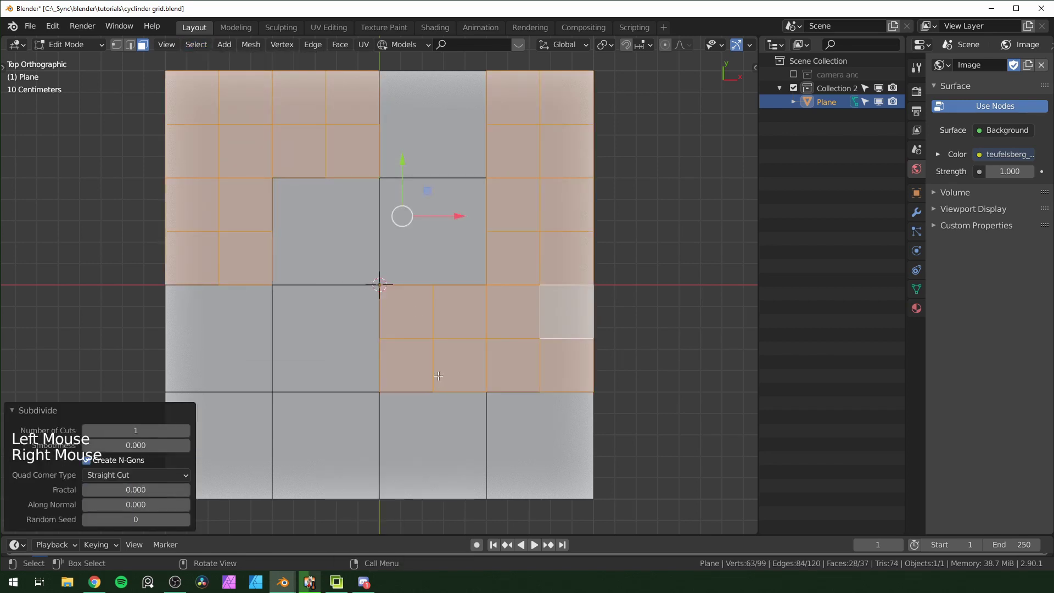
Step: Apply Edge Split to all edges of the mesh, deselect everything and return to face selection
key("2")
key("a")
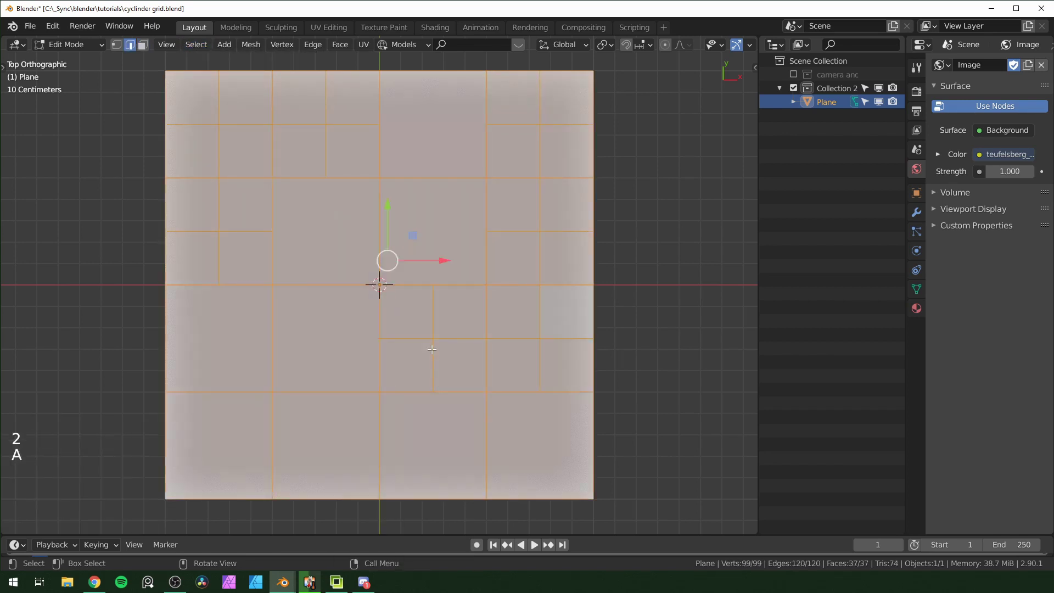
right_click(255, 159)
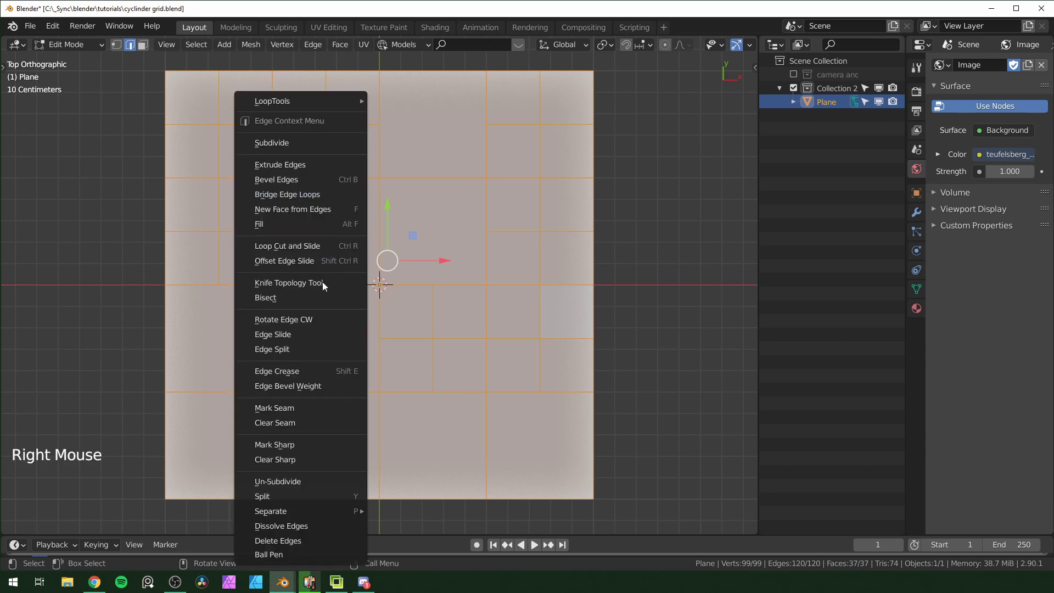
left_click(325, 348)
key("alt+a")
key("3")
Step: Randomly select 50% of the split faces with seed 7 and subdivide them with one cut
left_click(206, 48)
left_click(235, 141)
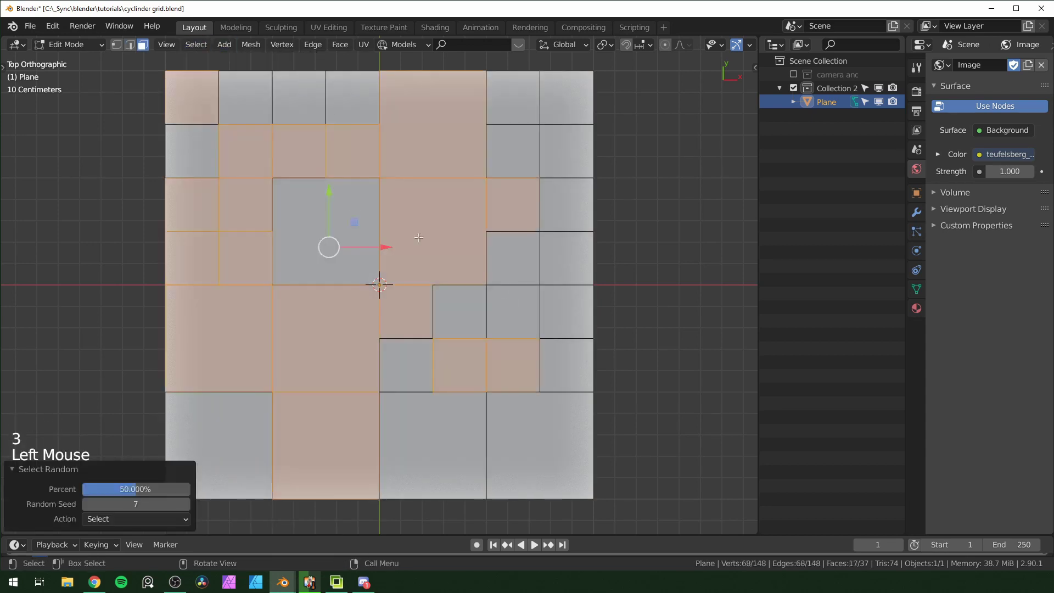
right_click(450, 267)
left_click(449, 266)
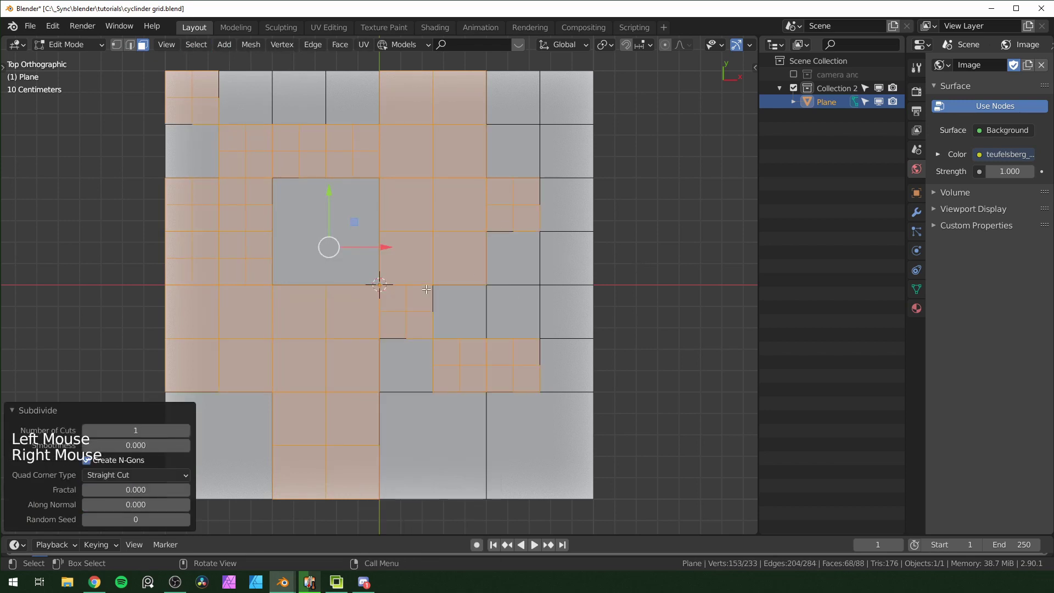
Step: Select the entire mesh in edge selection and apply Edge Split to separate the new faces
key("a")
key("2")
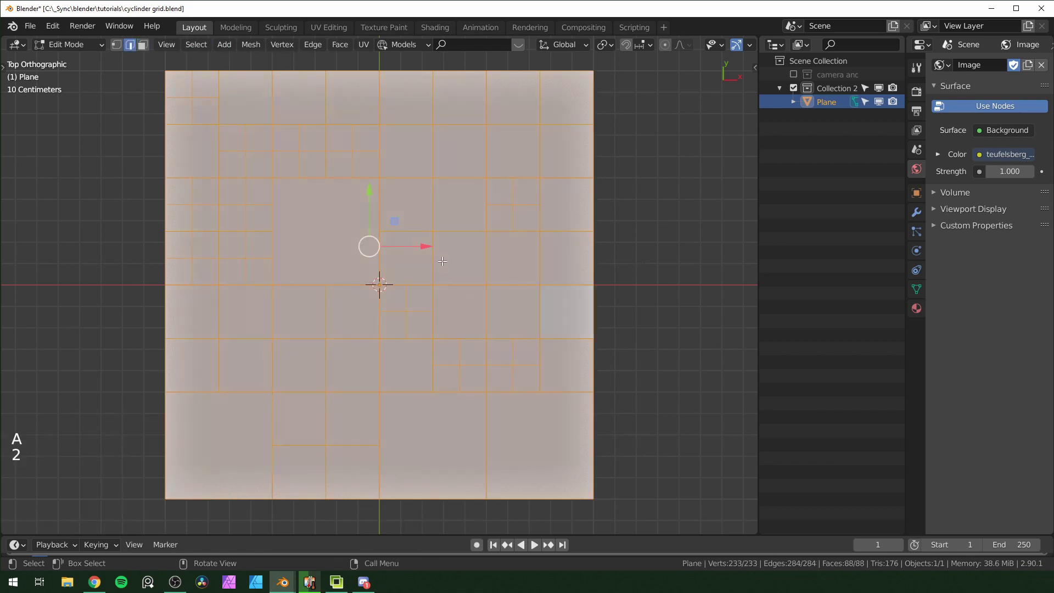
right_click(453, 259)
left_click(419, 344)
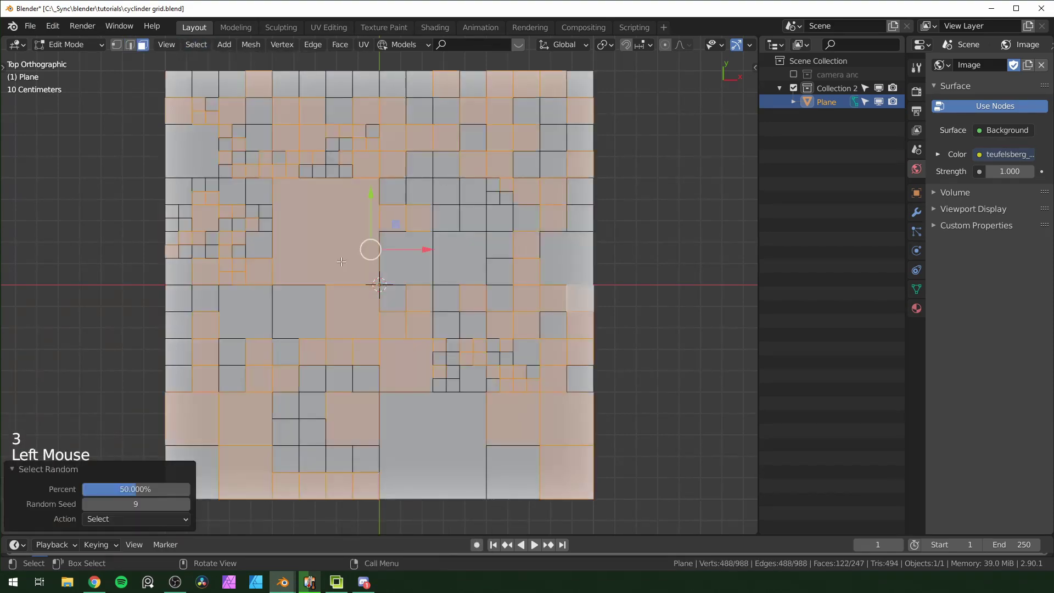
Step: Subdivide the random 50% face selection, apply Edge Split to all edges and return to Object Mode
left_click(313, 348)
left_click(592, 358)
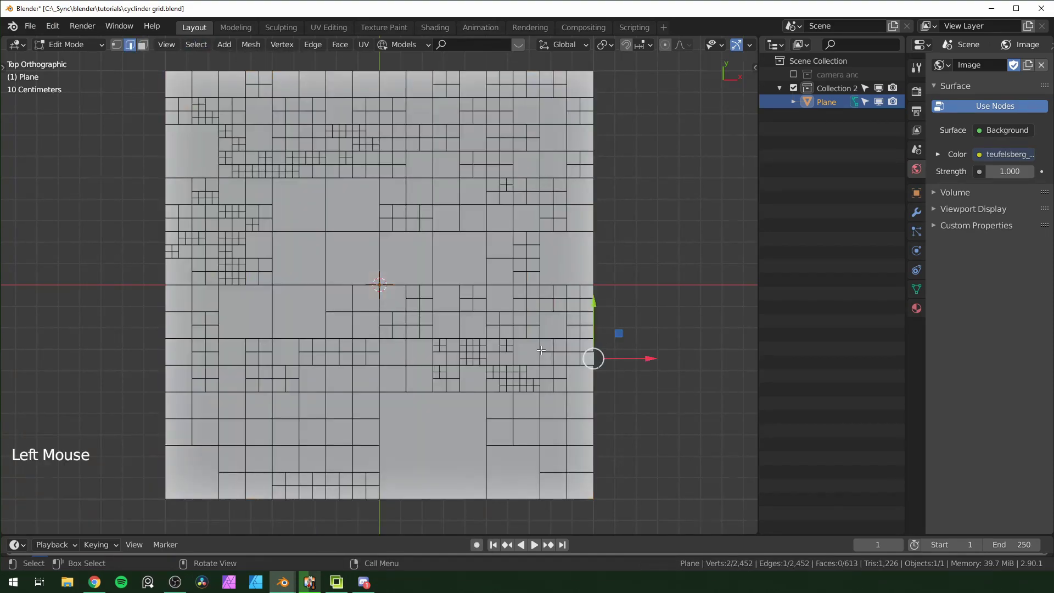
middle_click_drag(574, 354, 410, 332)
scroll(510, 296, "up", 2)
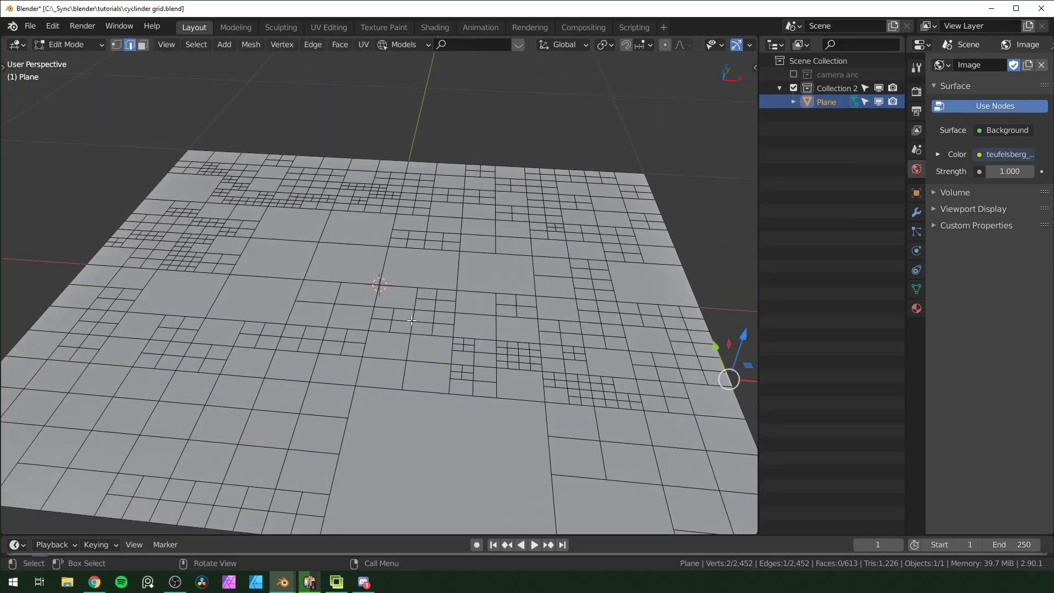
key("Tab")
Step: Add a Bevel modifier to the subdivided plane and set it to affect vertices
scroll(412, 320, "down", 3)
scroll(450, 312, "up", 2)
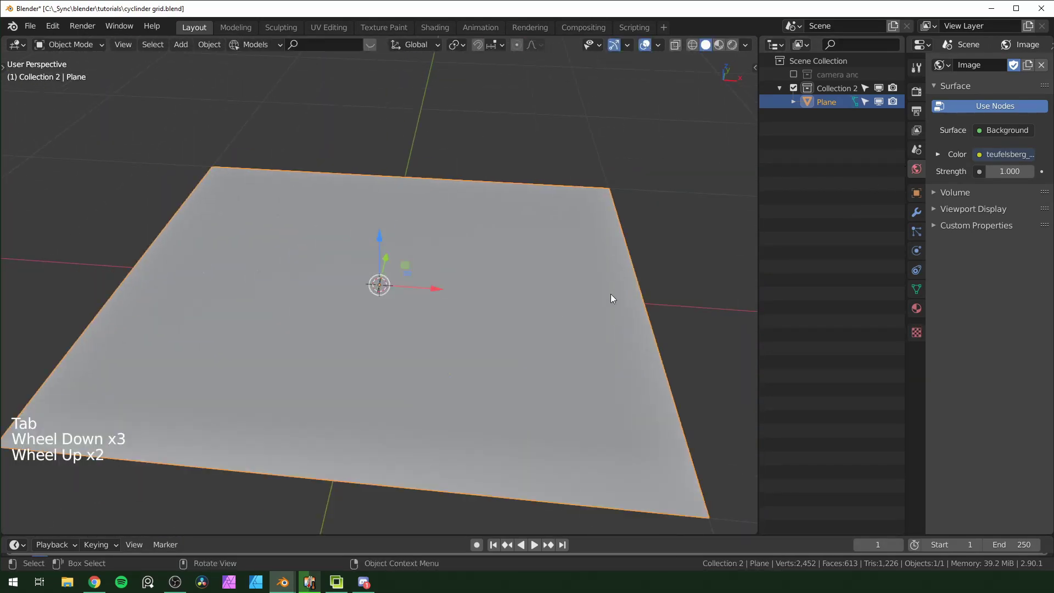
left_click(916, 211)
left_click_drag(903, 214, 845, 215)
left_click(949, 64)
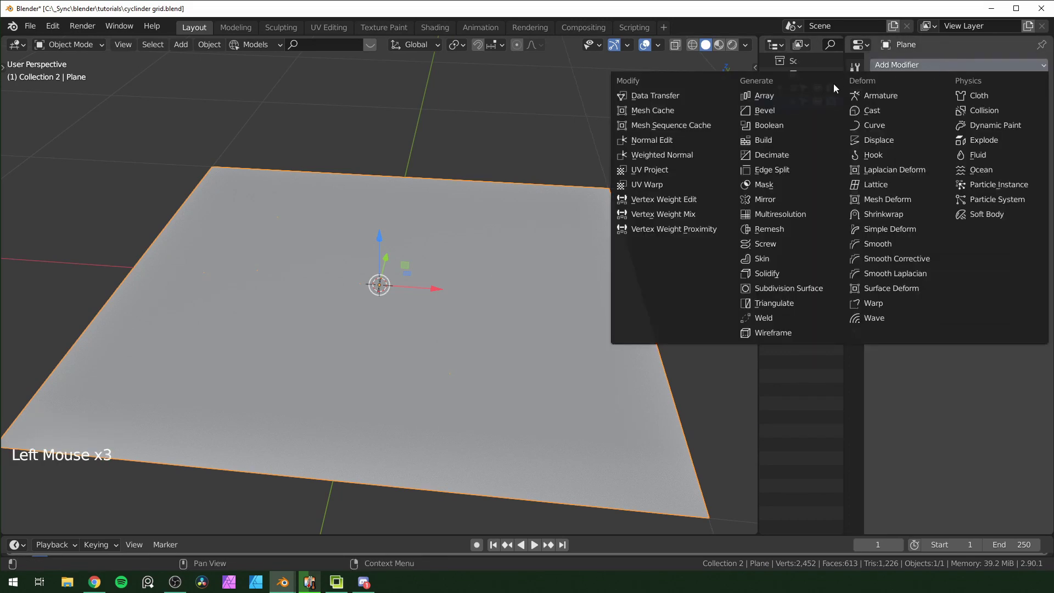
left_click(762, 111)
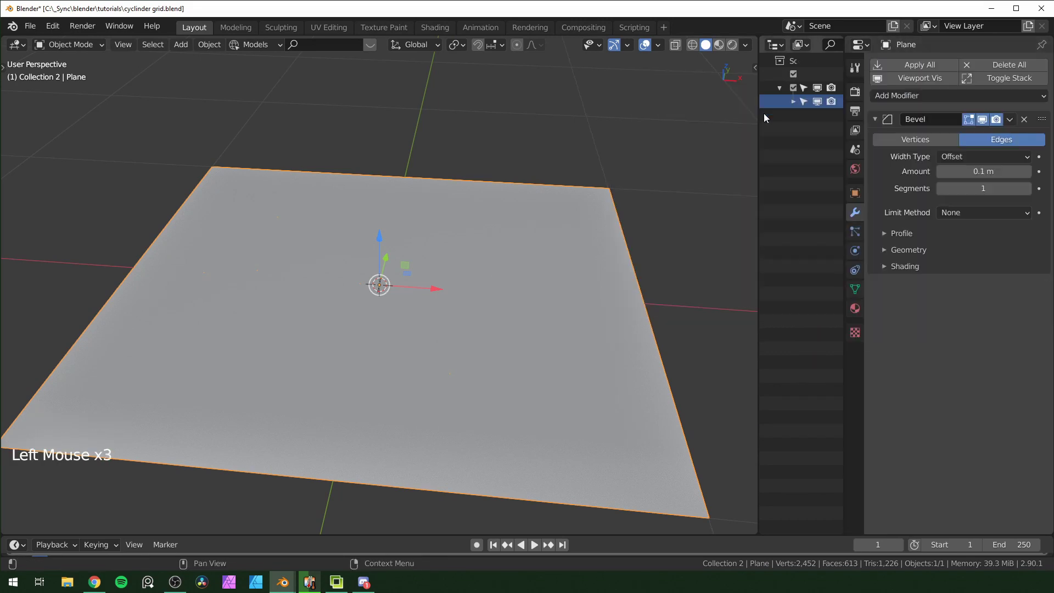
left_click(912, 141)
middle_click_drag(516, 329, 581, 381)
scroll(526, 337, "up", 4)
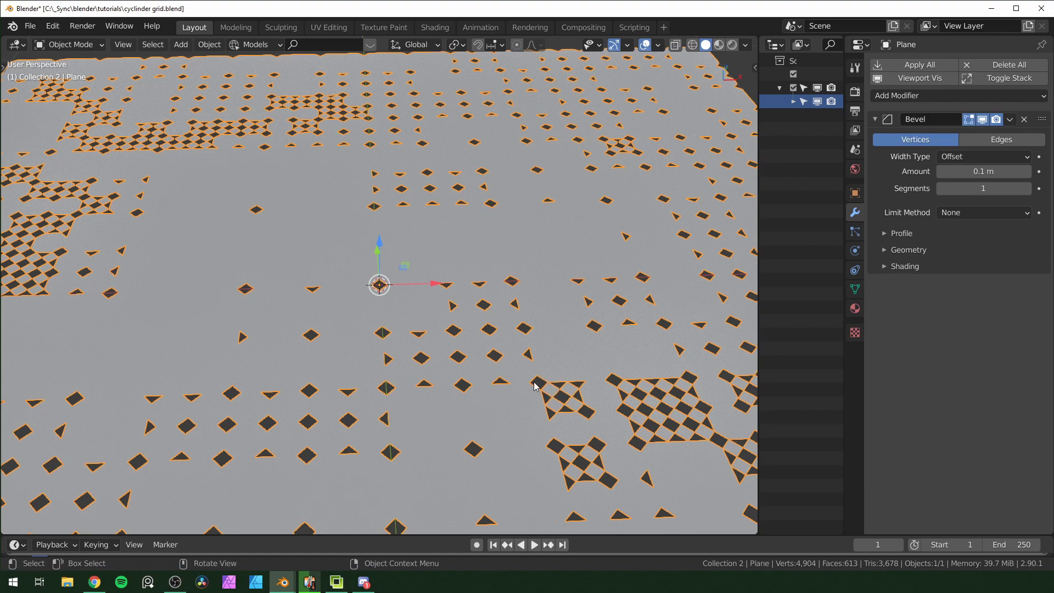
middle_click_drag(538, 386, 448, 375)
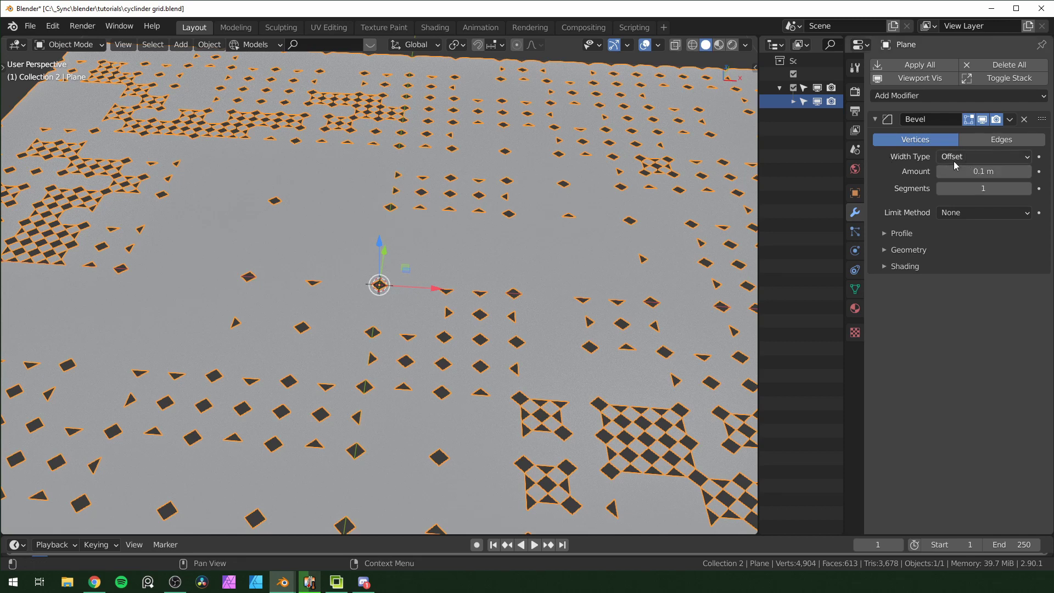
Step: Switch the Bevel width type to Percent and set the width to 50%
left_click(970, 157)
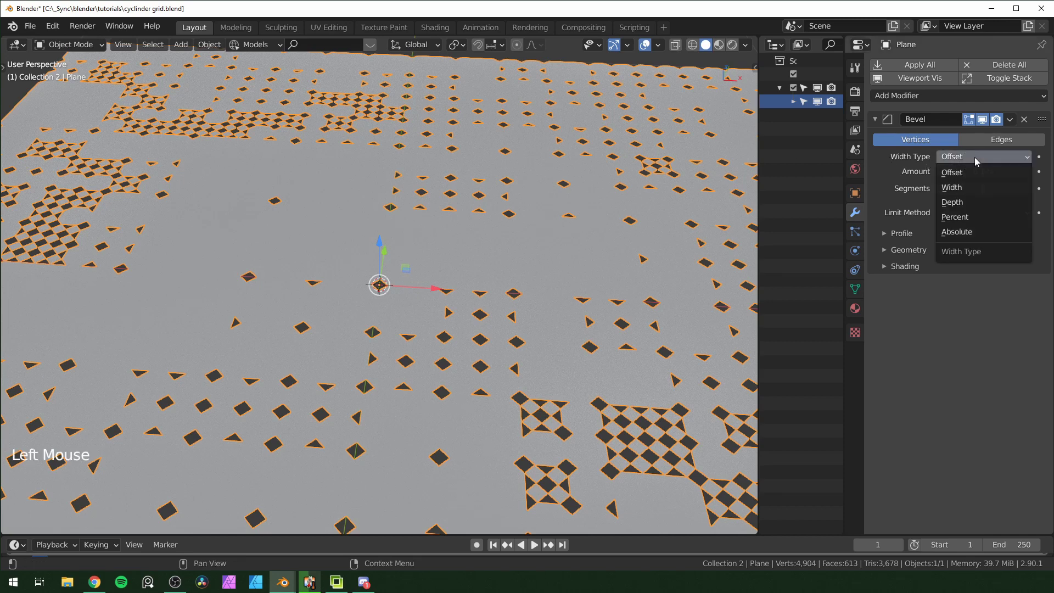
left_click(984, 214)
left_click(1005, 170)
type("50")
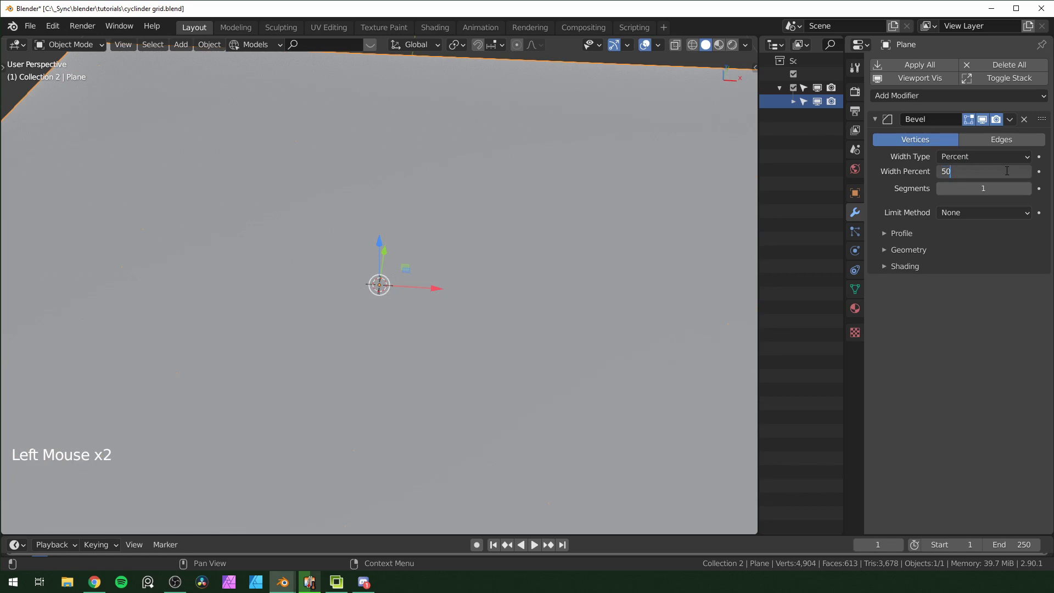
key("Return")
scroll(607, 266, "down", 4)
middle_click_drag(607, 267, 469, 387)
scroll(440, 385, "up", 1)
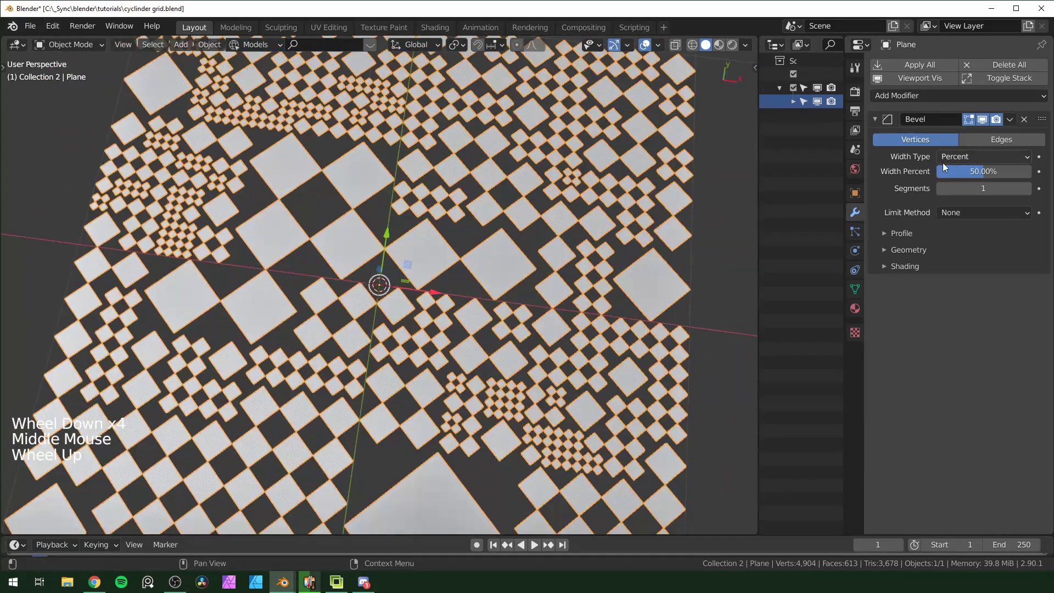
Step: Set the Bevel modifier's segments to 10 to round the squares into circles
left_click(1027, 189)
left_click(1026, 188)
left_click(1026, 189)
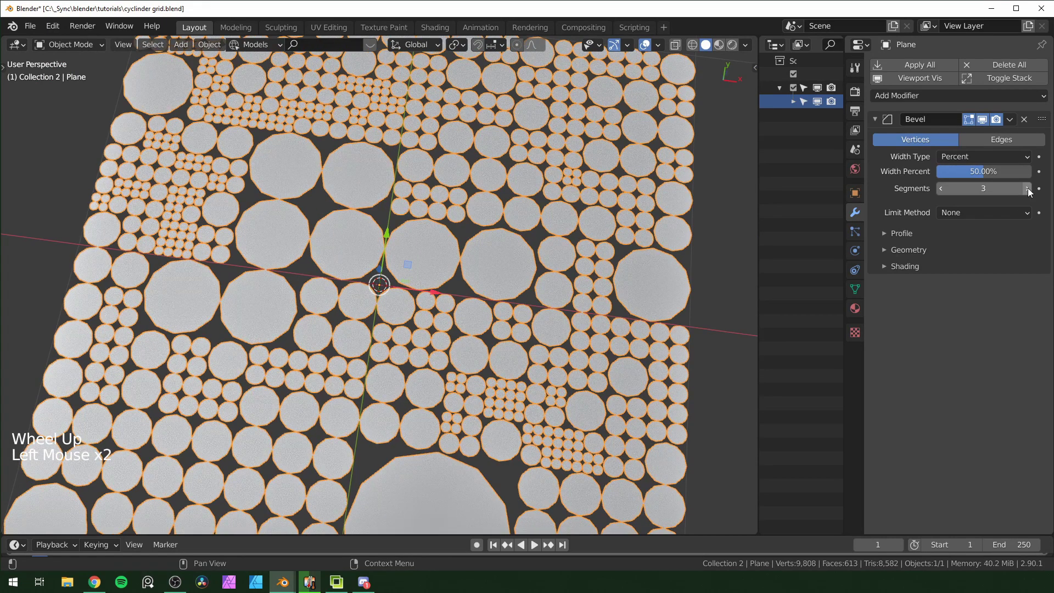
left_click(1027, 189)
left_click(998, 189)
type("10")
key("Return")
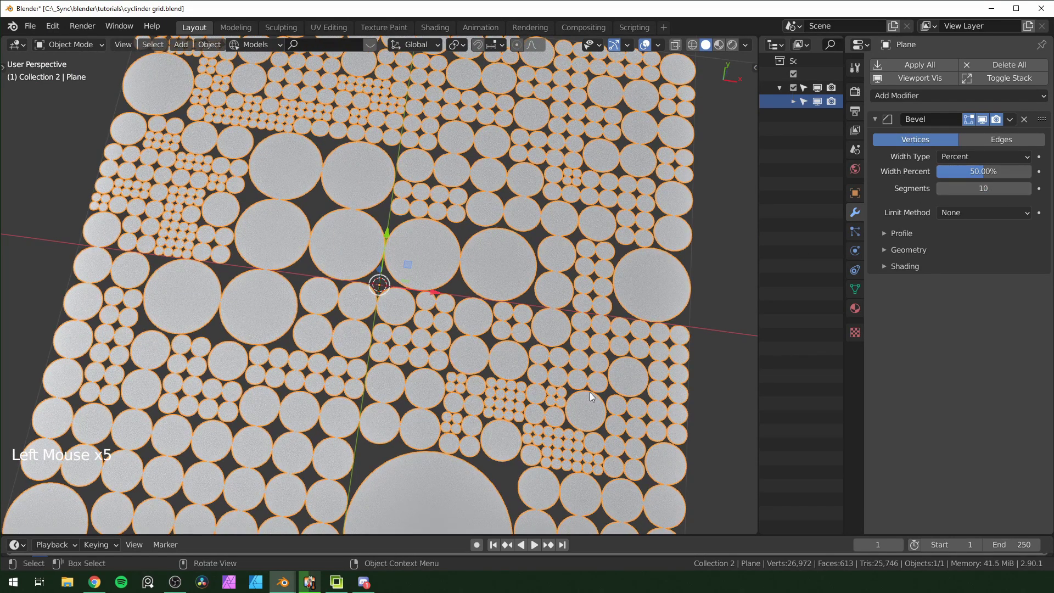
scroll(608, 378, "up", 2)
middle_click_drag(572, 363, 555, 292)
scroll(556, 292, "down", 3)
Step: Add a Solidify modifier with a thickness of 1 m to turn the circles into cylinders
left_click(878, 119)
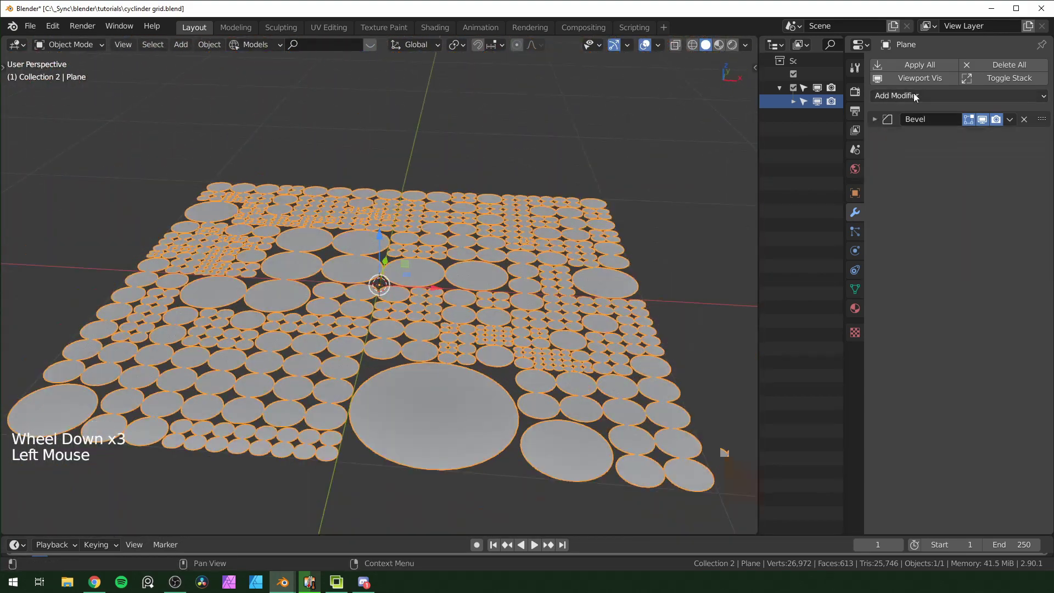
left_click(913, 95)
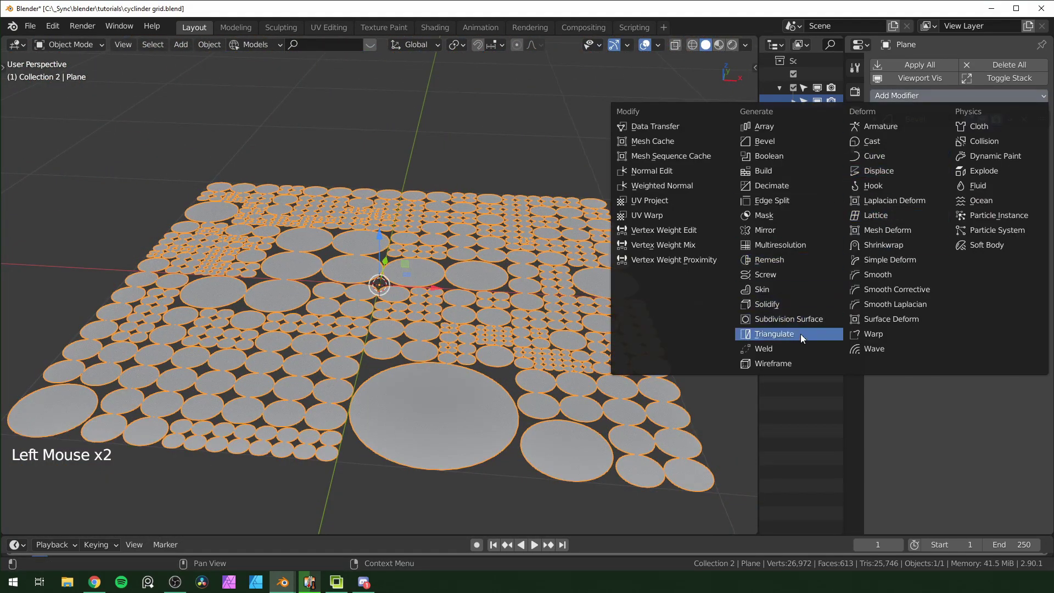
left_click(765, 304)
middle_click_drag(604, 330, 555, 330)
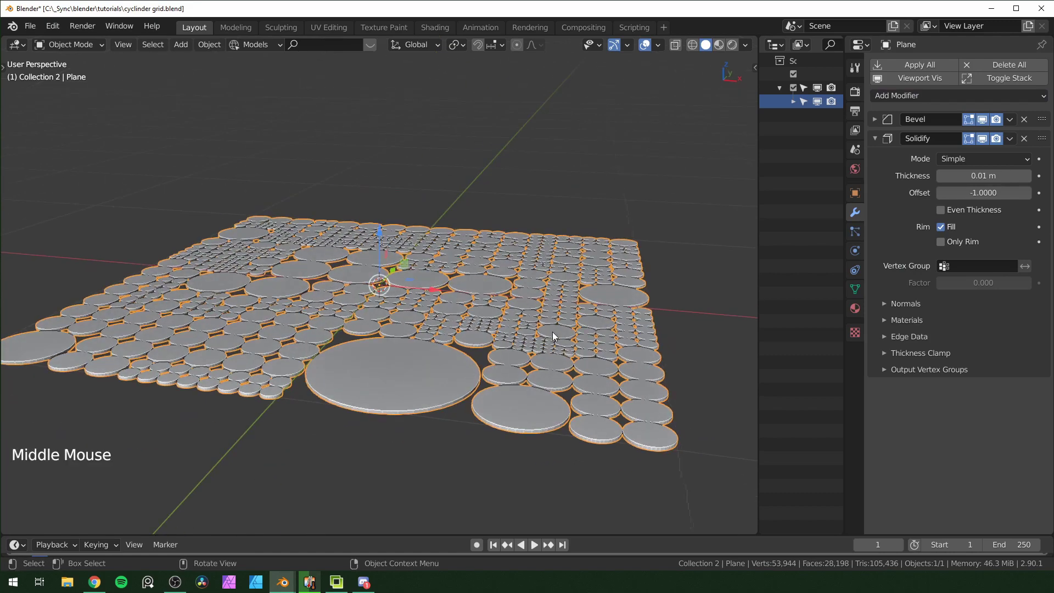
left_click(998, 174)
type("1")
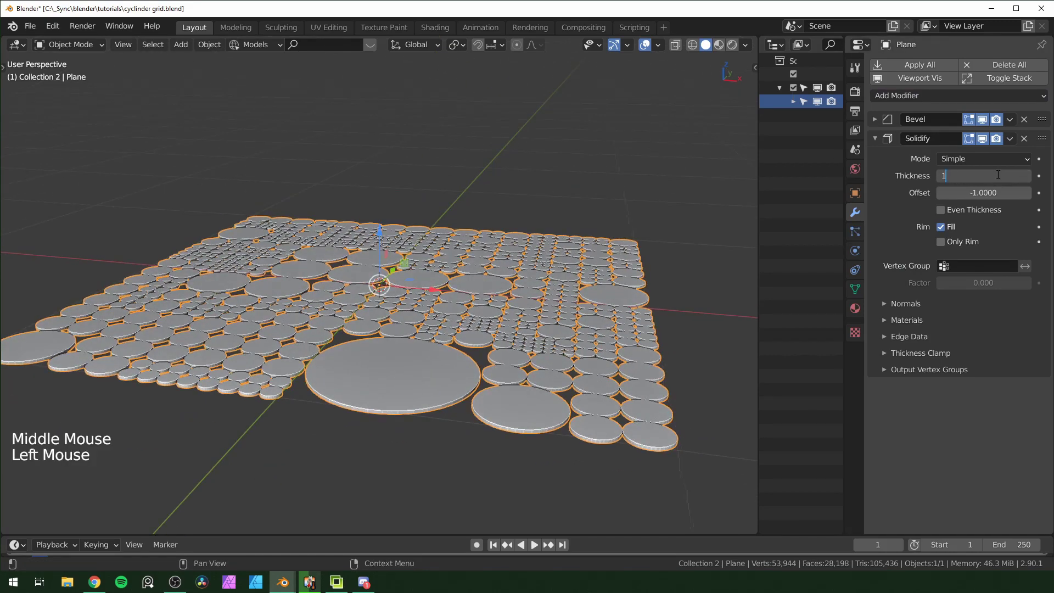
key("Return")
mouse_move(453, 307)
middle_mouse_down()
mouse_move(532, 332)
mouse_move(575, 282)
mouse_move(508, 344)
mouse_move(568, 344)
mouse_move(539, 363)
mouse_move(480, 364)
mouse_move(469, 305)
middle_mouse_up()
scroll(508, 344, "up", 1)
Step: Shade the cylinder grid smooth and enable Auto Smooth in its mesh normals
right_click(470, 305)
left_click(462, 305)
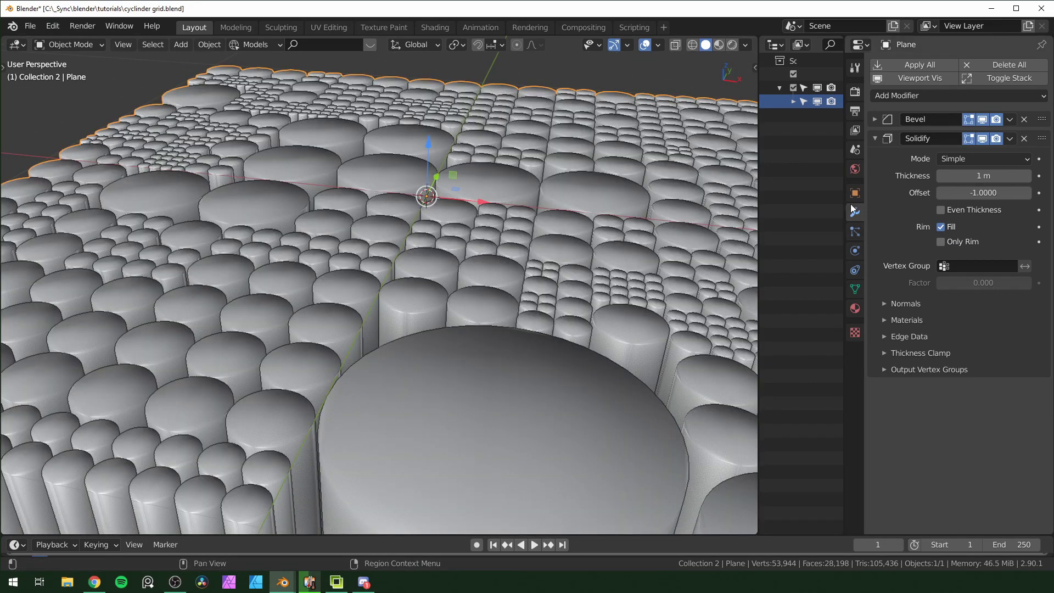
left_click(854, 290)
left_click(893, 304)
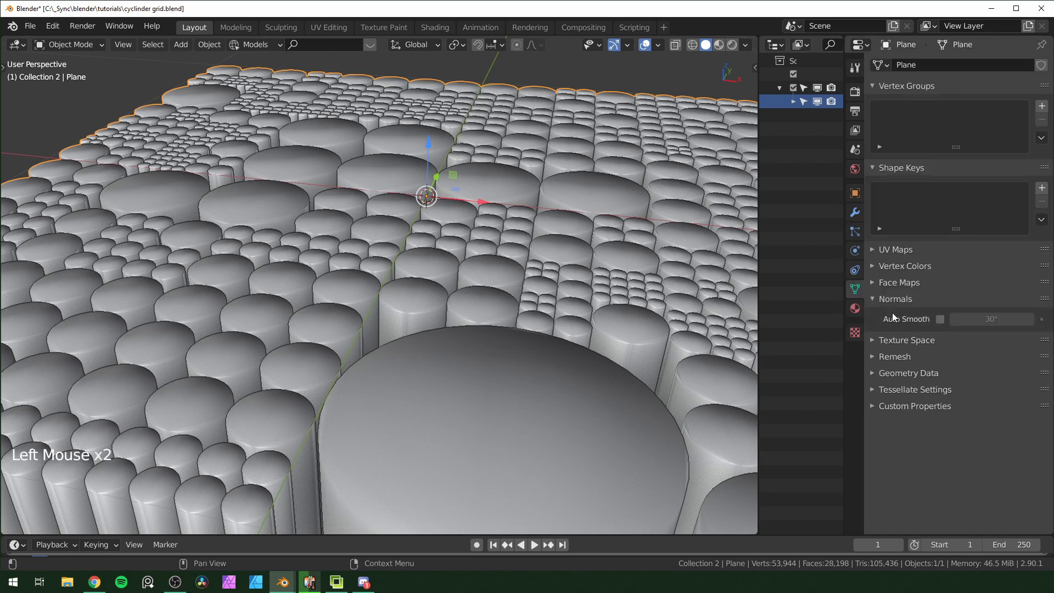
left_click(939, 318)
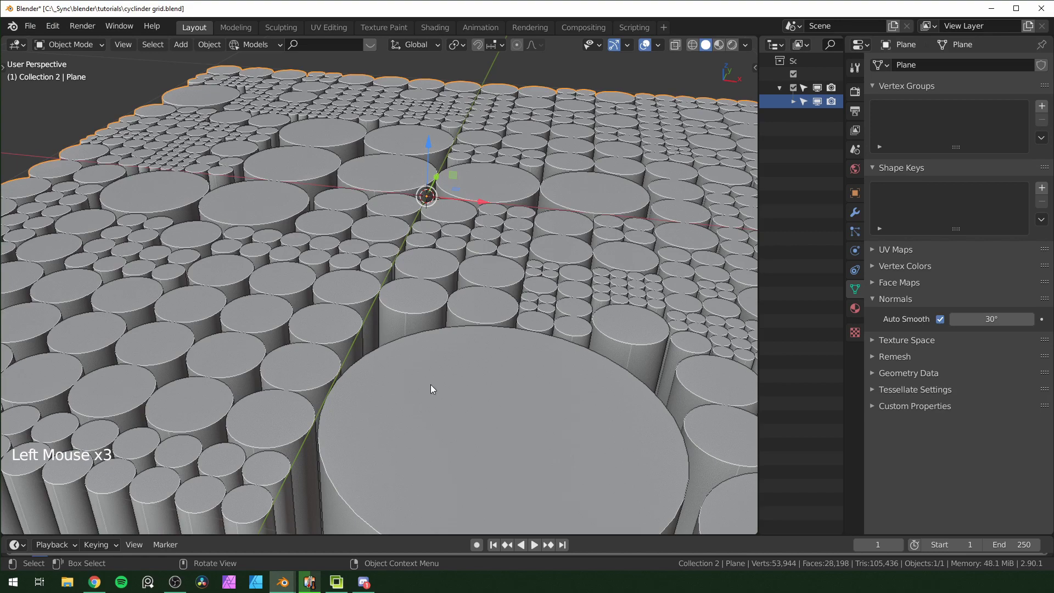
scroll(449, 392, "up", 2)
scroll(417, 351, "down", 3)
middle_click_drag(416, 366, 478, 370)
scroll(574, 324, "down", 1)
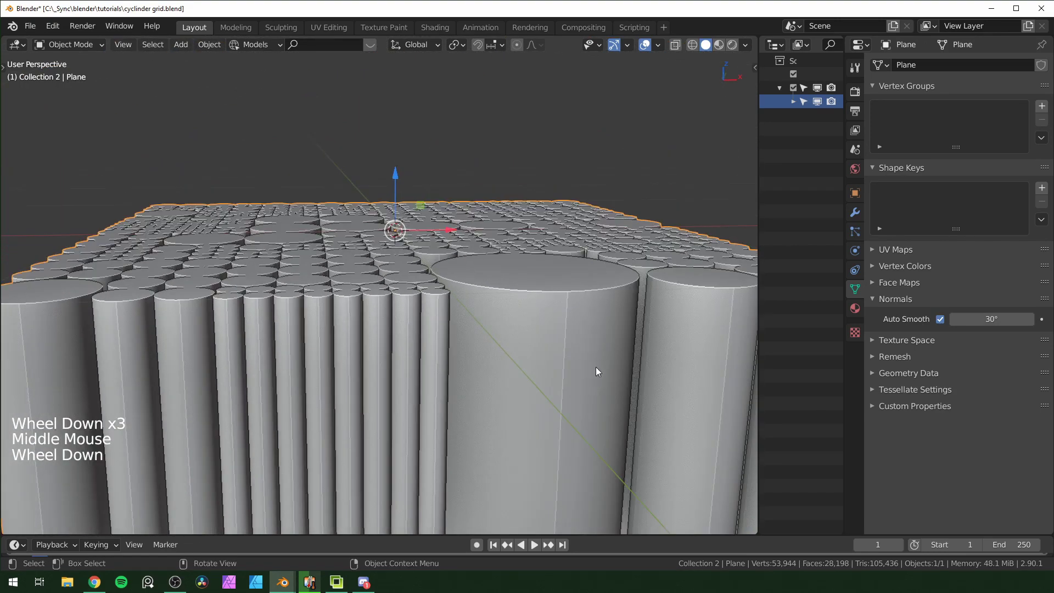
middle_click_drag(597, 369, 507, 354)
Step: Add a Weld modifier and place it between the Bevel and Solidify modifiers in the stack
left_click(854, 212)
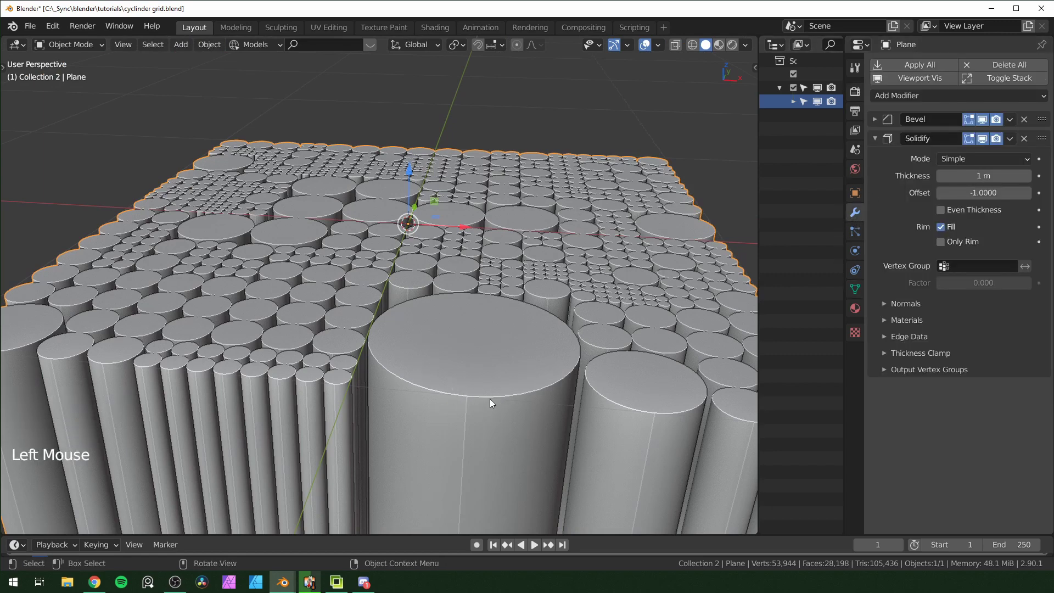
left_click(876, 136)
left_click(902, 95)
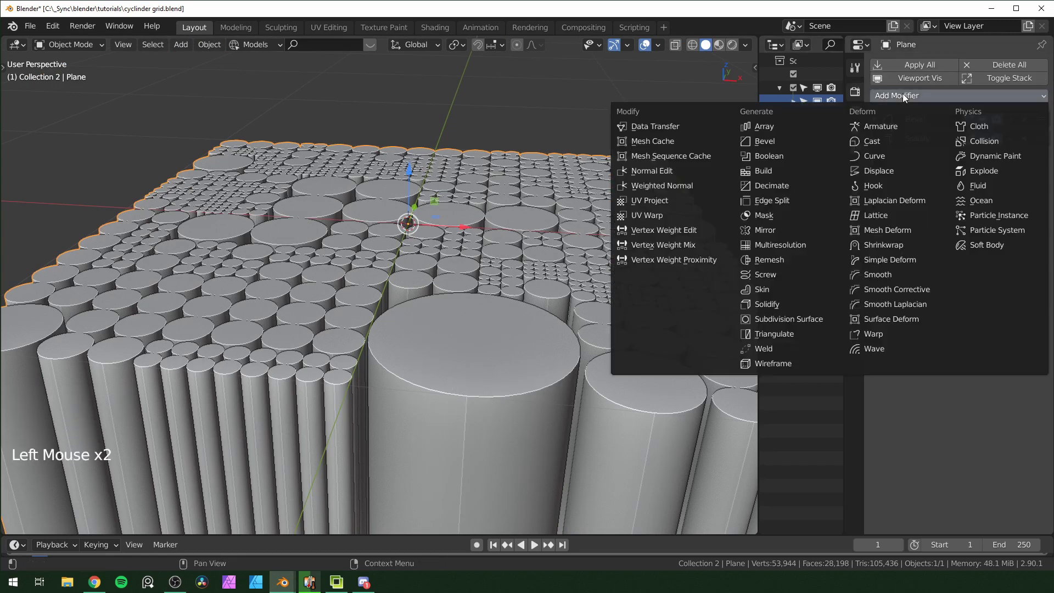
left_click(796, 343)
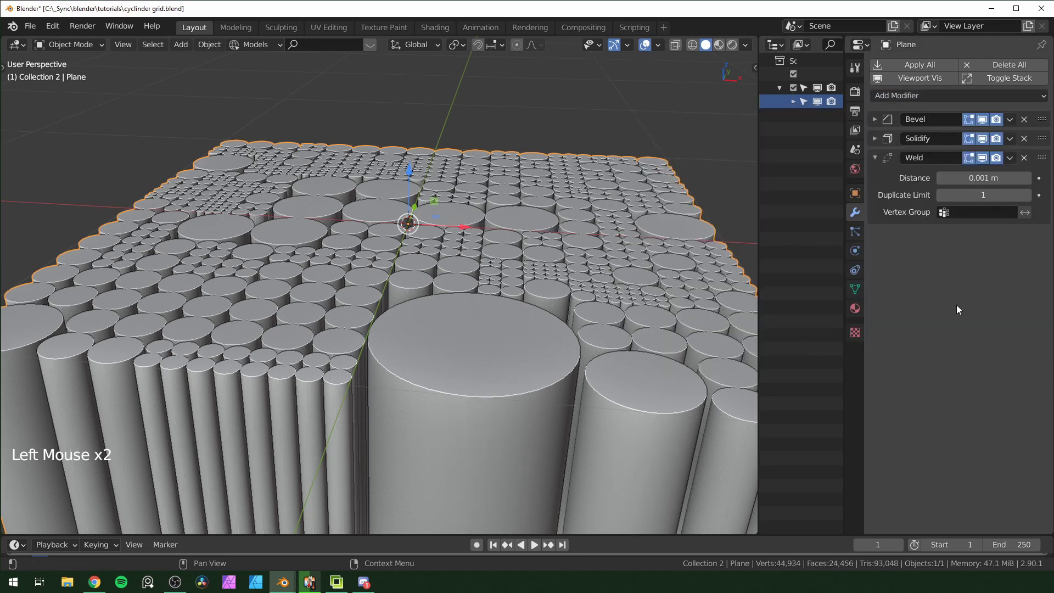
left_click_drag(1041, 158, 1040, 137)
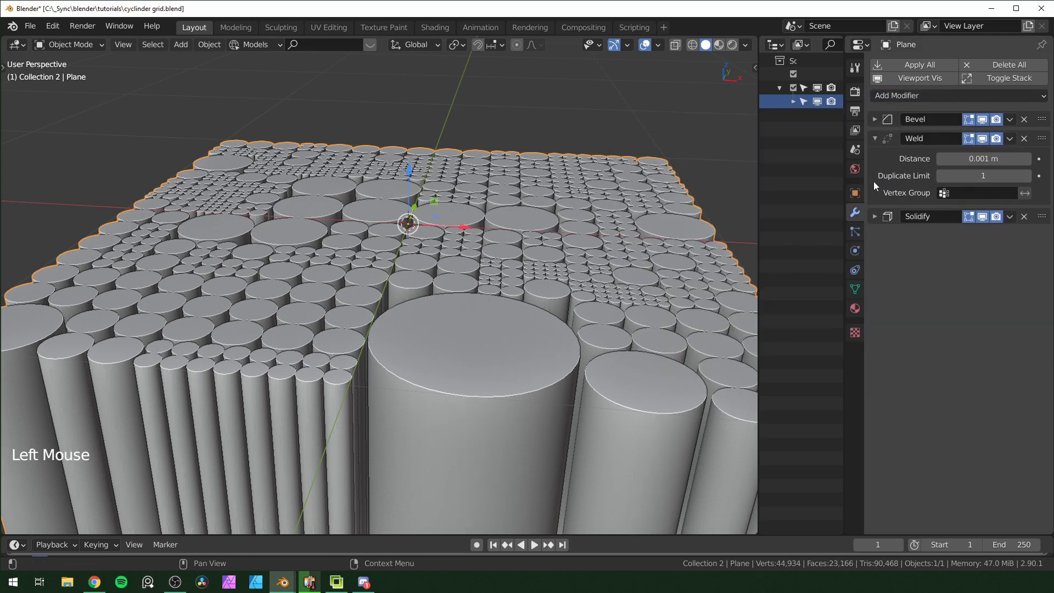
scroll(552, 338, "up", 2)
middle_click_drag(552, 338, 462, 383)
scroll(443, 368, "down", 2)
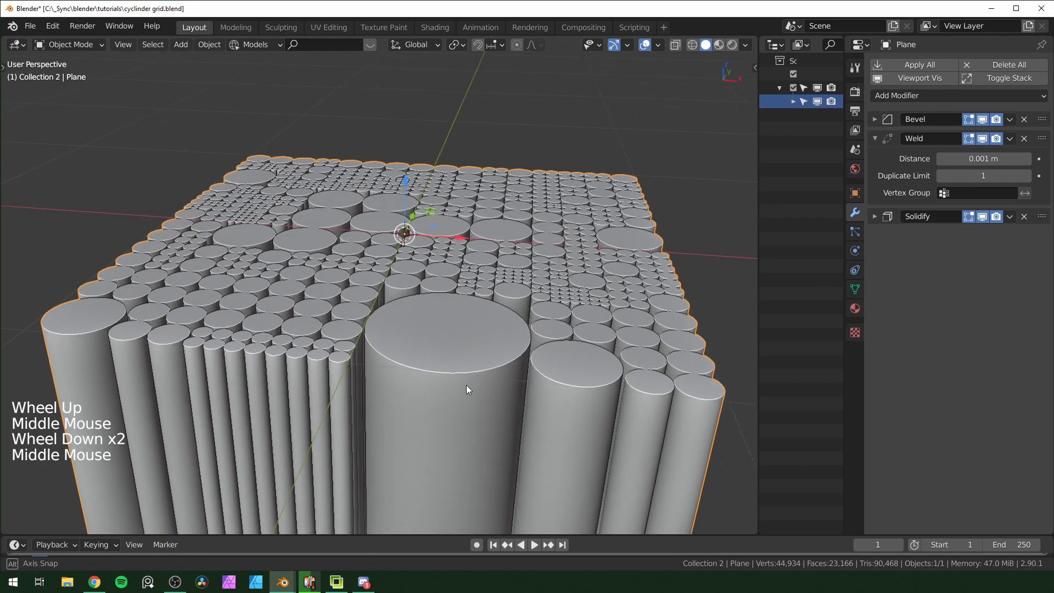
scroll(469, 397, "up", 3)
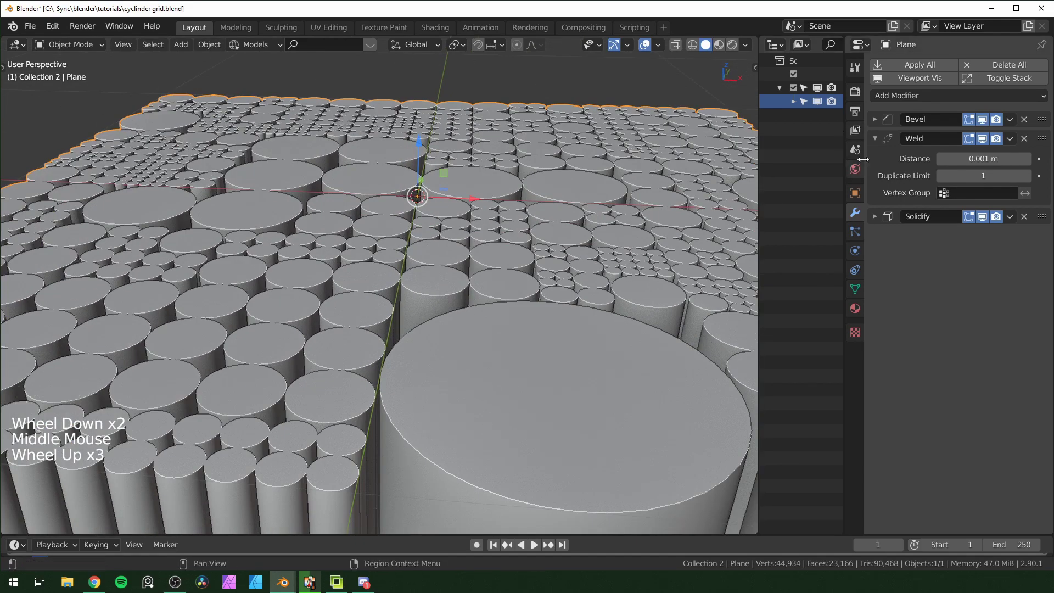
Step: Try a second Bevel modifier on the cylinders' edges with the limit method set to Angle, and remove it
left_click(924, 92)
left_click(779, 135)
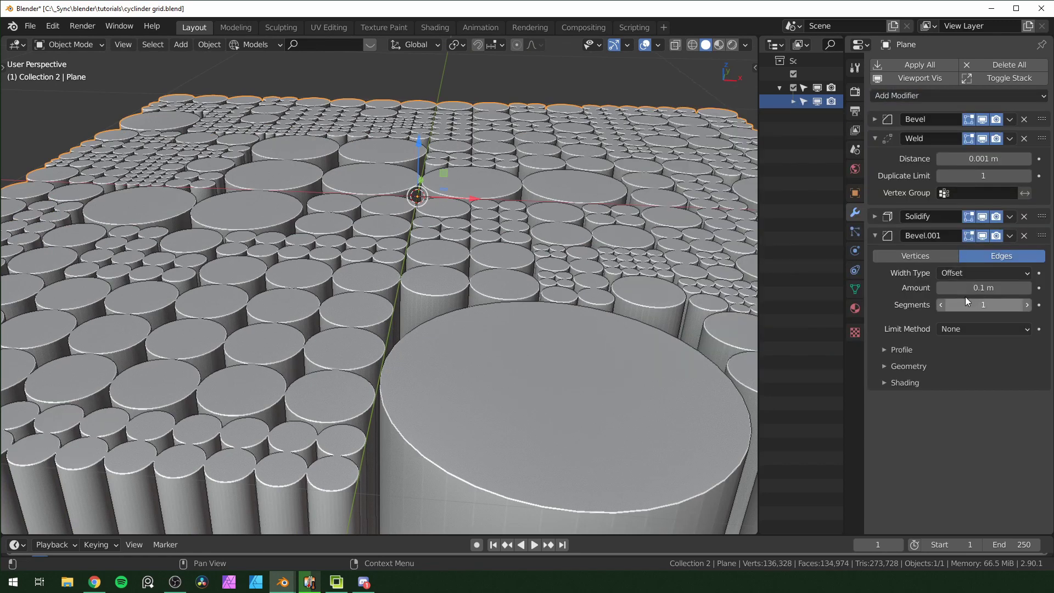
left_click(969, 271)
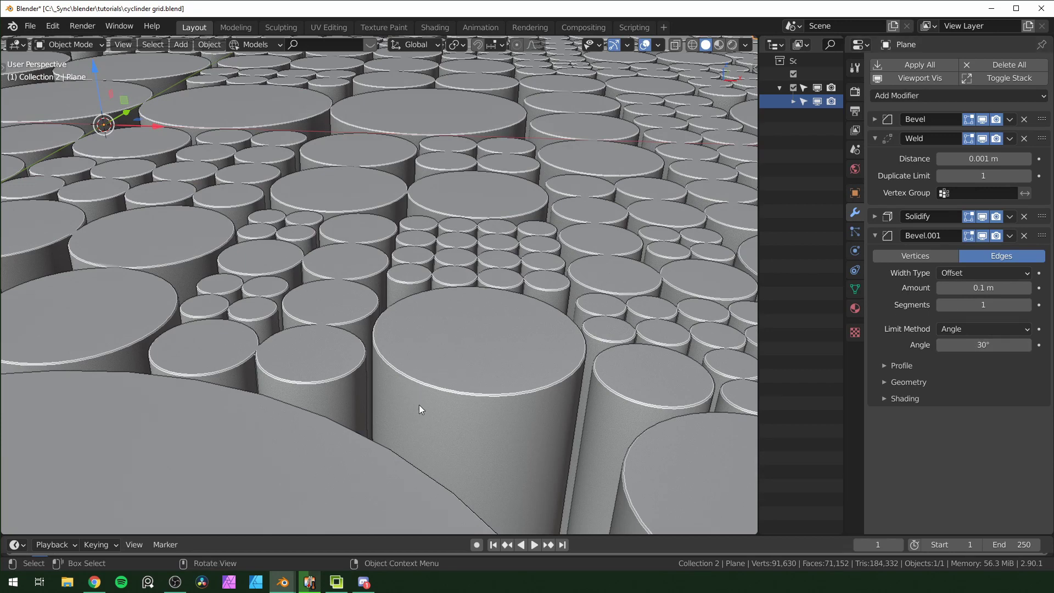
middle_click_drag(415, 206, 448, 193)
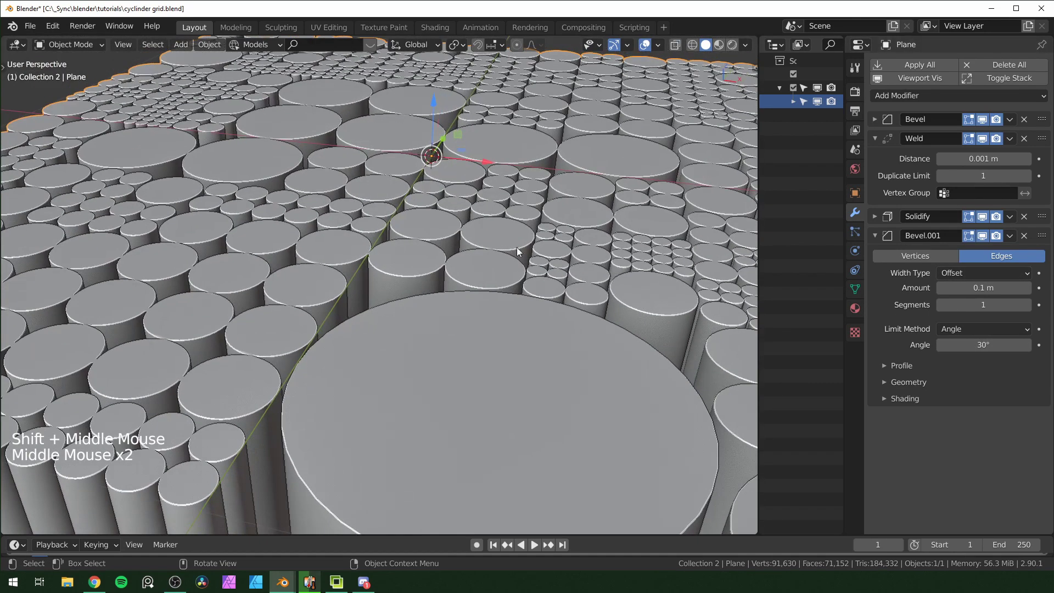
left_click(1024, 235)
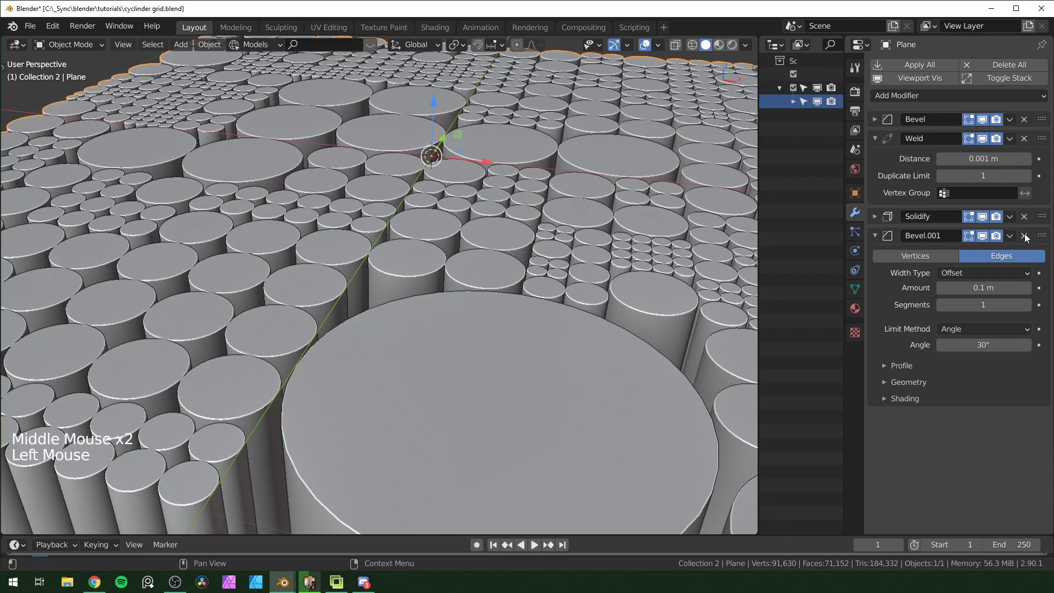
scroll(423, 286, "down", 3)
middle_click_drag(423, 285, 431, 293)
middle_click_drag(495, 311, 451, 354, "shift")
Step: Duplicate the cylinder grid in place and disable selection, viewport display and rendering for the original Plane
left_click_drag(845, 157, 893, 159)
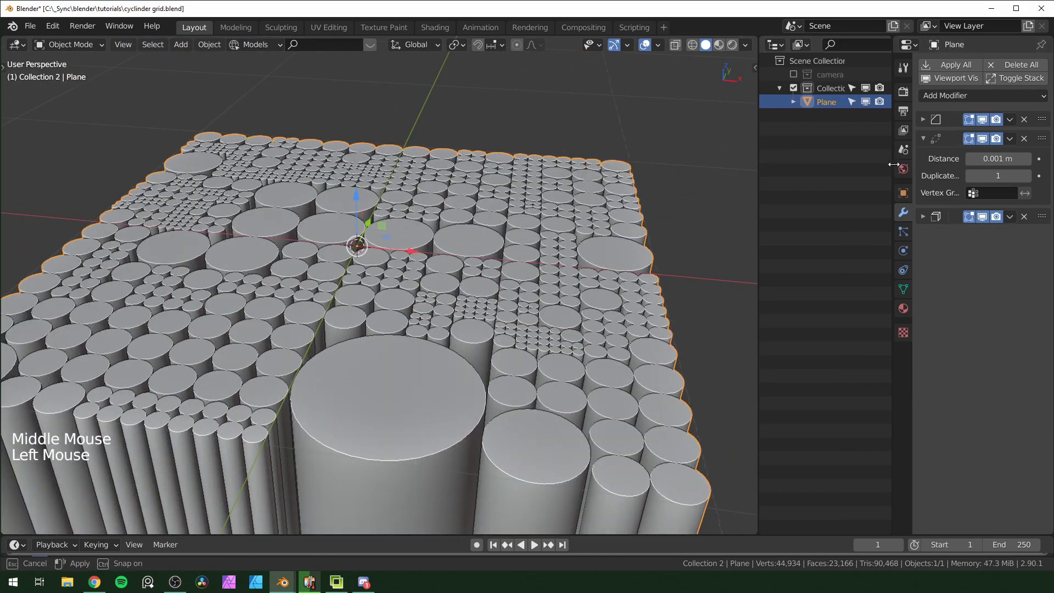
left_click_drag(757, 163, 687, 154)
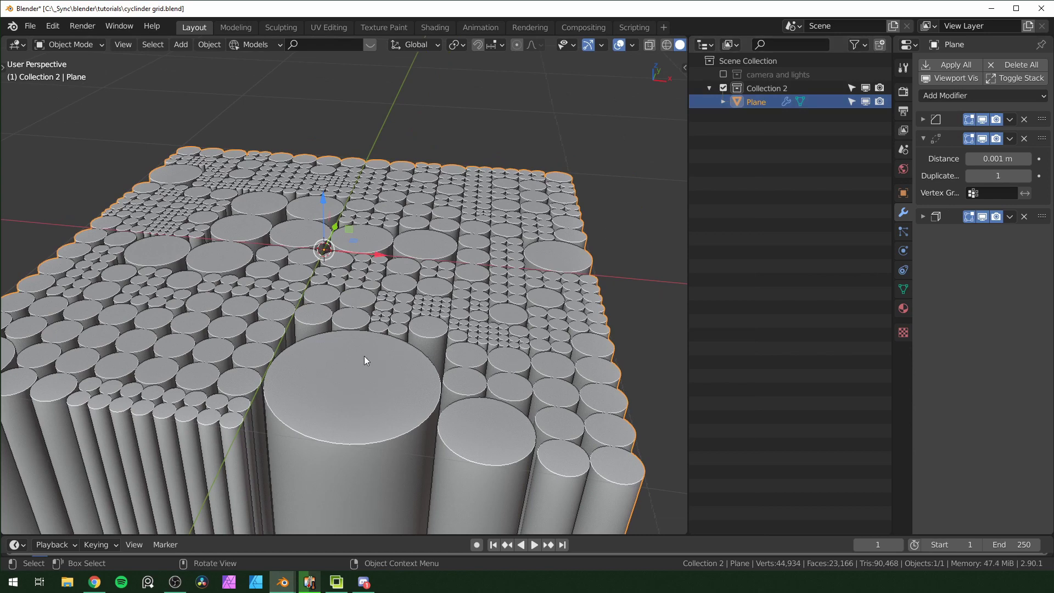
key("shift+d")
right_click(591, 177)
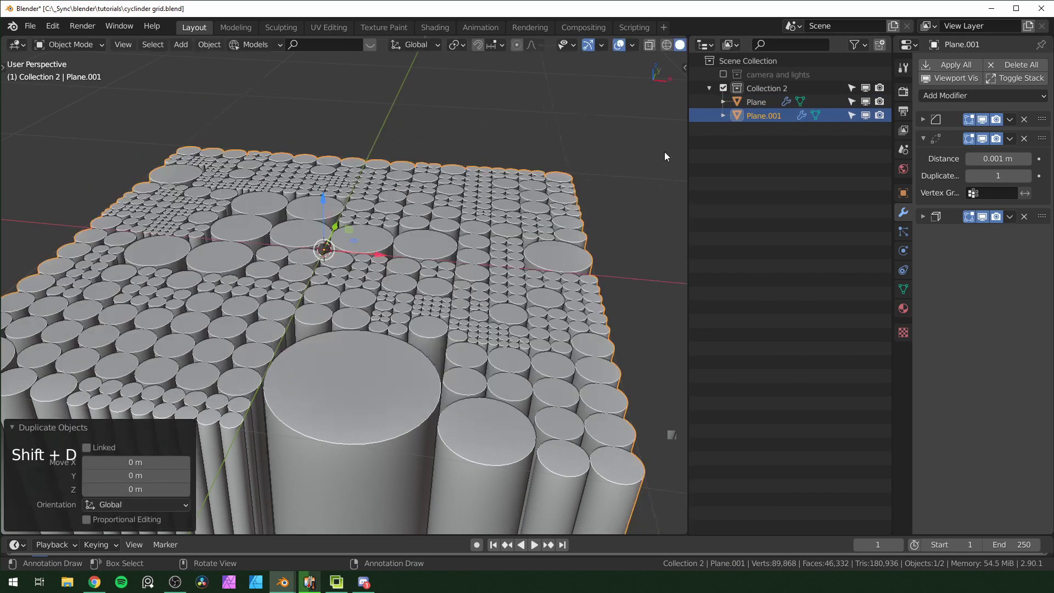
left_click_drag(850, 101, 879, 101)
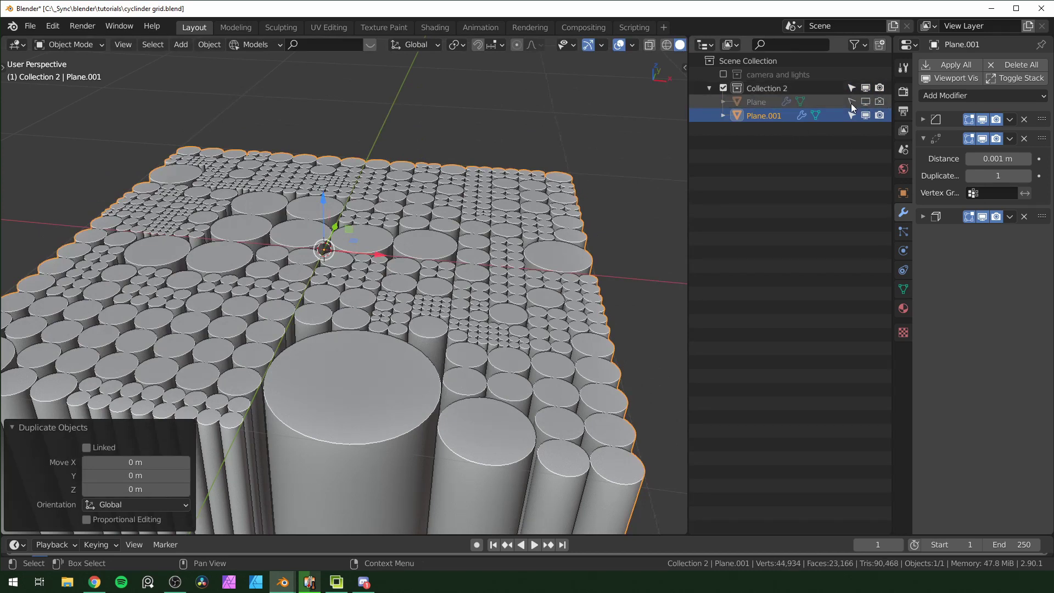
left_click(863, 46)
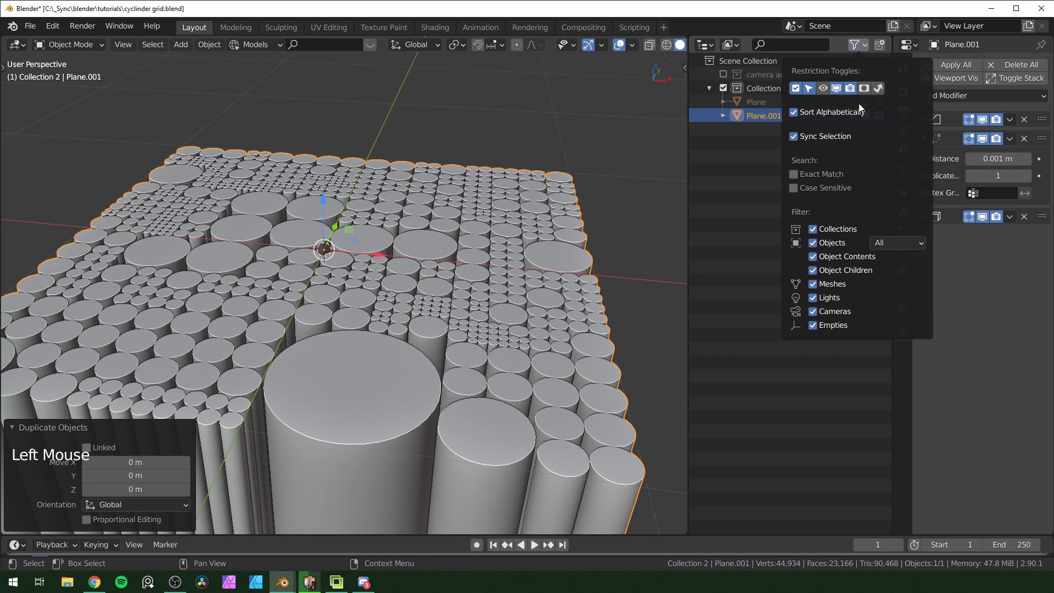
left_click(721, 218)
scroll(721, 218, "down", 1)
left_click(399, 356)
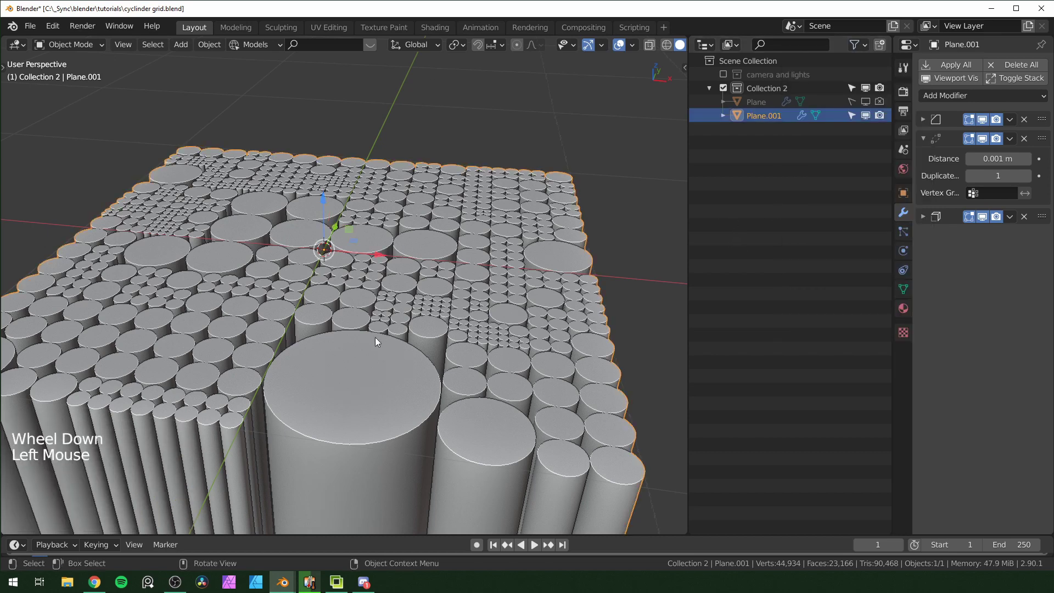
Step: Separate the entire Plane.001 mesh by loose parts so that each cylinder becomes its own object
key("Tab")
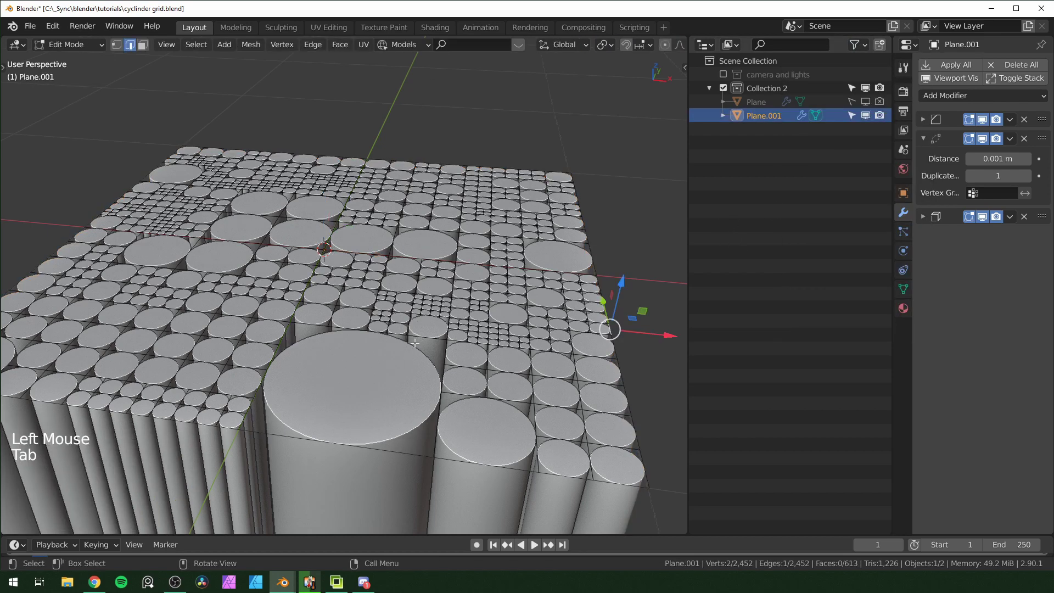
key("a")
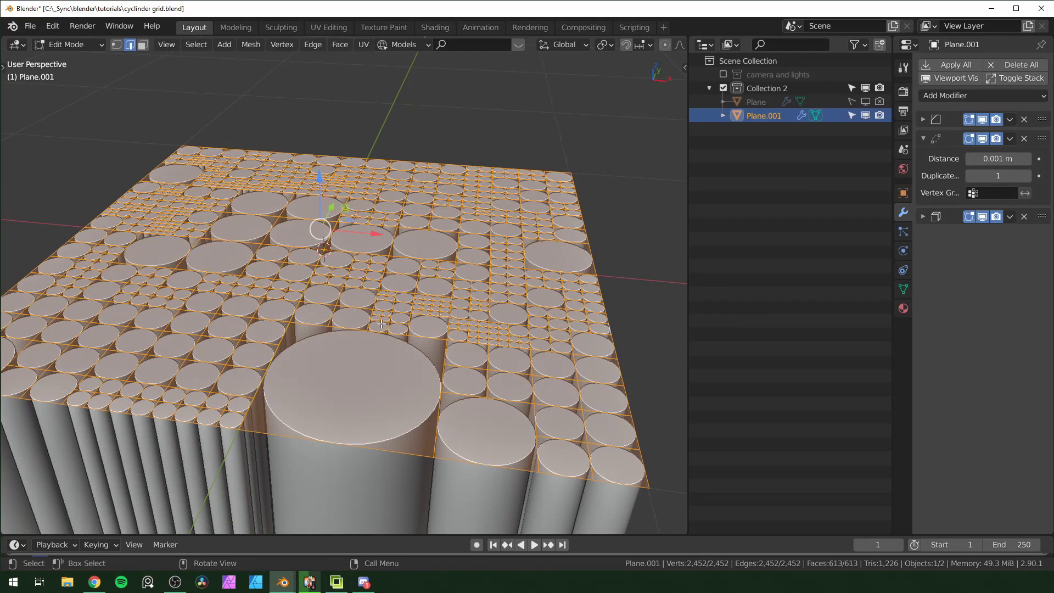
key("p")
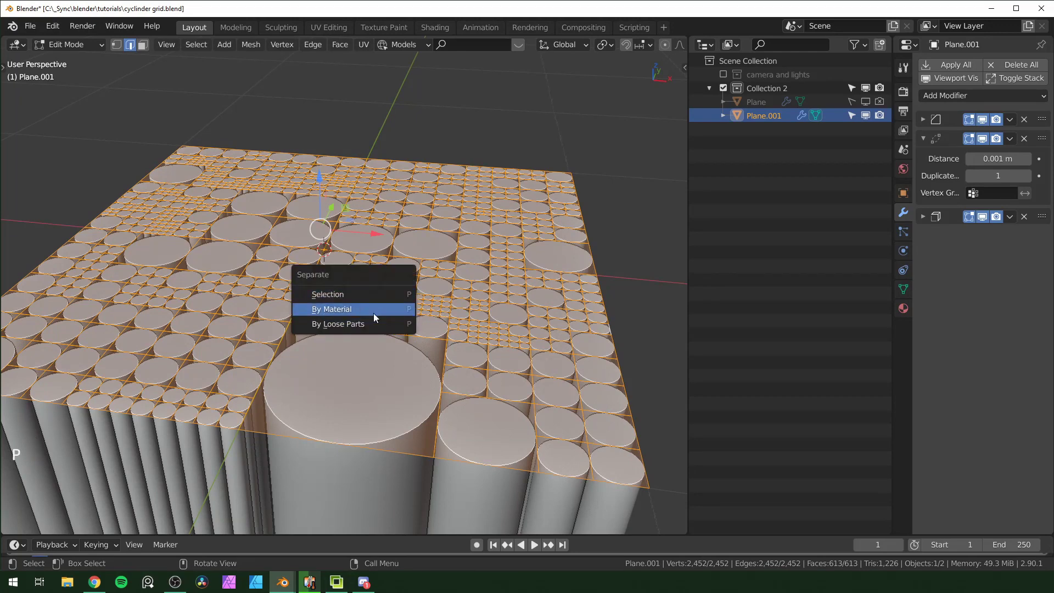
left_click(370, 324)
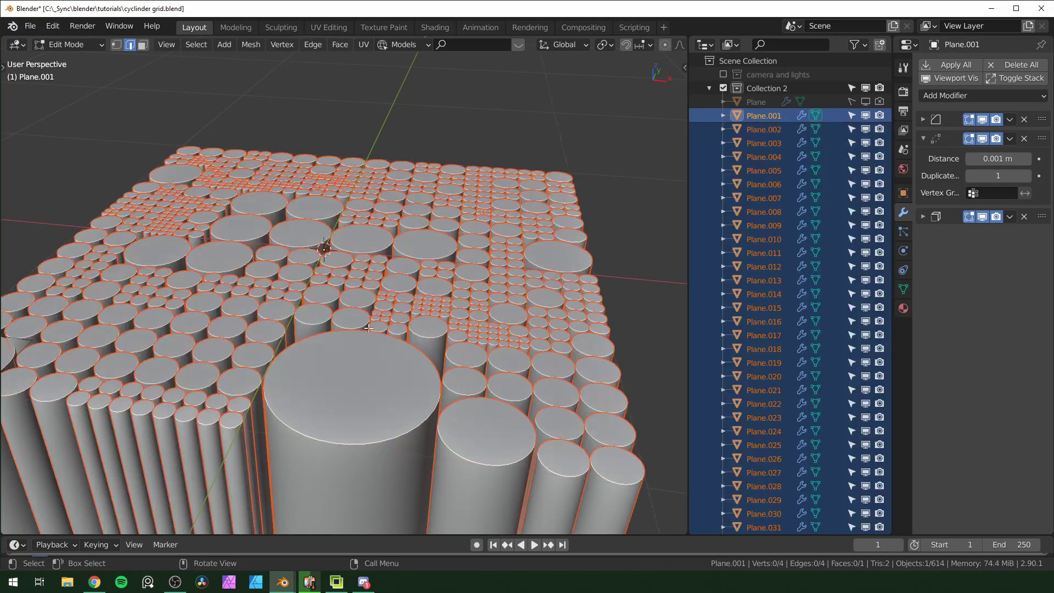
scroll(766, 371, "down", 20)
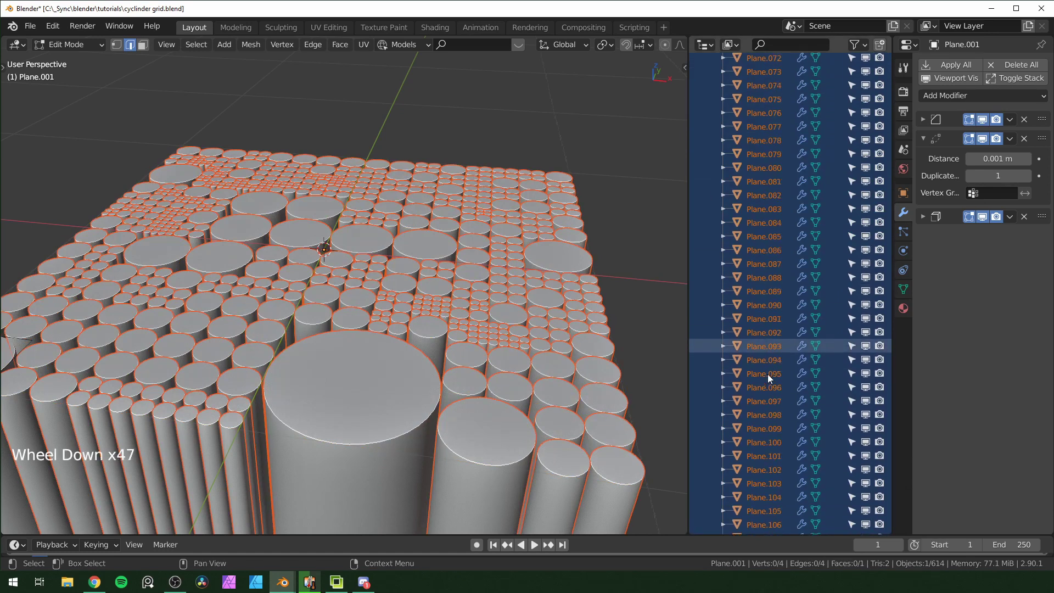
scroll(767, 377, "down", 5)
scroll(766, 376, "up", 20)
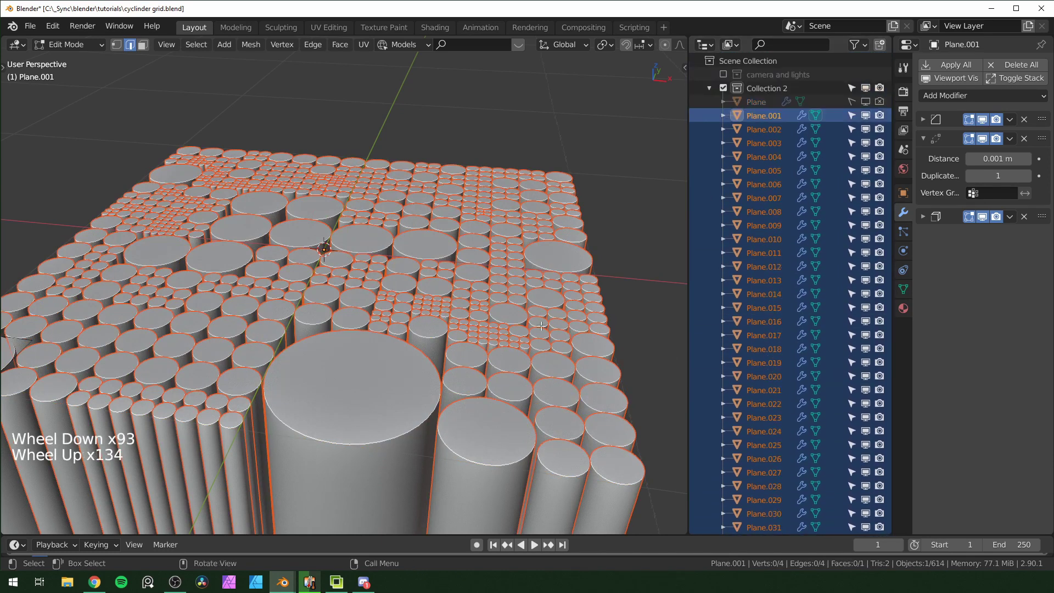
key("Tab")
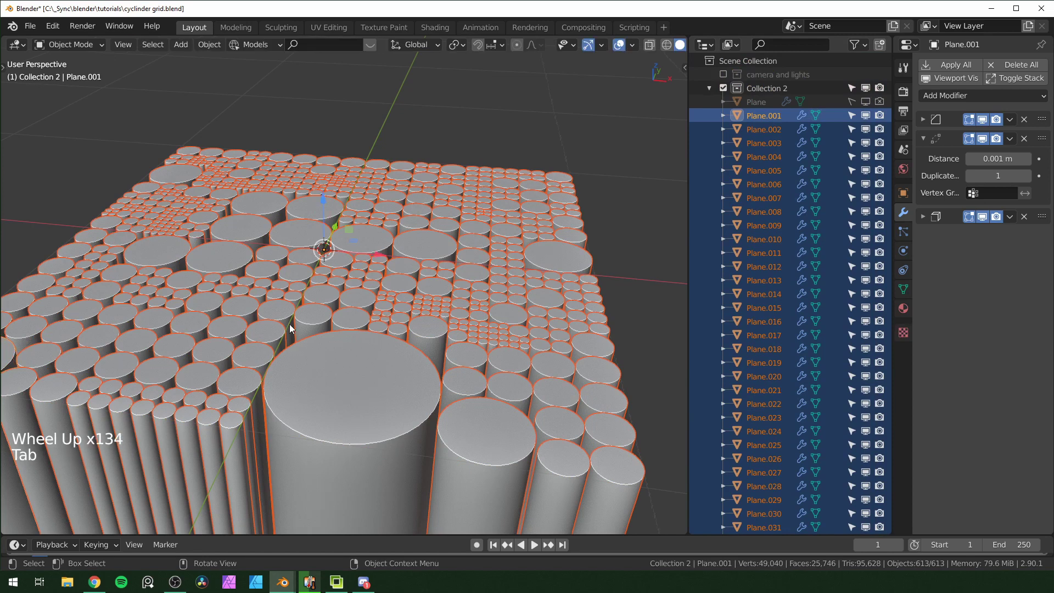
Step: Try Randomize Transform on the selected cylinders with a variation in the Z location only
middle_click_drag(439, 324, 439, 346)
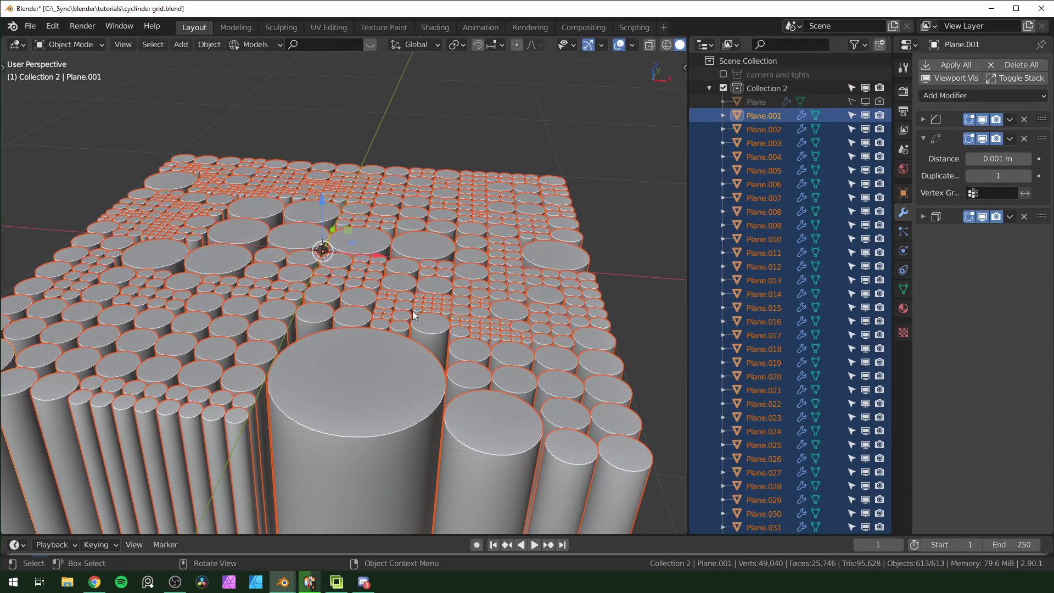
key("F3")
key("BackSpace")
key("BackSpace")
type("random")
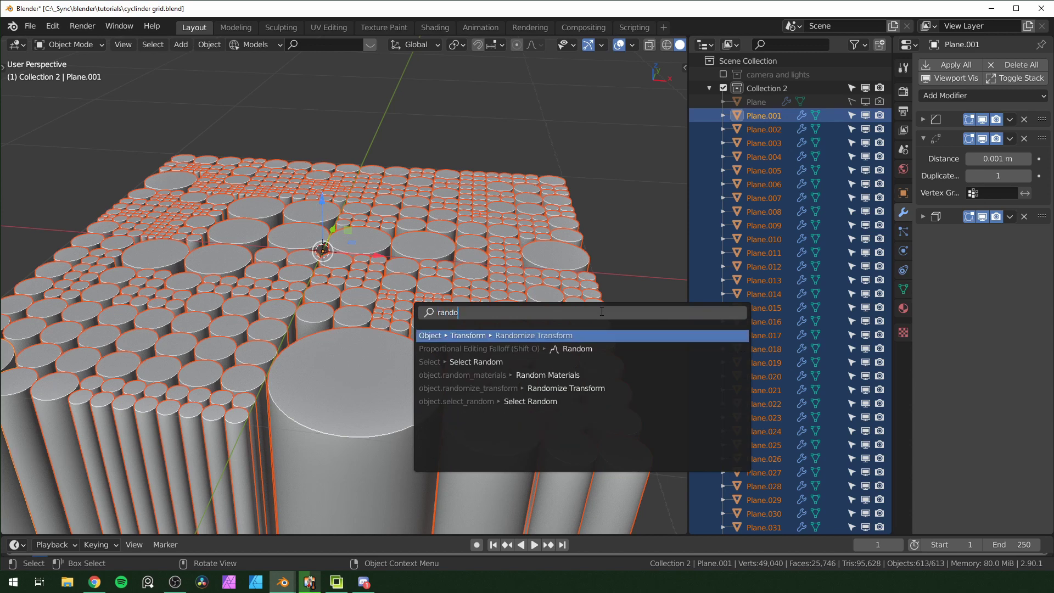
left_click(542, 336)
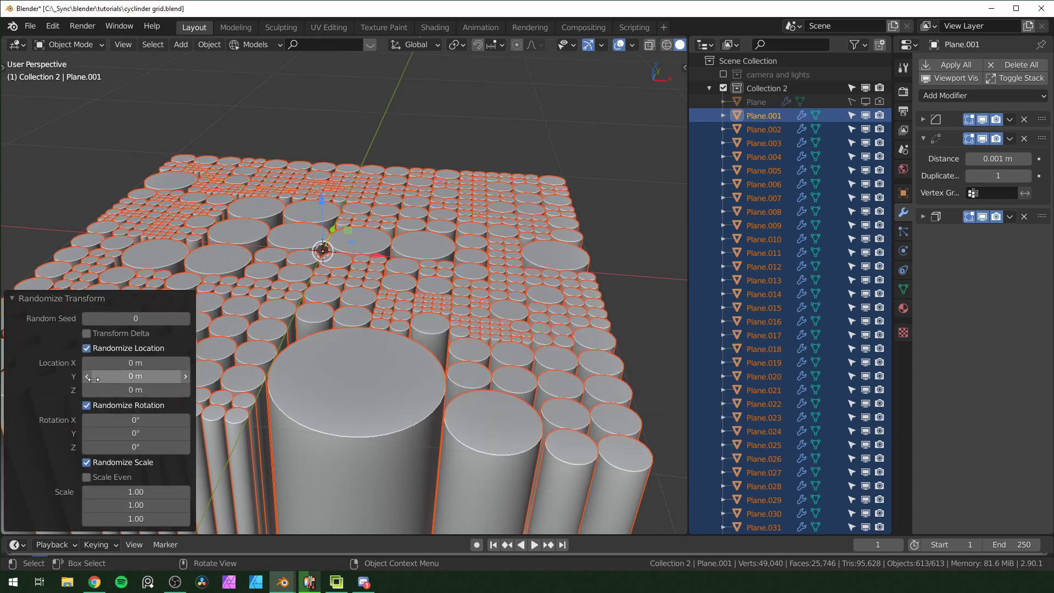
left_click_drag(136, 390, 82, 391, "shift")
left_click_drag(82, 390, 126, 390, "shift")
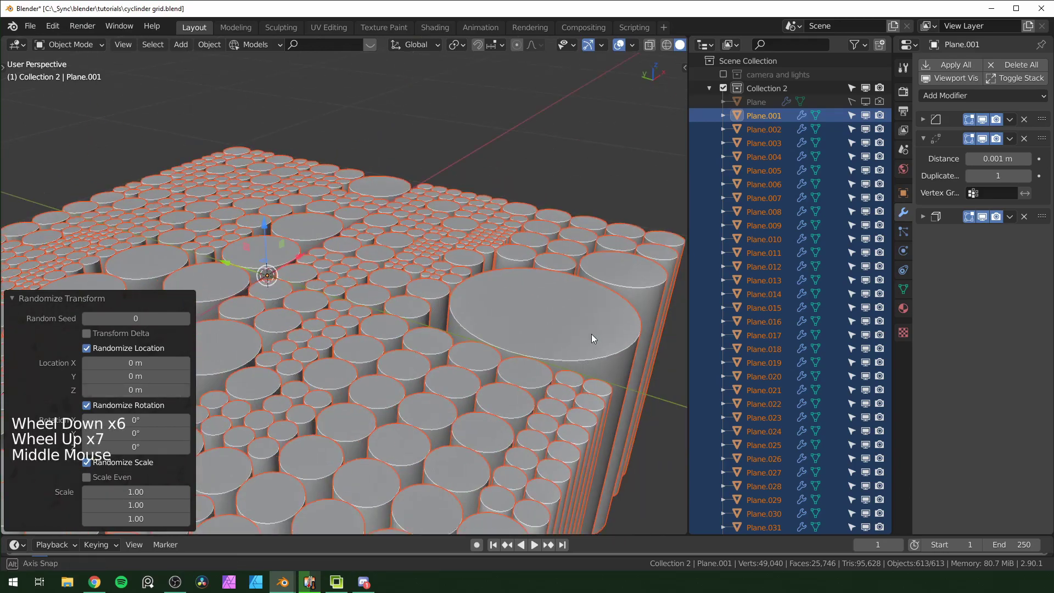
middle_click_drag(591, 334, 476, 303)
scroll(487, 331, "down", 6)
left_click(552, 281)
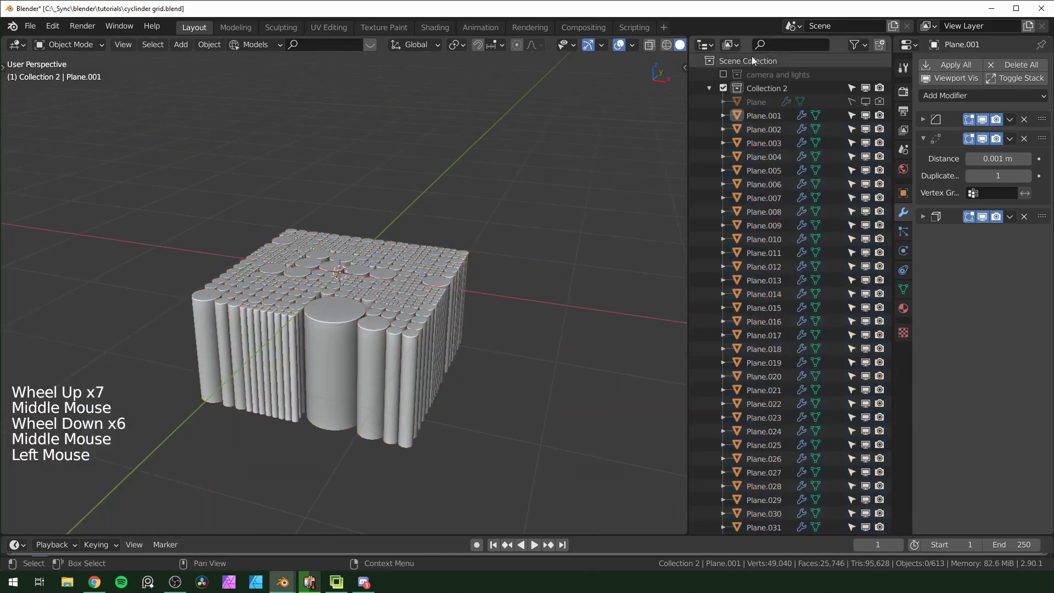
Step: Enable the camera and lights collection, collapse Collection 2, and look through the camera with its pivot empty selected
left_click(722, 74)
left_click(709, 88)
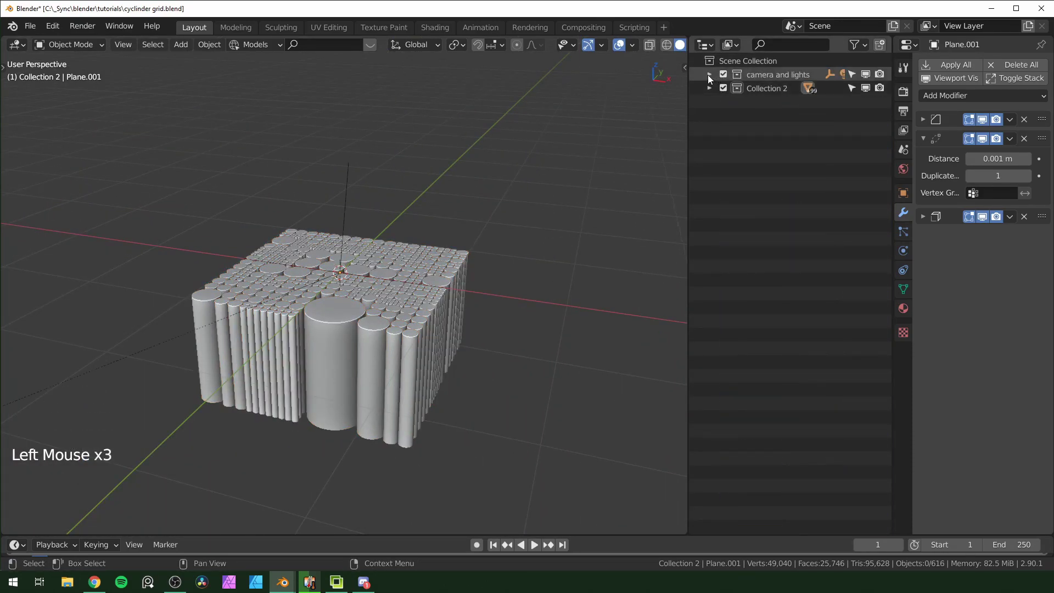
left_click(346, 202)
key("KP_0")
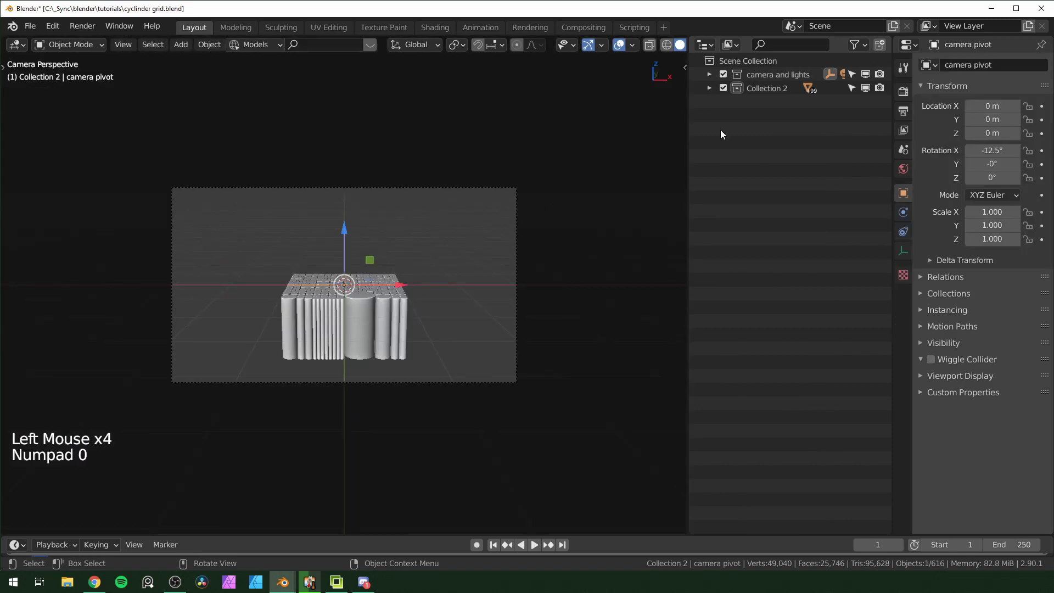
Step: Set the camera's focal length to 100 mm
left_click_drag(689, 208, 644, 208)
left_click(815, 73)
left_click(904, 251)
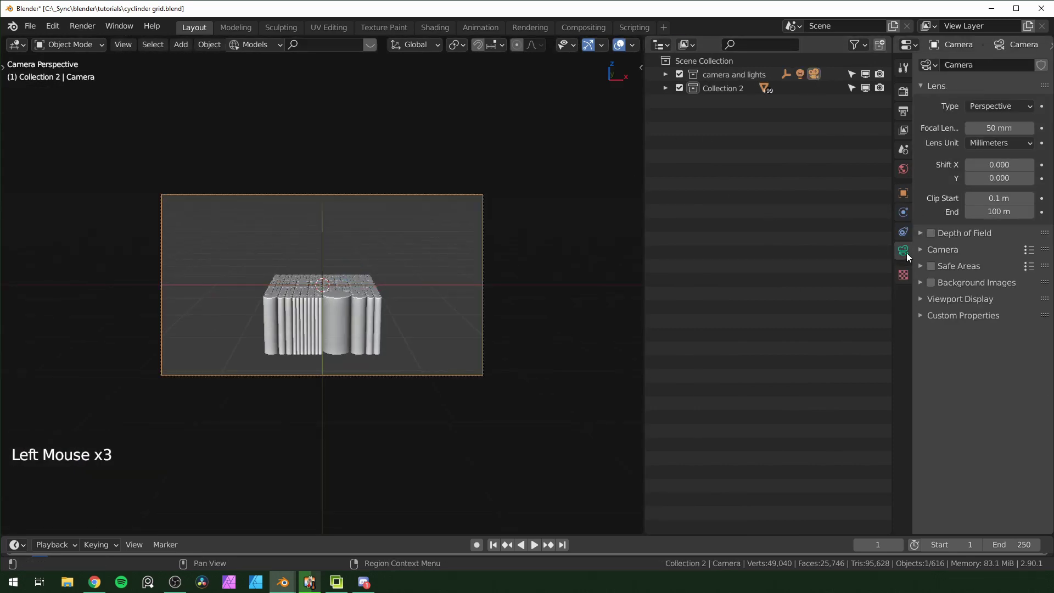
left_click(1004, 127)
type("1")
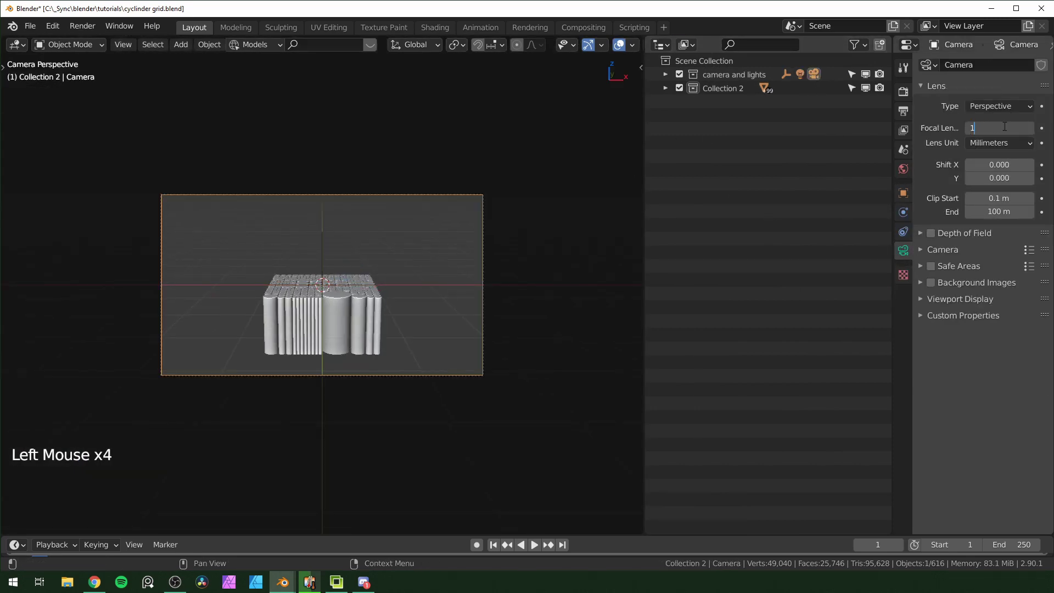
type("00")
key("Return")
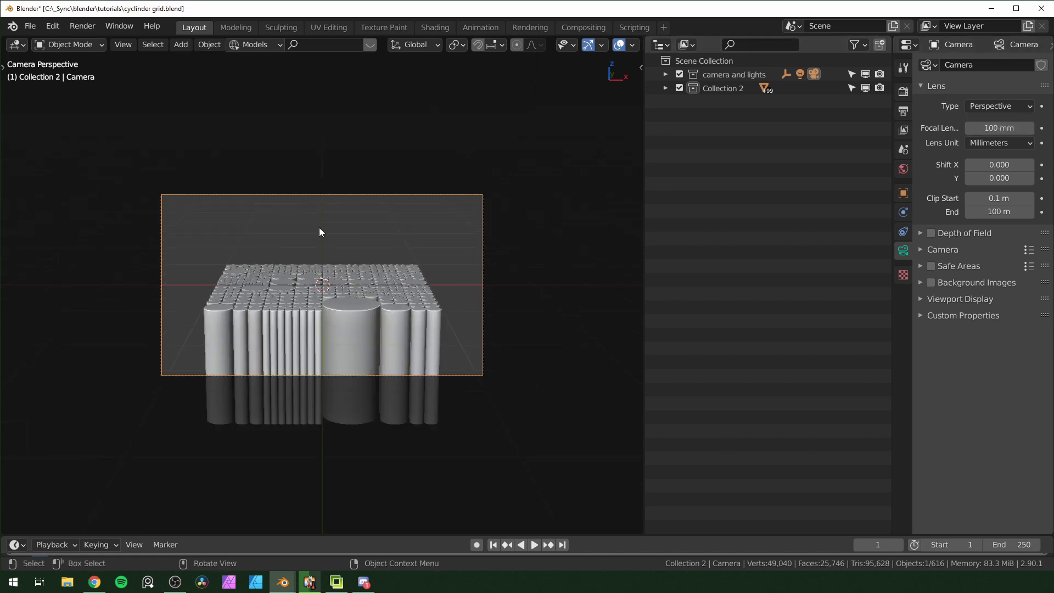
Step: Rotate the camera pivot about 36.9° around the global Z axis and scale it down to bring the camera closer
left_click(322, 244)
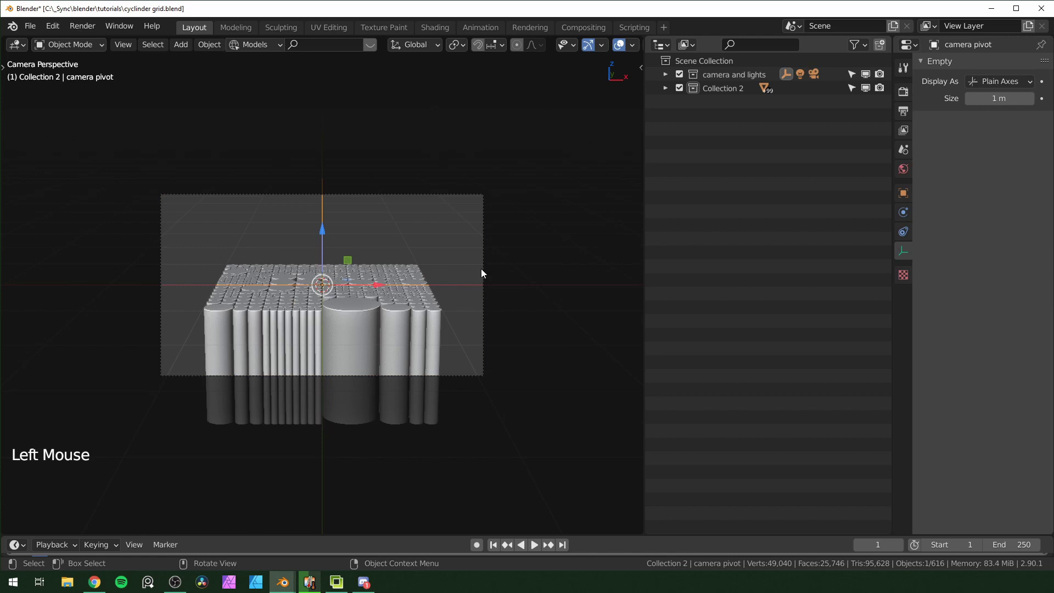
key("r")
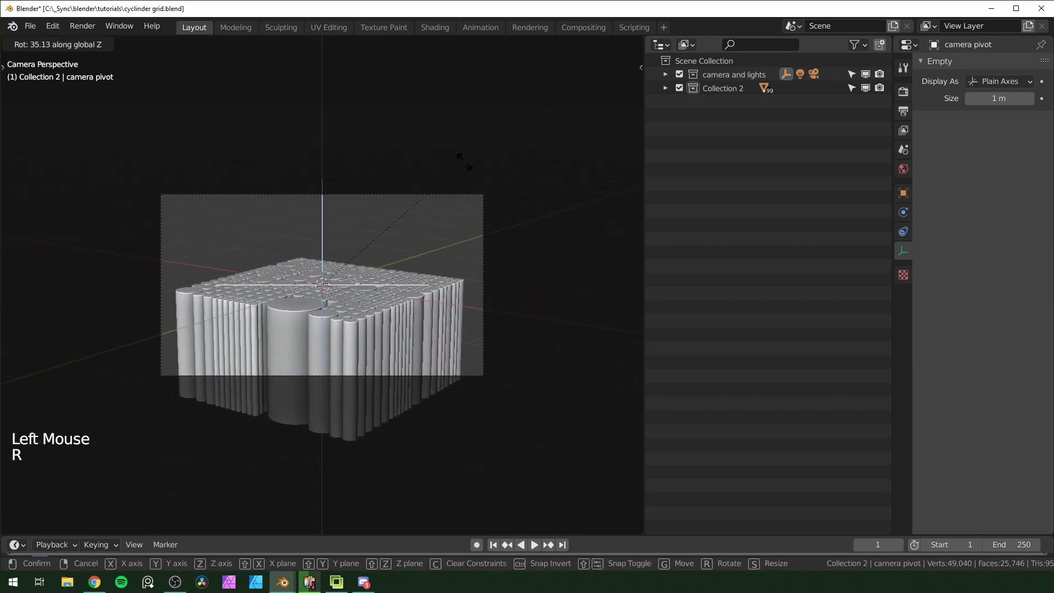
left_click(460, 162)
key("s")
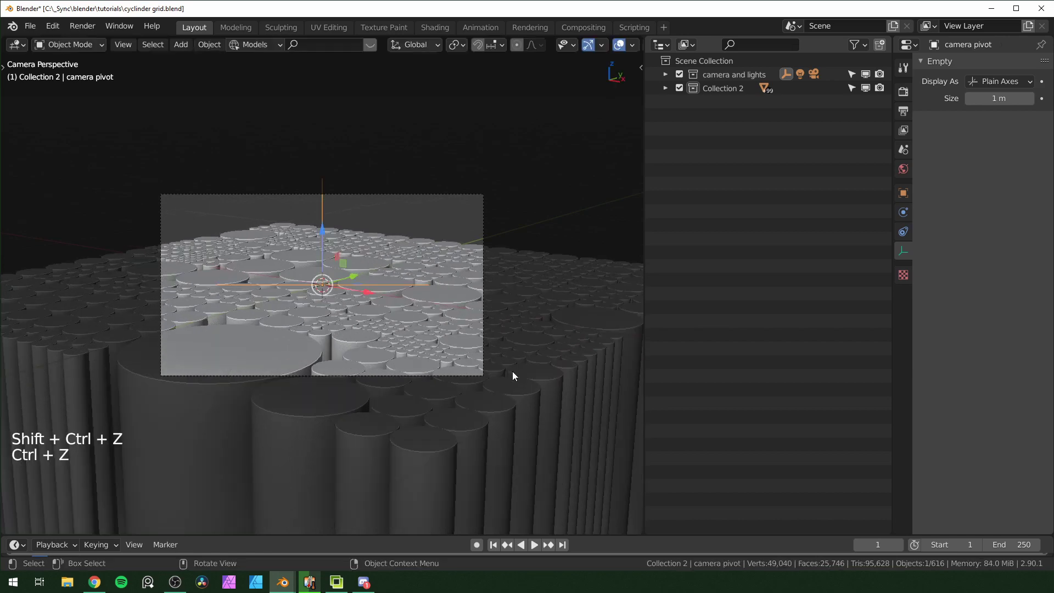
Step: Rotate the camera pivot about -18.5° around its local X axis so the camera looks down more steeply
key("r")
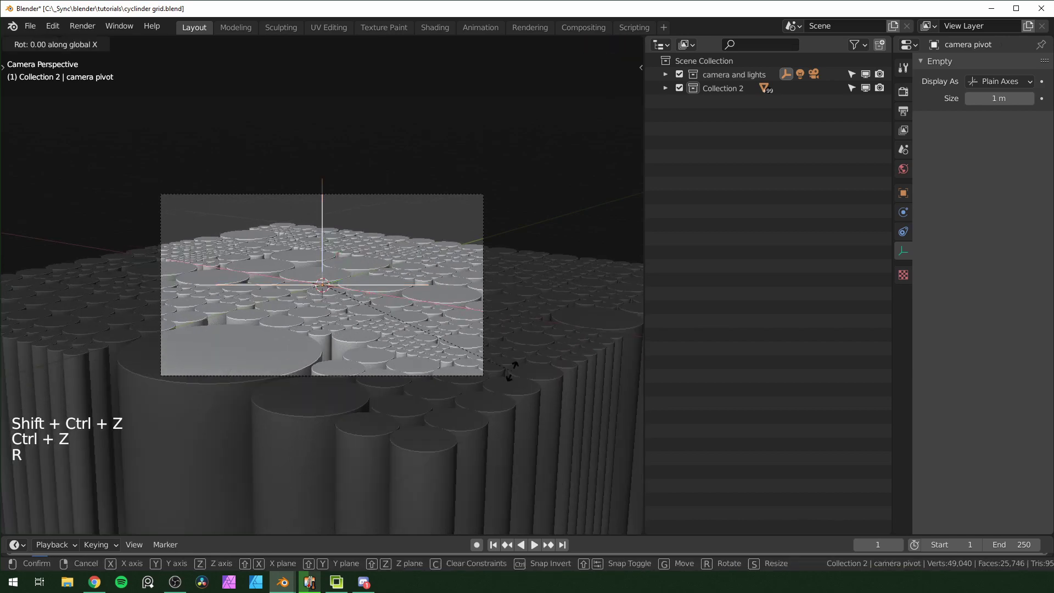
key("x")
key("x")
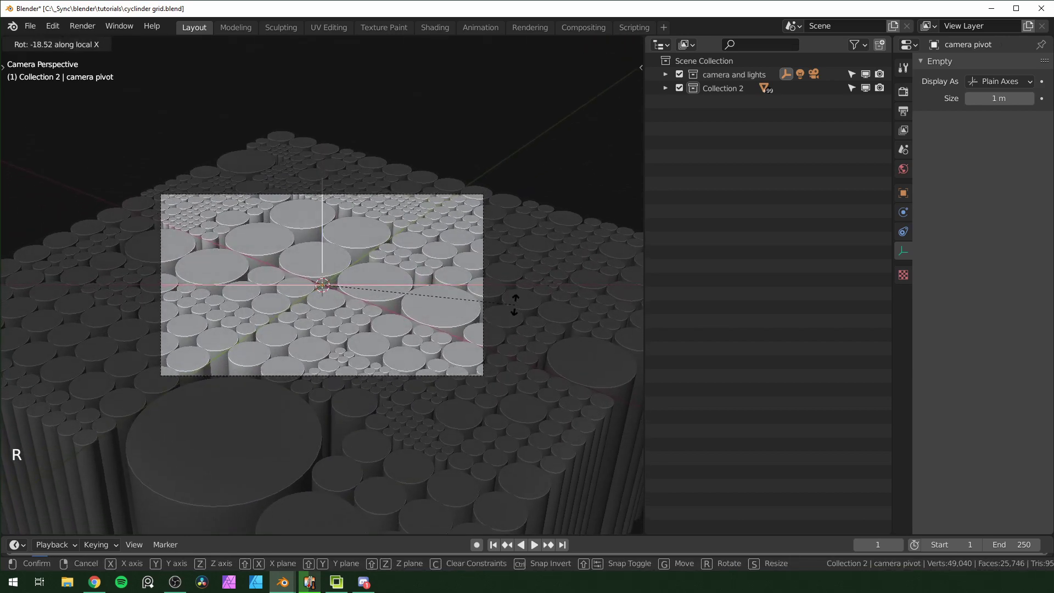
left_click(514, 306)
scroll(404, 283, "up", 3)
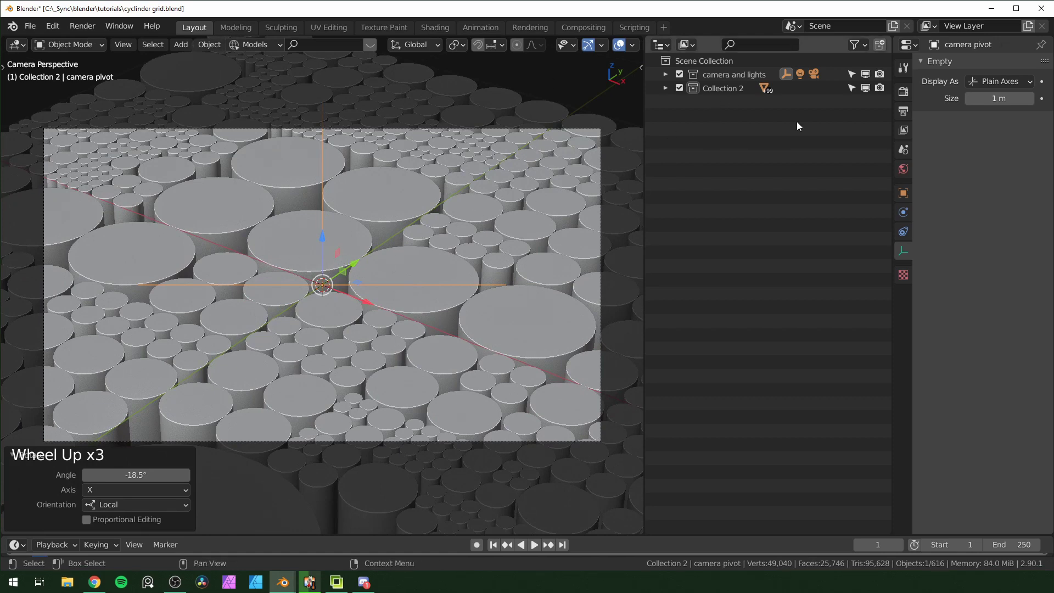
Step: Select all objects in Collection 2 and apply Randomize Transform with a Z location of 0.026 m
left_click(665, 88)
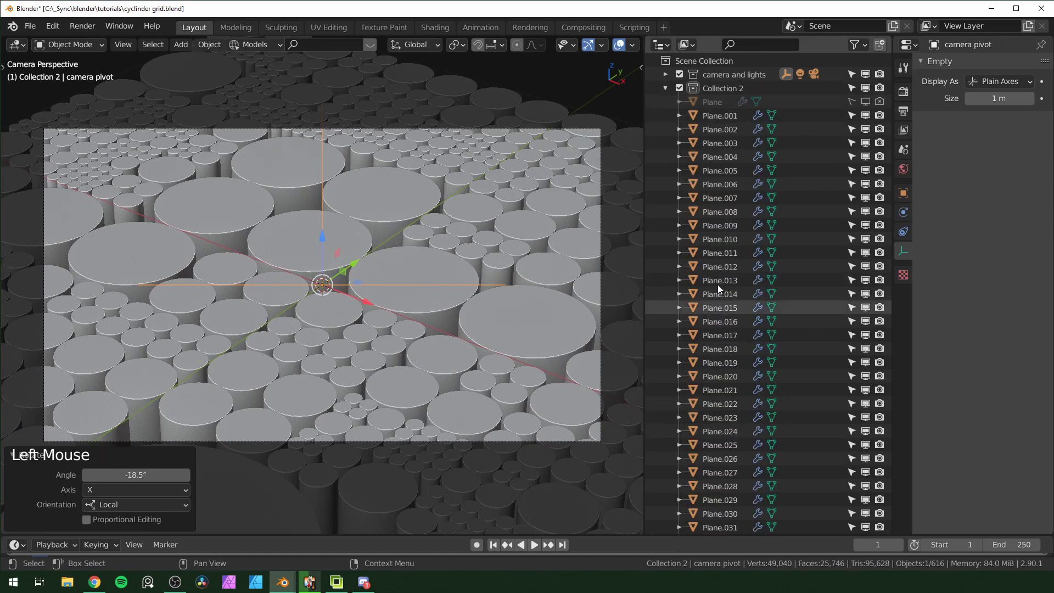
double_click(721, 88)
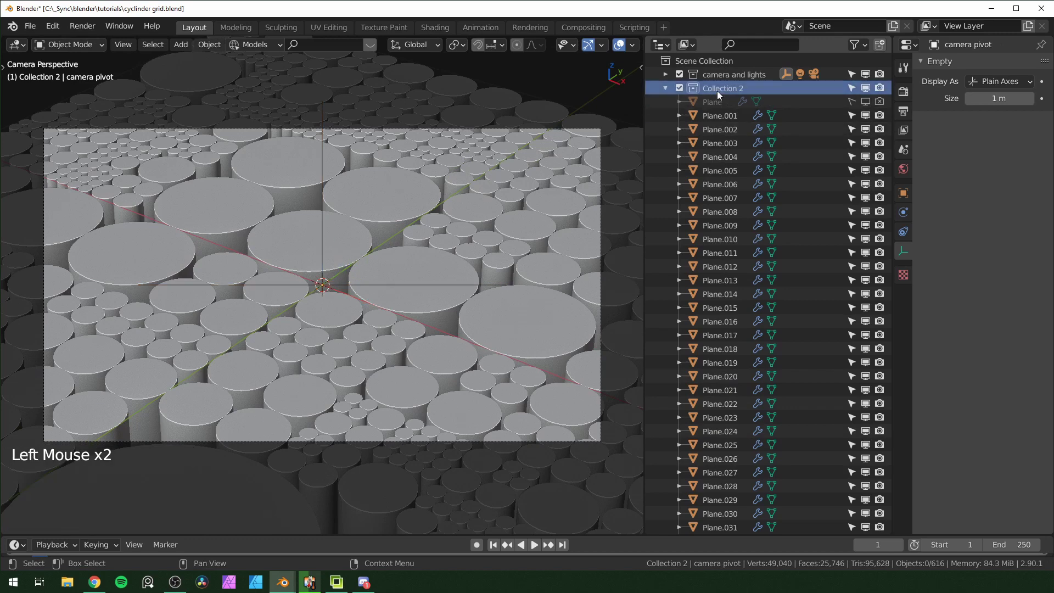
right_click(716, 90)
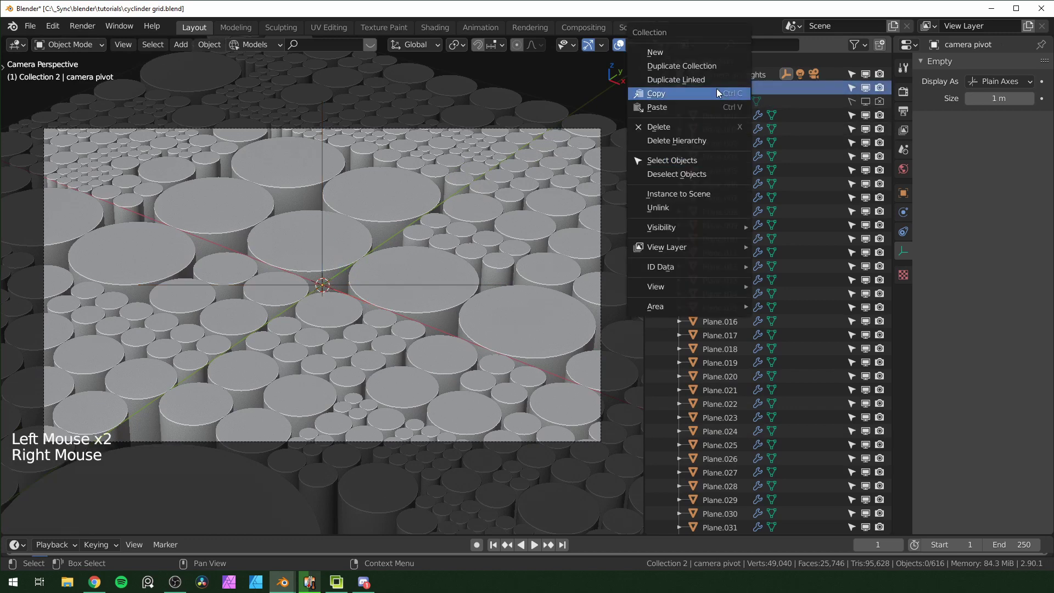
left_click(689, 160)
key("F3")
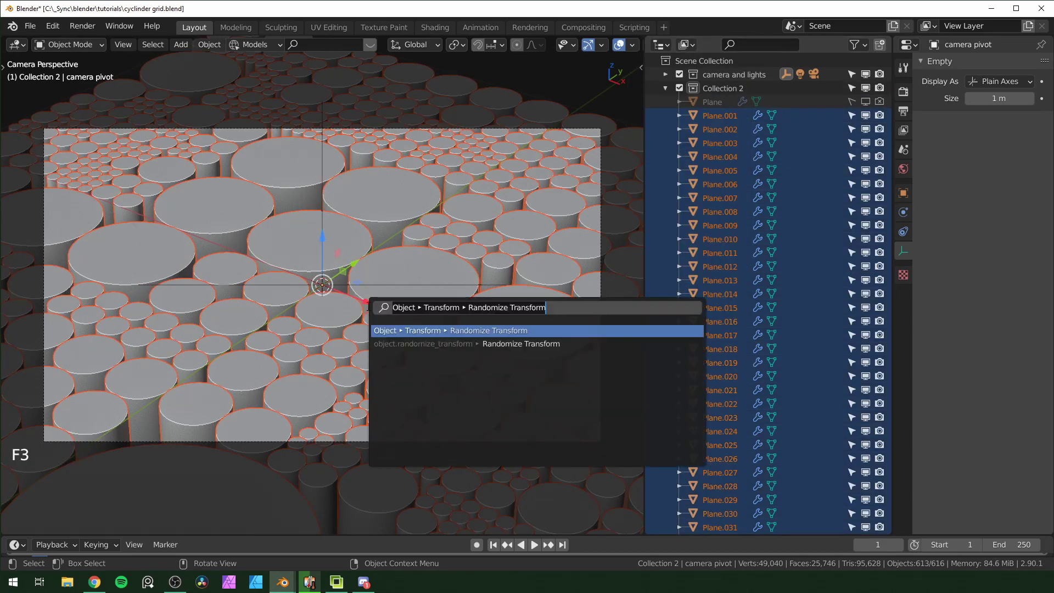
left_click(486, 332)
mouse_move(157, 391)
left_mouse_down("shift")
mouse_move(169, 390)
mouse_move(140, 389)
mouse_move(175, 389)
mouse_move(145, 390)
mouse_move(156, 390)
left_mouse_up("shift")
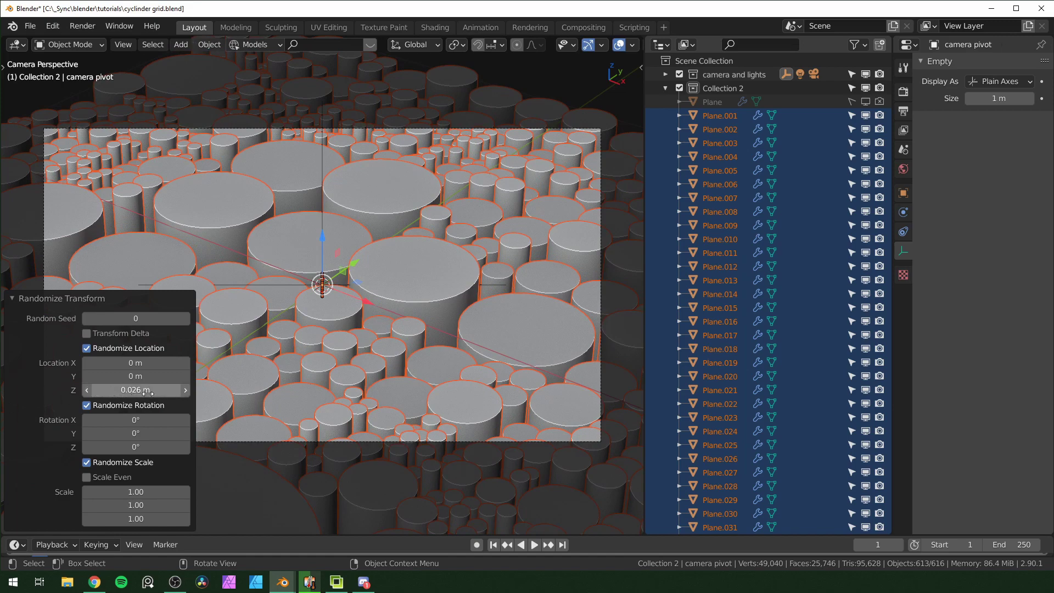
scroll(318, 334, "down", 3)
middle_click_drag(319, 334, 332, 334)
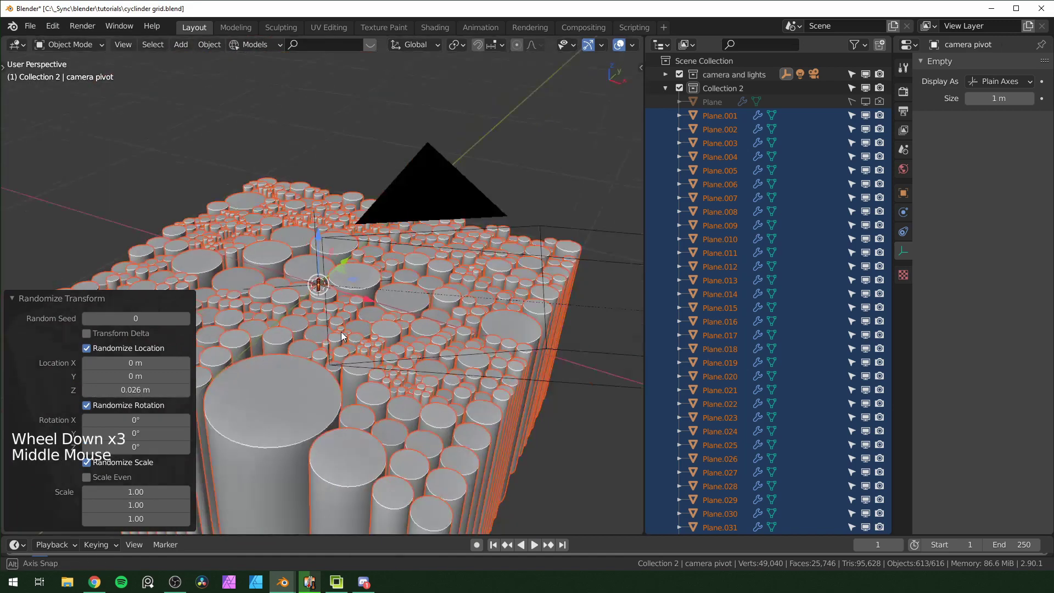
scroll(346, 337, "up", 4)
Step: Widen the 3D viewport and switch to the Shading workspace, with the cylinder grid in close view
left_click_drag(642, 131, 767, 144)
left_click(434, 27)
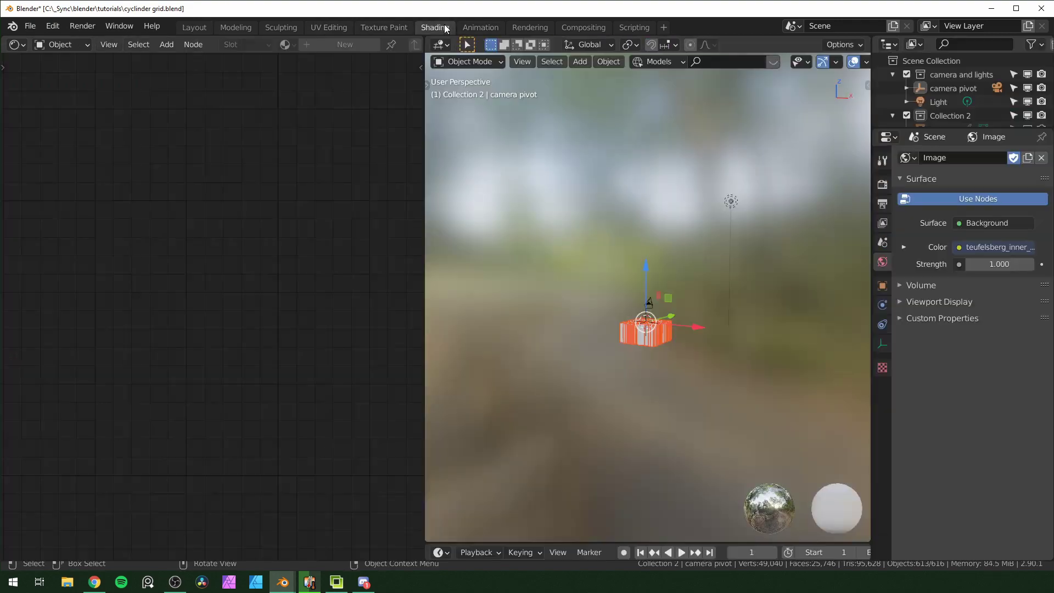
mouse_move(665, 386)
middle_mouse_down()
mouse_move(684, 424)
mouse_move(681, 460)
mouse_move(666, 232)
middle_mouse_up()
scroll(681, 315, "up", 5)
mouse_move(650, 311)
middle_mouse_down()
mouse_move(660, 352)
mouse_move(666, 319)
mouse_move(673, 331)
mouse_move(634, 318)
middle_mouse_up()
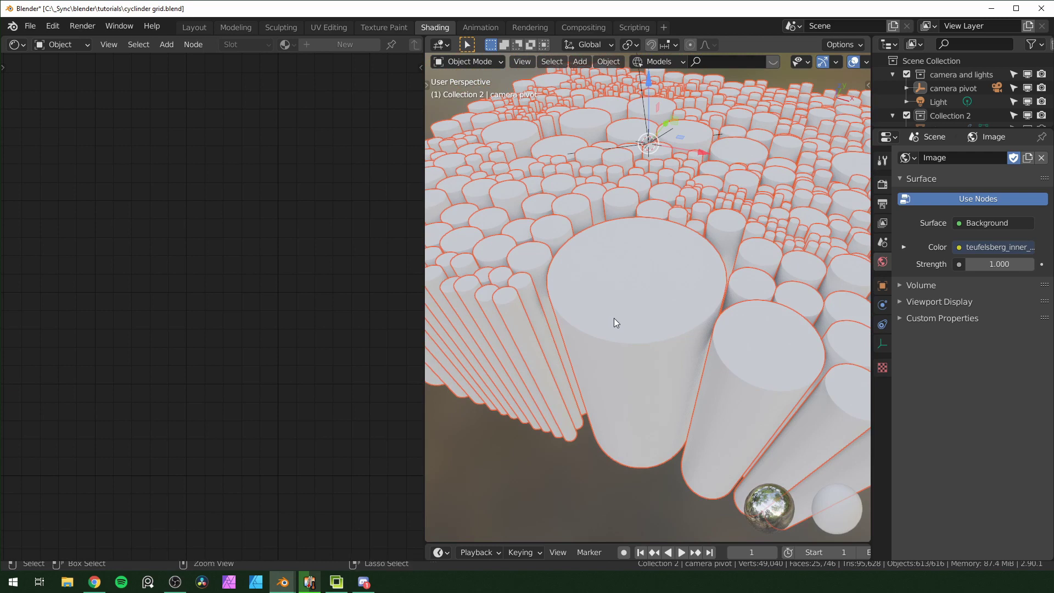
Step: Create a new material on Plane.001 and link it to all the other selected cylinders
scroll(948, 100, "down", 3)
left_click(949, 99, "ctrl")
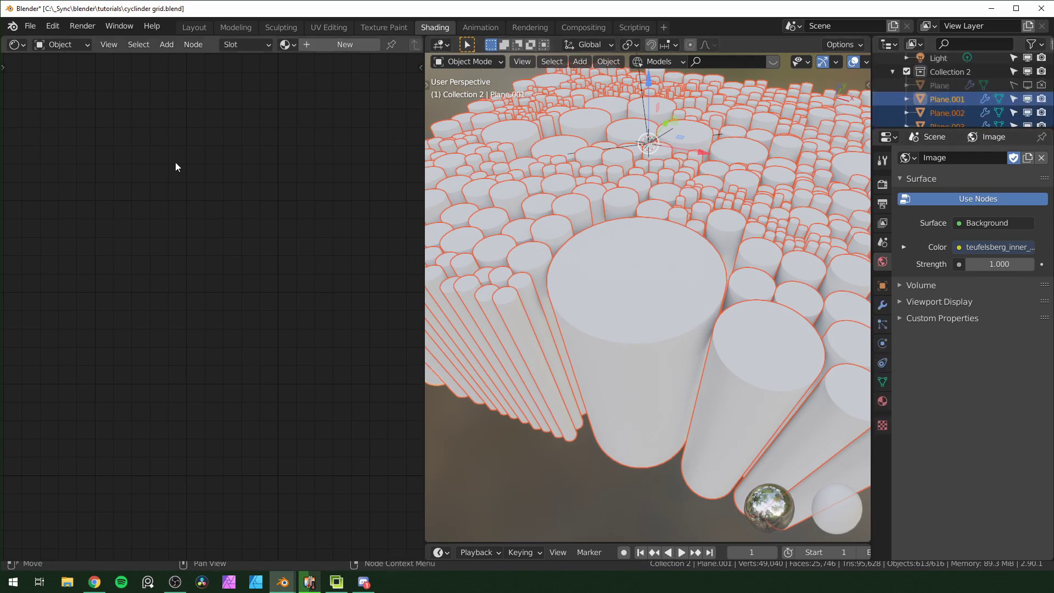
left_click(334, 46)
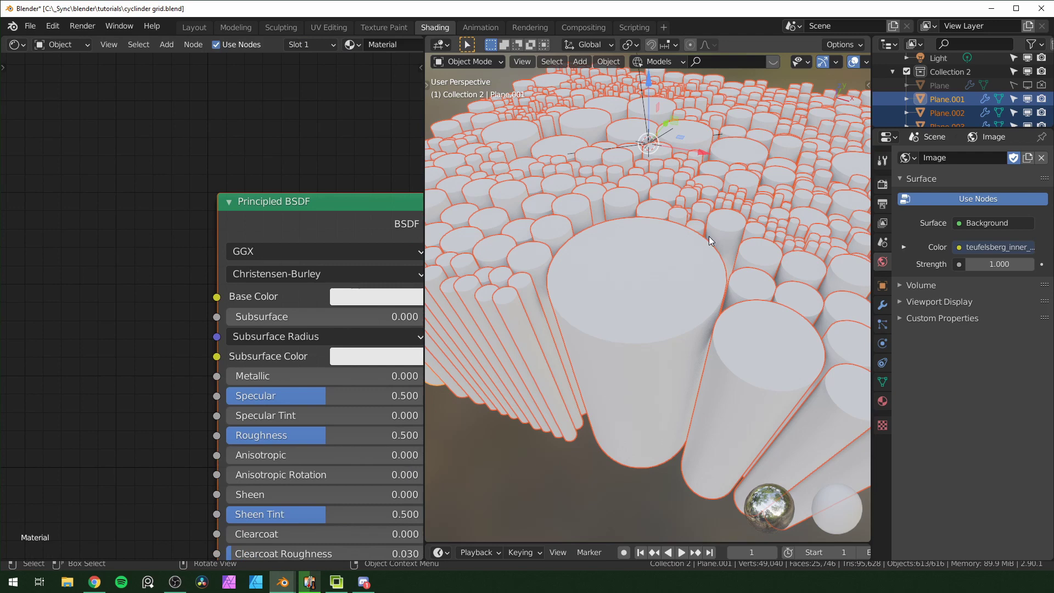
key("ctrl+l")
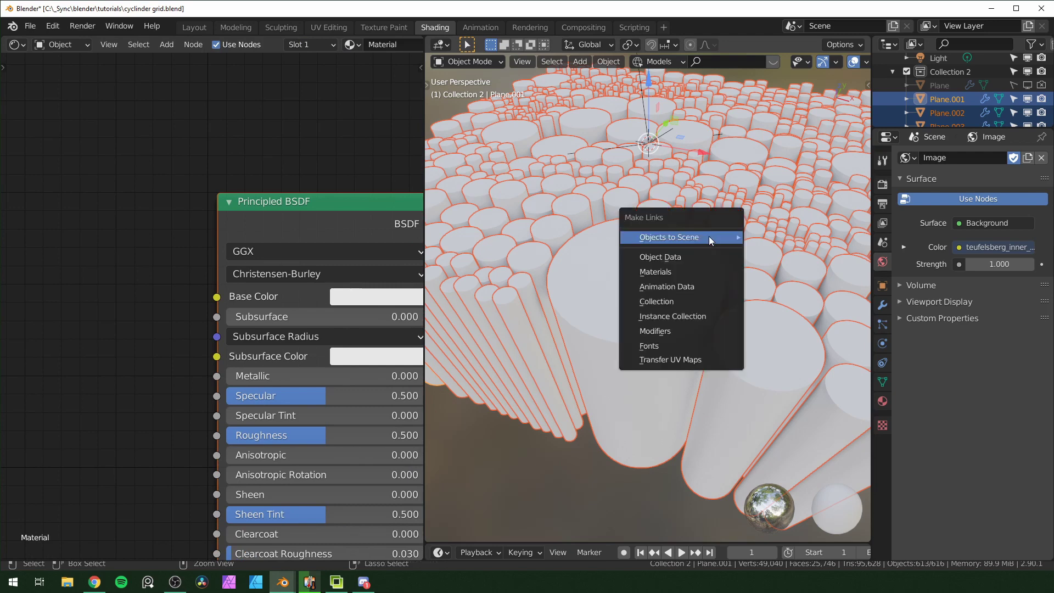
left_click(667, 272)
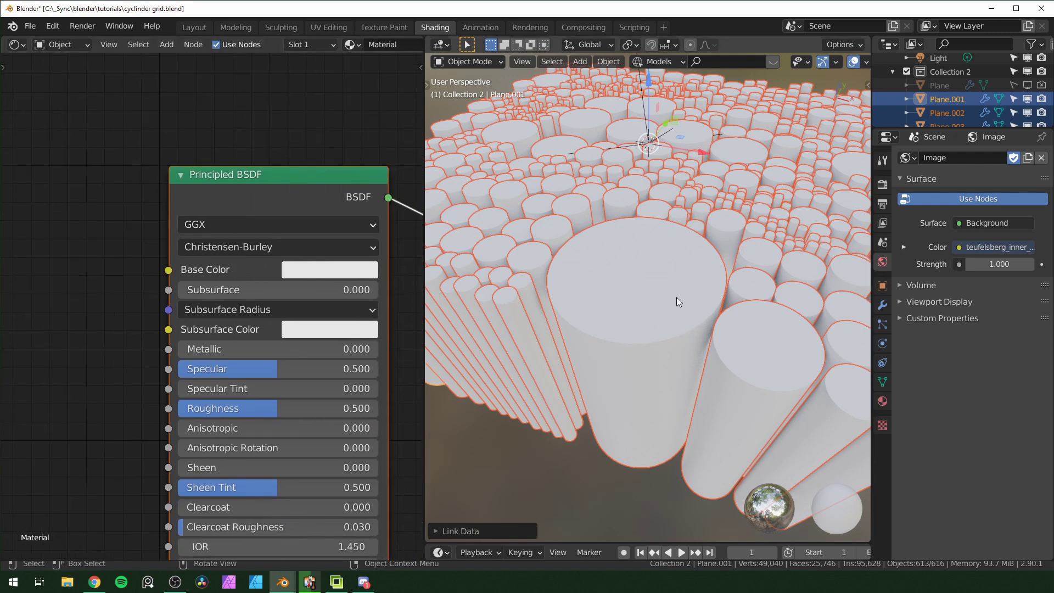
left_click(353, 269)
left_click_drag(396, 328, 347, 331)
key("Escape")
middle_click_drag(23, 170, 122, 178)
left_click(116, 221)
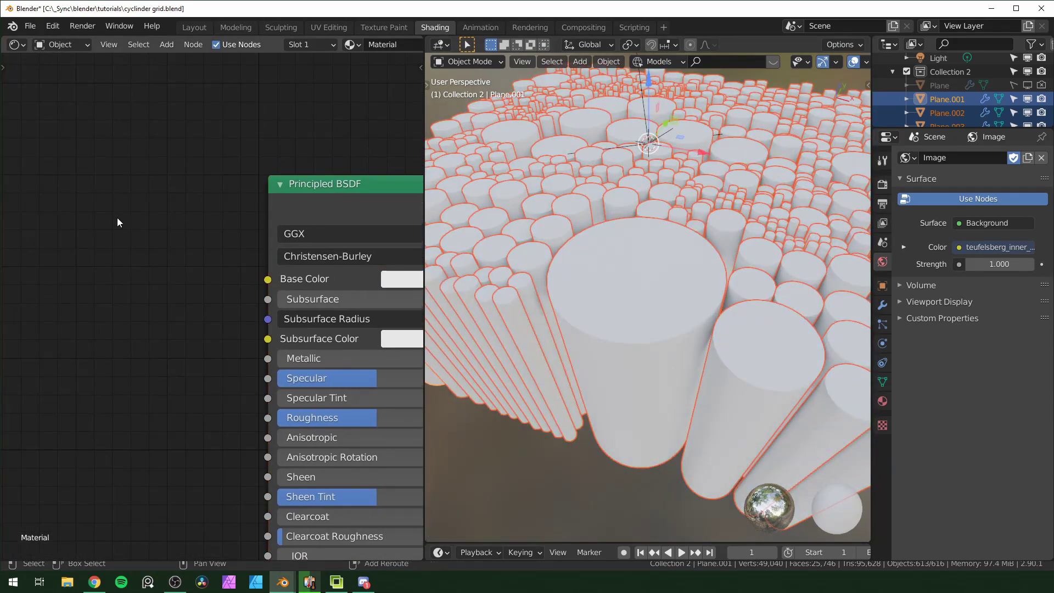
Step: Add an Object Info node and connect its Random output to the Principled BSDF's Base Color
key("shift+a")
left_click(118, 219)
type("ob")
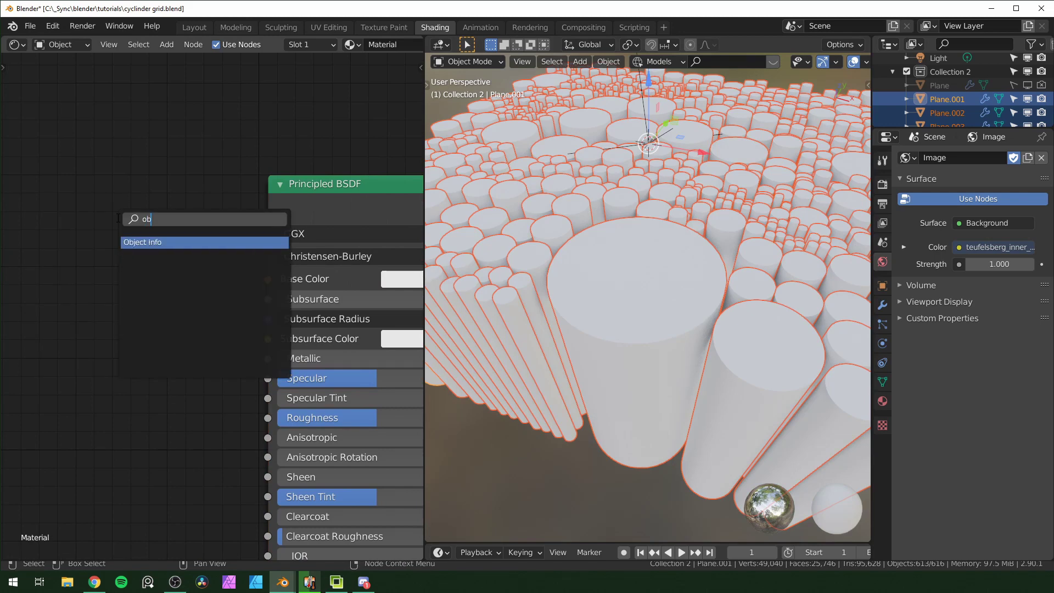
type("je")
key("Return")
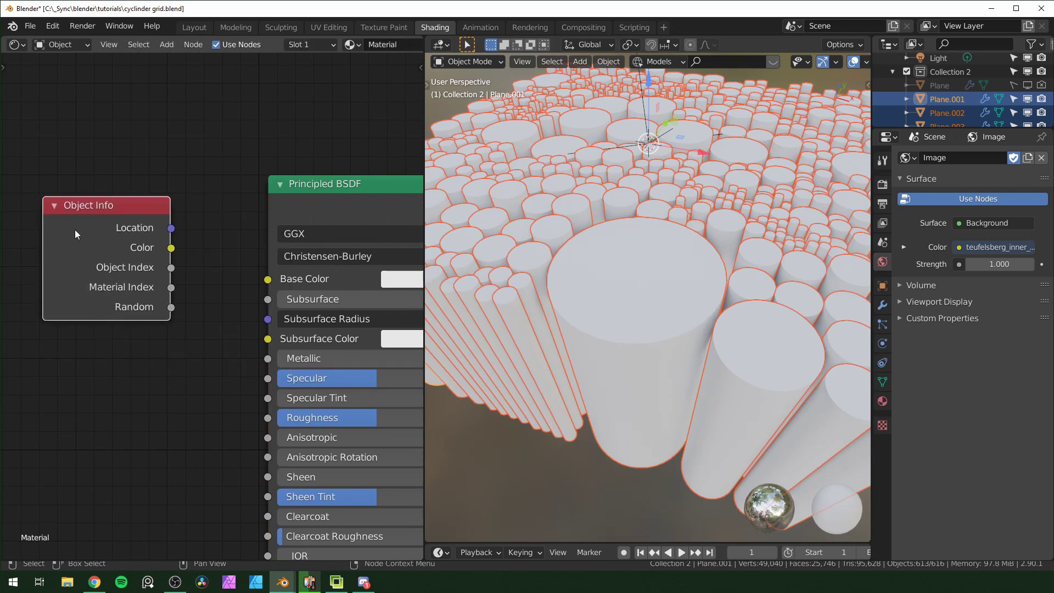
left_click(106, 173)
scroll(214, 309, "down", 2)
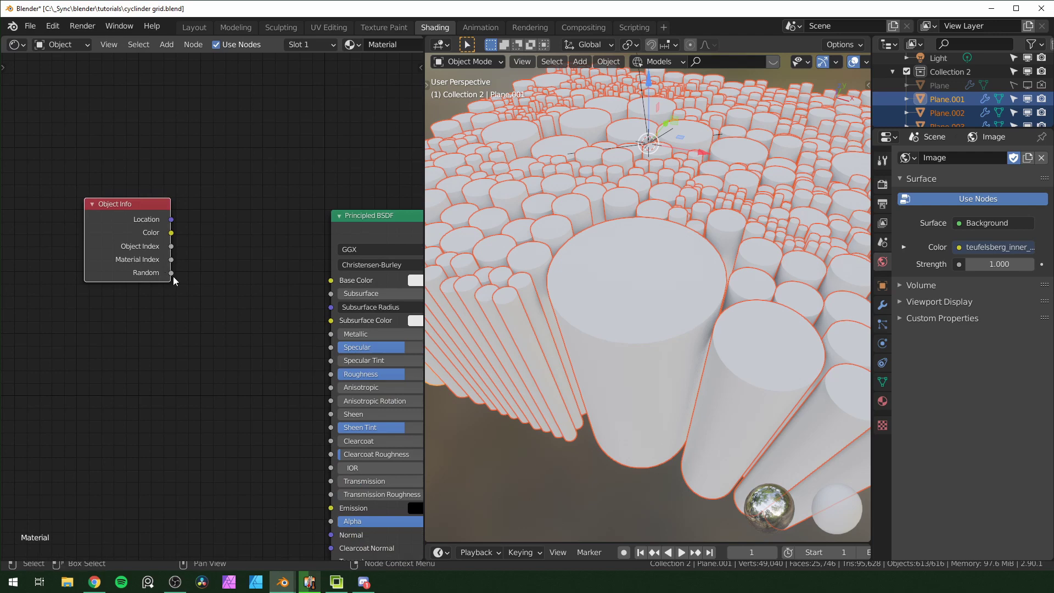
left_click_drag(171, 272, 331, 280)
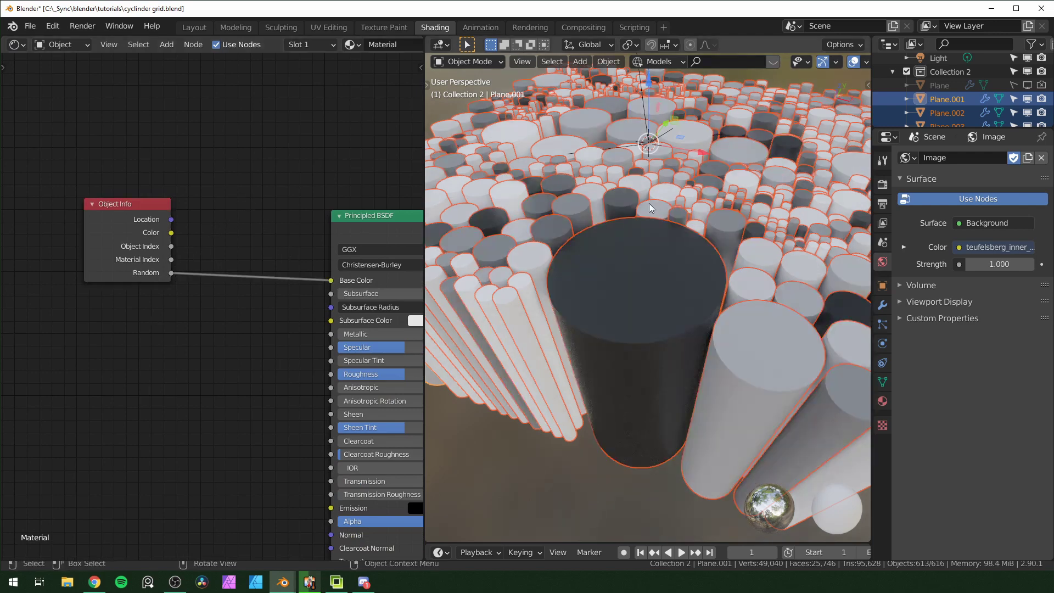
Step: Add a Math node and insert it on the link between Object Info's Random output and Base Color
middle_click_drag(285, 307, 359, 305)
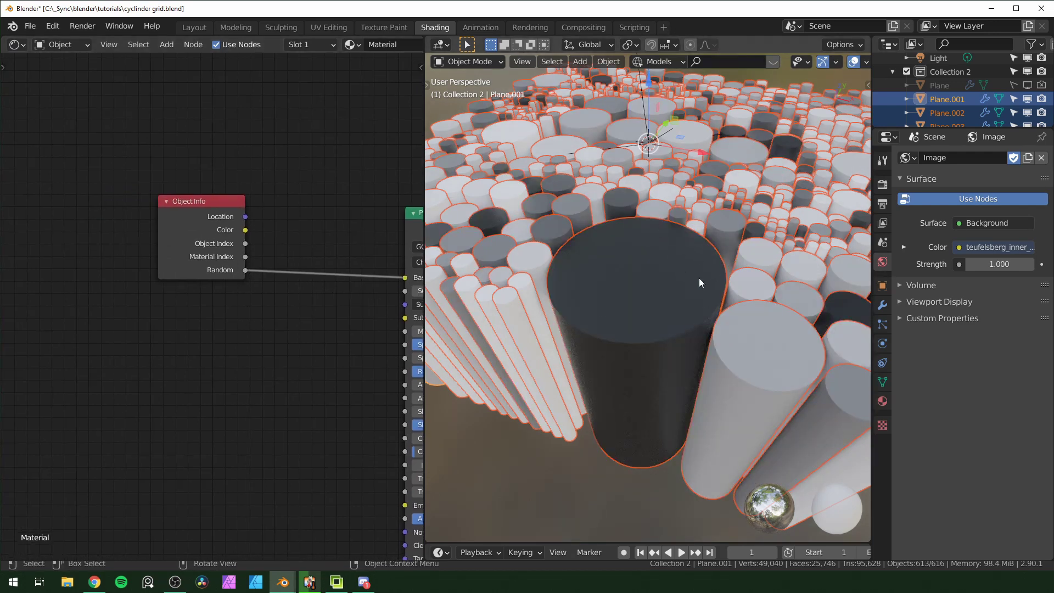
scroll(699, 276, "down", 5)
middle_click_drag(136, 347, 152, 317)
scroll(329, 324, "down", 3)
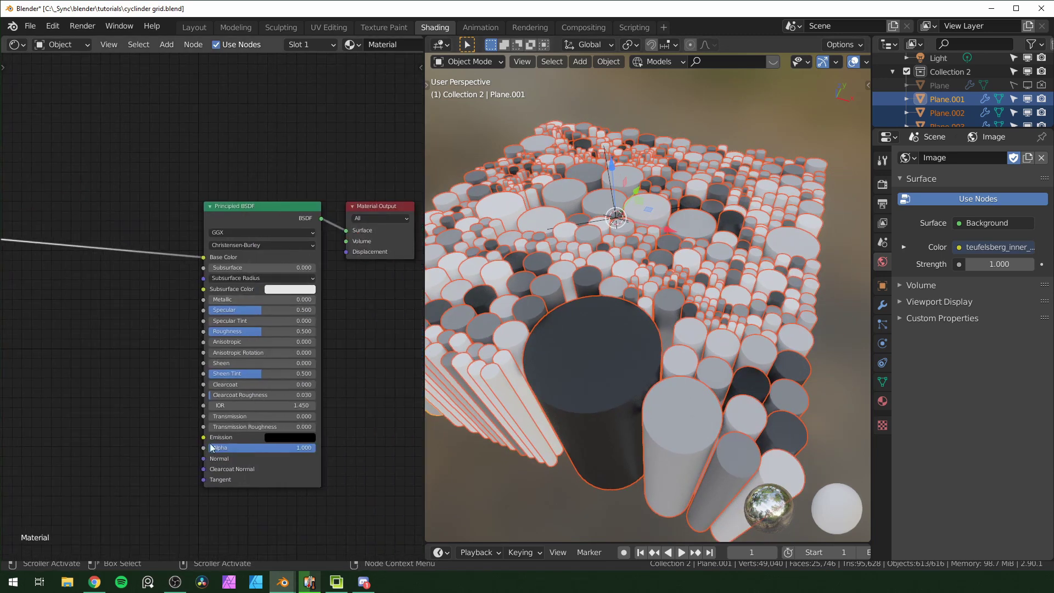
middle_click_drag(123, 399, 243, 421)
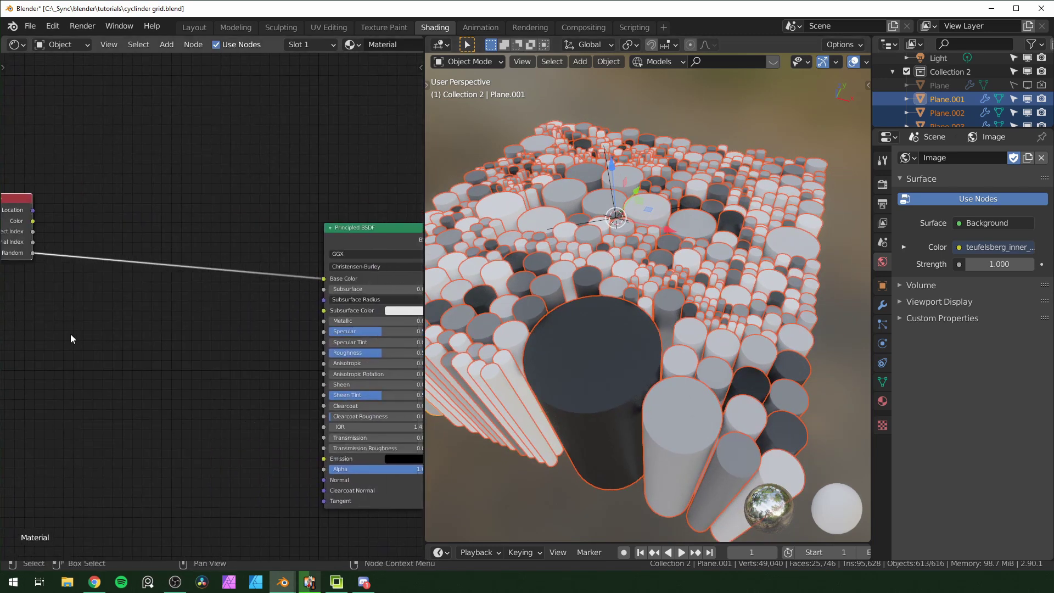
middle_click_drag(143, 333, 176, 338)
left_click(175, 338)
key("shift+a")
left_click(175, 338)
type("math")
key("Return")
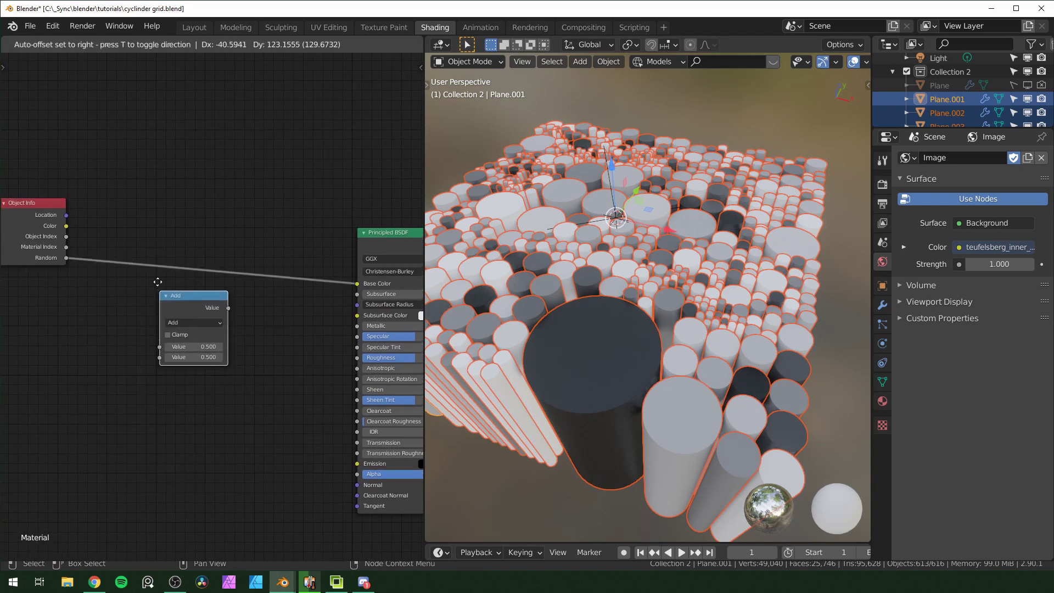
left_click(152, 251)
Step: Set the Math node to Greater Than with a 0.910 threshold, previewed through a Viewer, and connect it to Metallic instead of Base Color
left_click(197, 288)
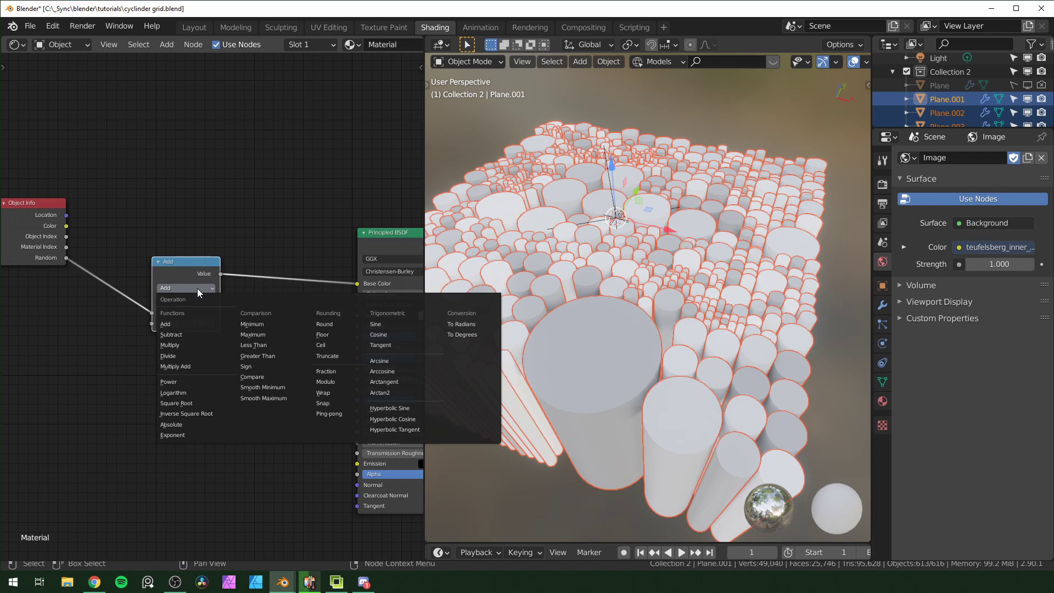
left_click(258, 356)
scroll(283, 324, "up", 1)
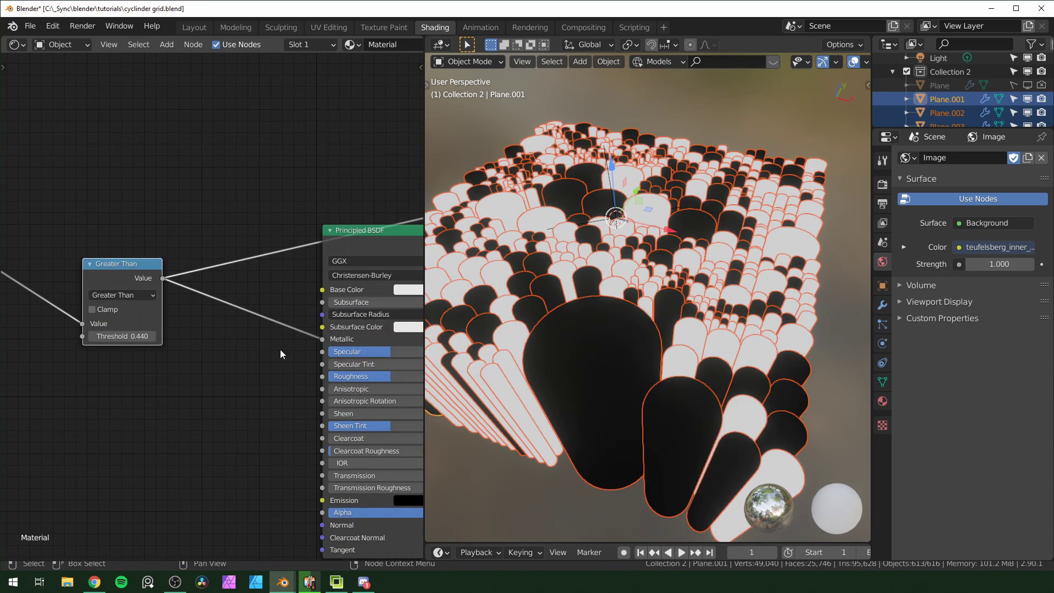
middle_click_drag(167, 280, 181, 282)
mouse_move(149, 338)
left_mouse_down("shift")
mouse_move(204, 339)
mouse_move(94, 338)
mouse_move(181, 337)
mouse_move(164, 337)
left_mouse_up("shift")
Step: Restore the Principled BSDF as the Surface input of the Material Output, replacing the Viewer preview
middle_click_drag(351, 336, 164, 330)
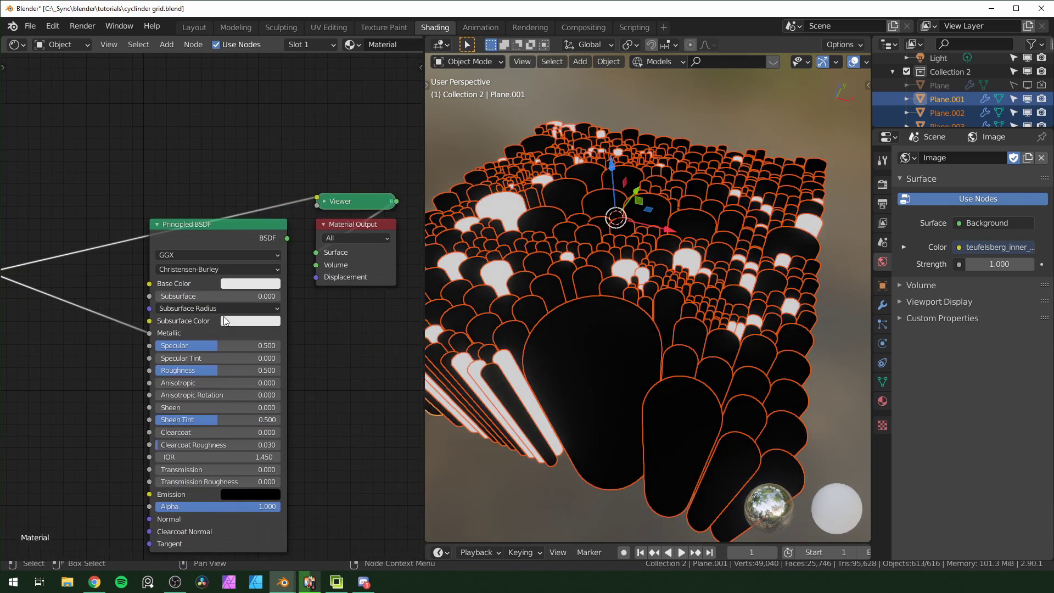
middle_click_drag(209, 254, 277, 242)
left_click(301, 221, "ctrl+shift")
middle_click_drag(144, 282, 243, 281)
Step: Look through the camera and set the Greater Than node's threshold to 0.780
scroll(244, 281, "up", 1)
key("KP_0")
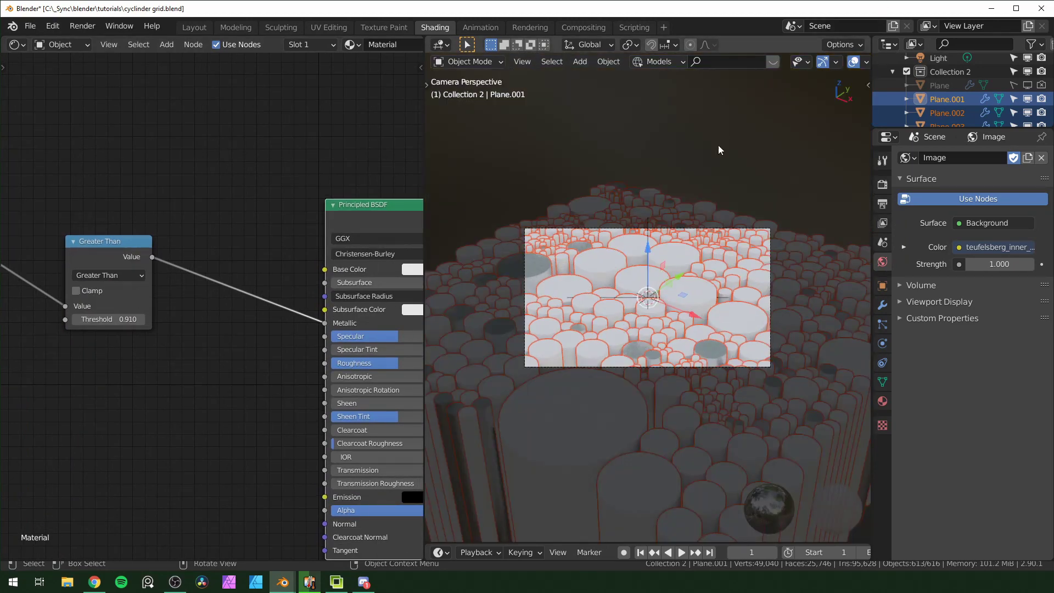
scroll(648, 205, "down", 1)
mouse_move(126, 319)
left_mouse_down()
mouse_move(88, 319)
mouse_move(140, 319)
mouse_move(121, 319)
left_mouse_up()
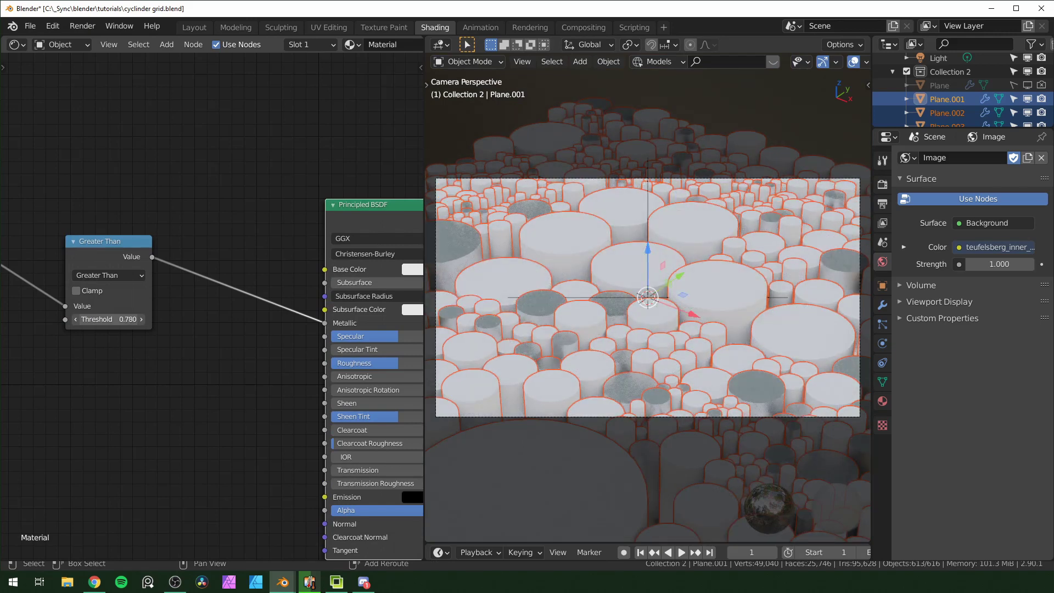
Step: Duplicate the Greater Than node below the original and feed Object Info's Random output into its Value input
scroll(153, 305, "down", 3)
middle_click_drag(75, 402, 175, 368)
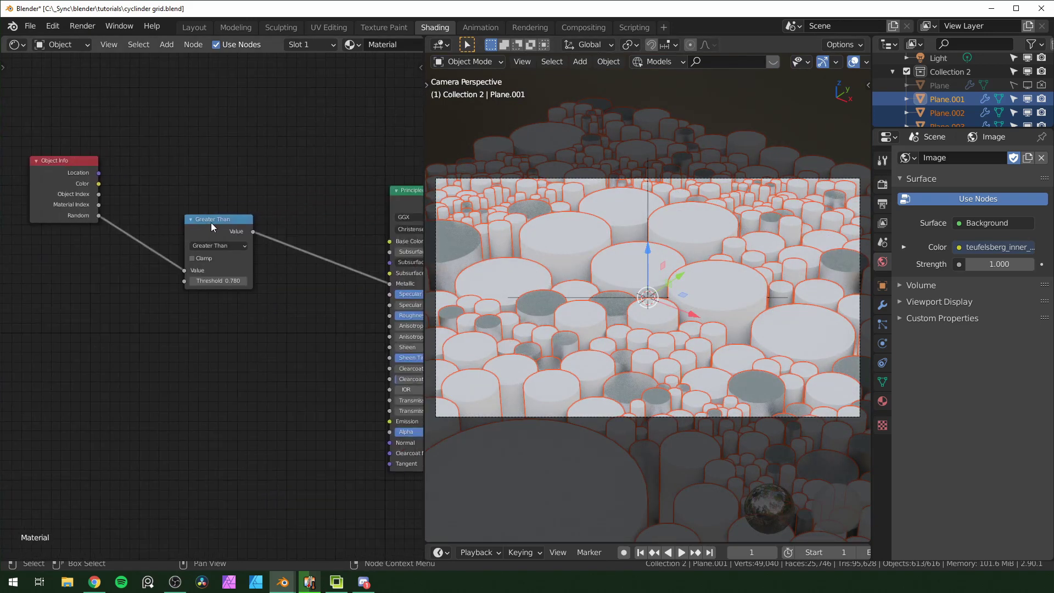
key("shift+d")
left_click(220, 334)
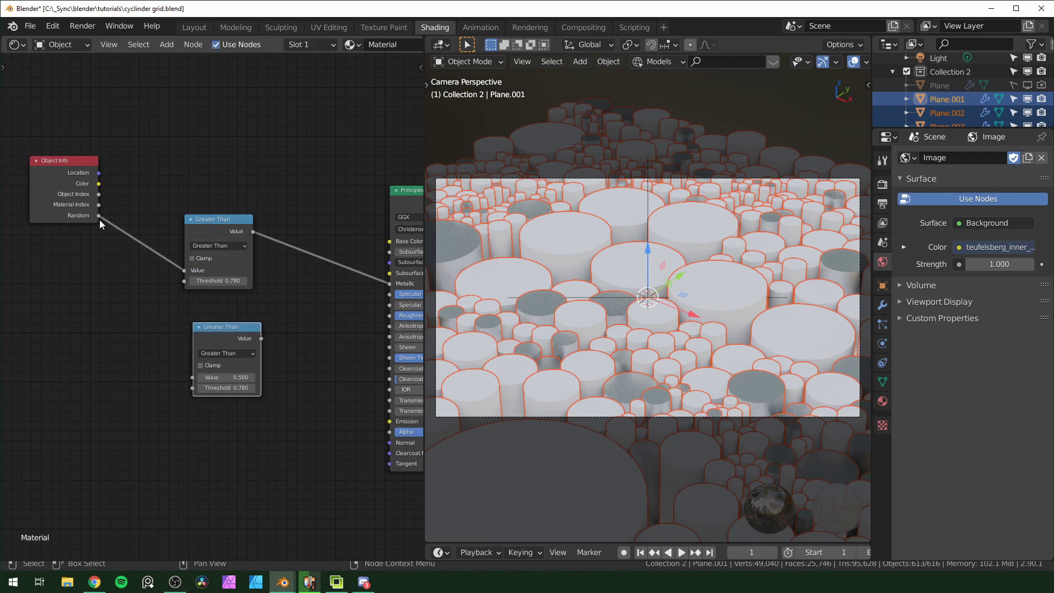
left_click_drag(99, 215, 192, 377)
middle_click_drag(211, 252, 118, 245)
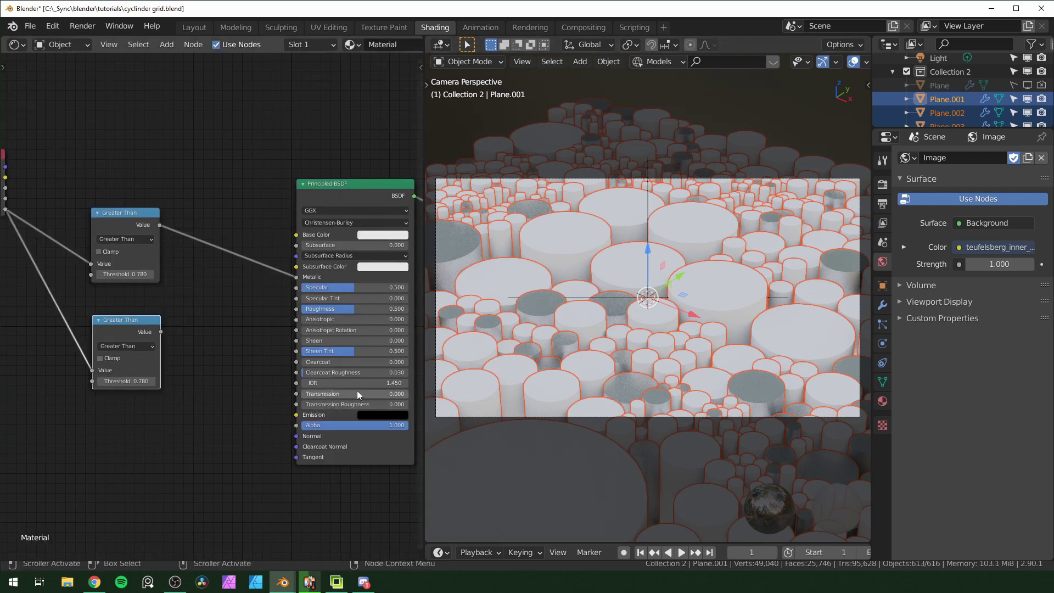
Step: Connect the duplicated Greater Than node to the Principled BSDF's Transmission and set its threshold to 0.570
left_click_drag(161, 331, 272, 315)
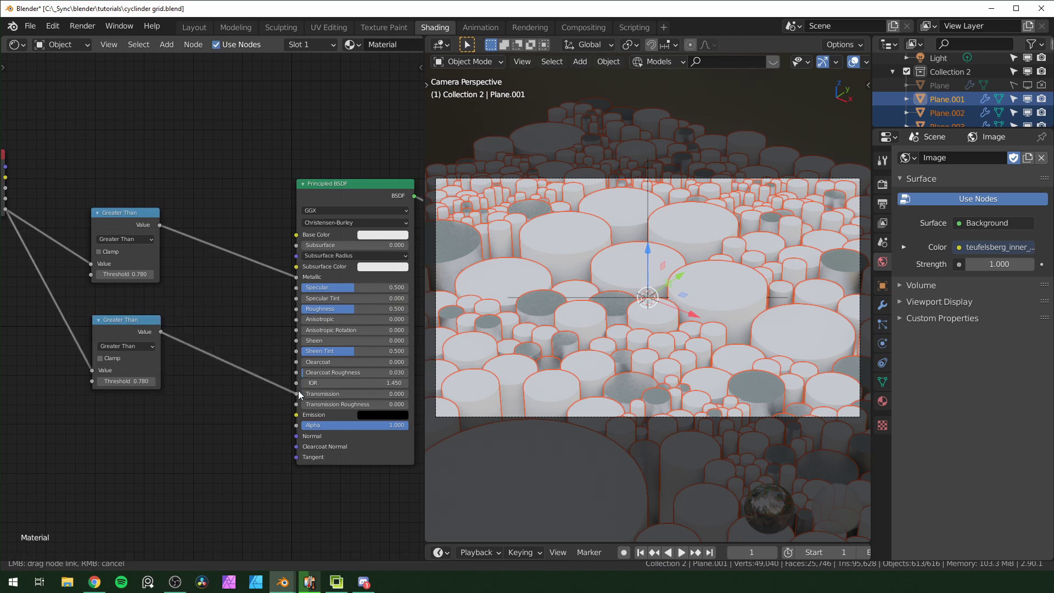
left_click_drag(298, 393, 297, 393)
scroll(262, 371, "up", 2)
left_click_drag(93, 409, 70, 408)
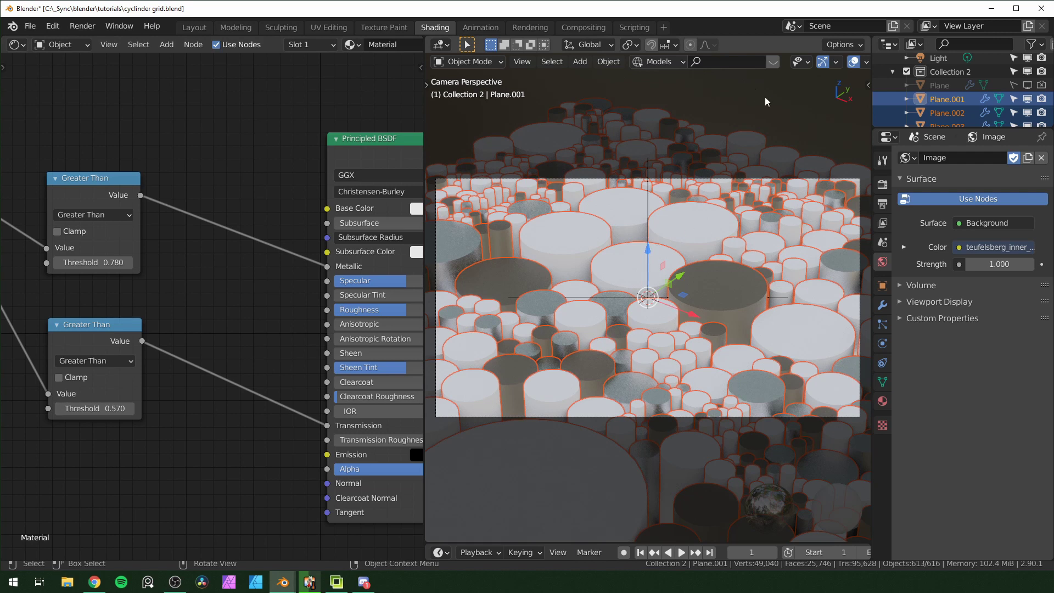
Step: Make the large cylinder Plane.053 active, select all objects in Collection 2, and collapse the Weld modifier settings
left_click(882, 307)
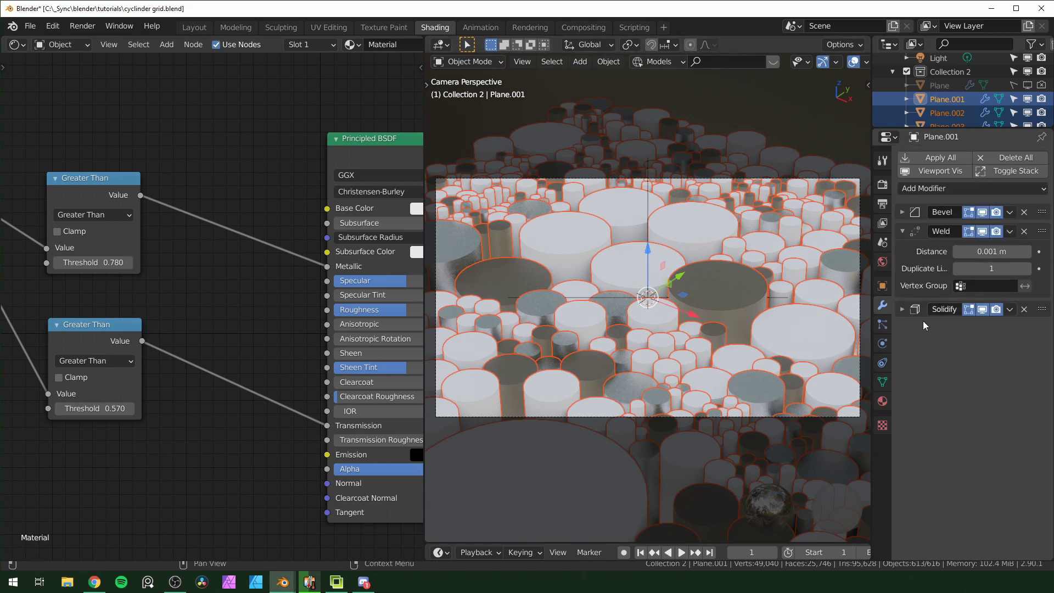
left_click(725, 302)
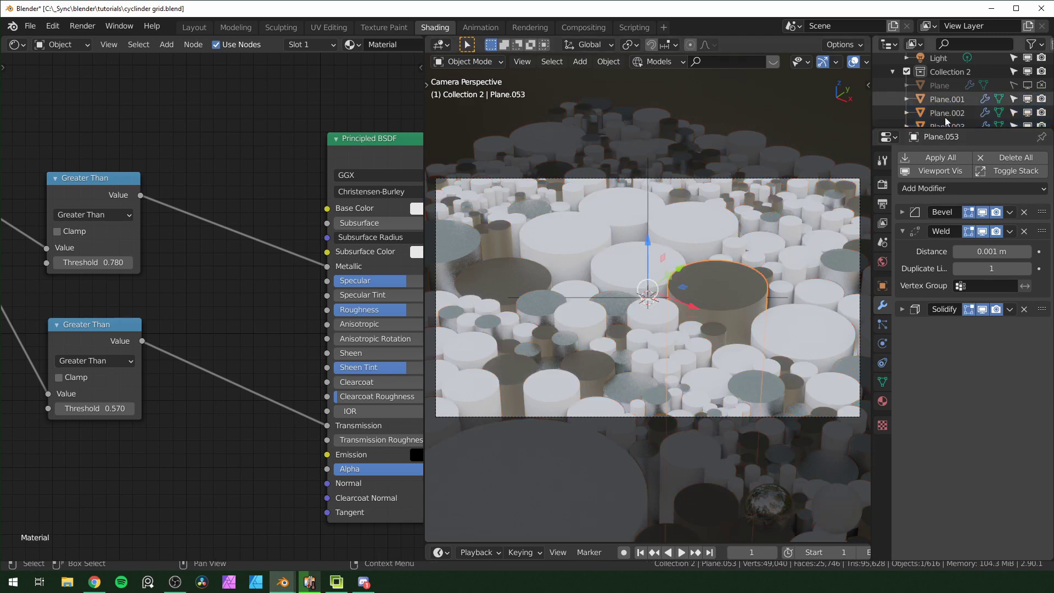
right_click(946, 72)
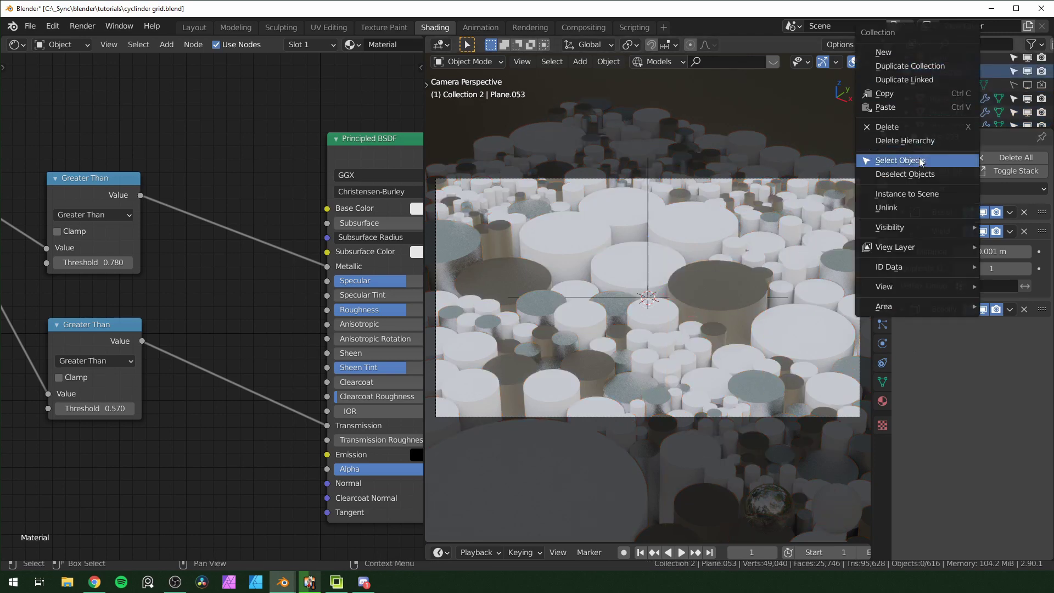
key("Escape")
right_click(956, 75)
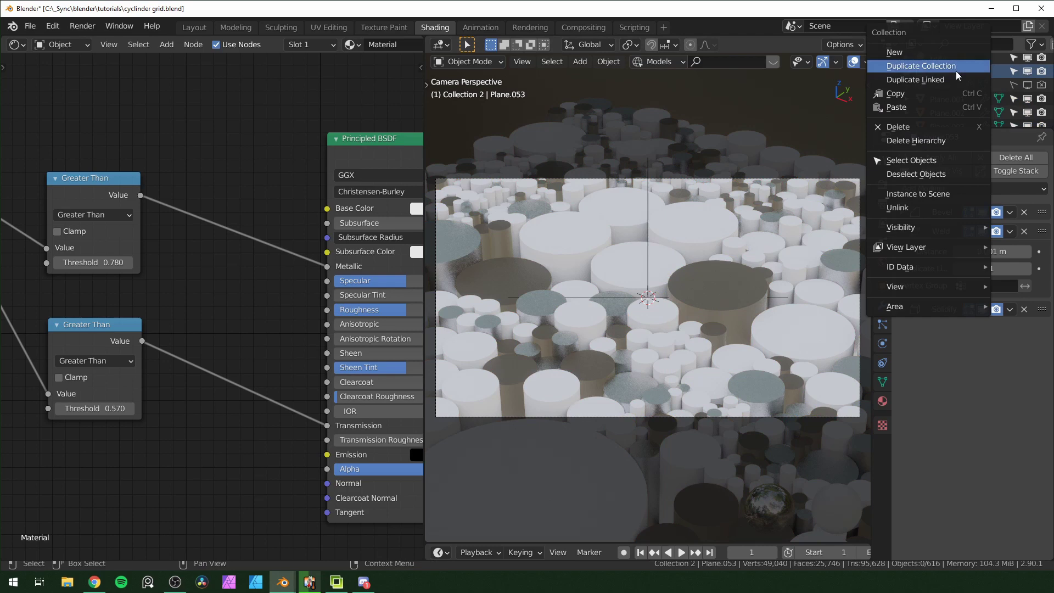
left_click(941, 160)
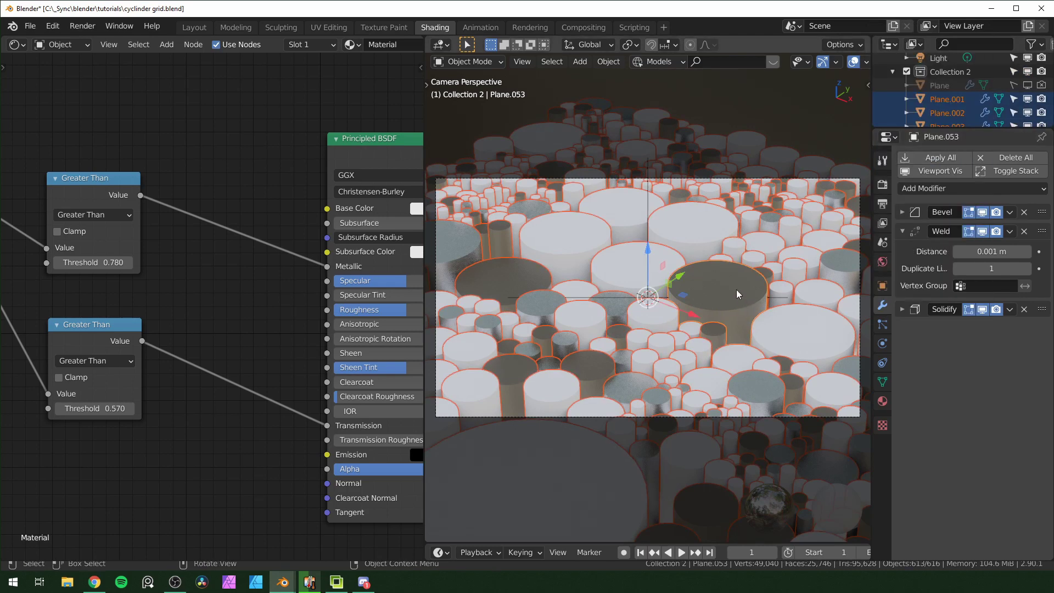
left_click(901, 232)
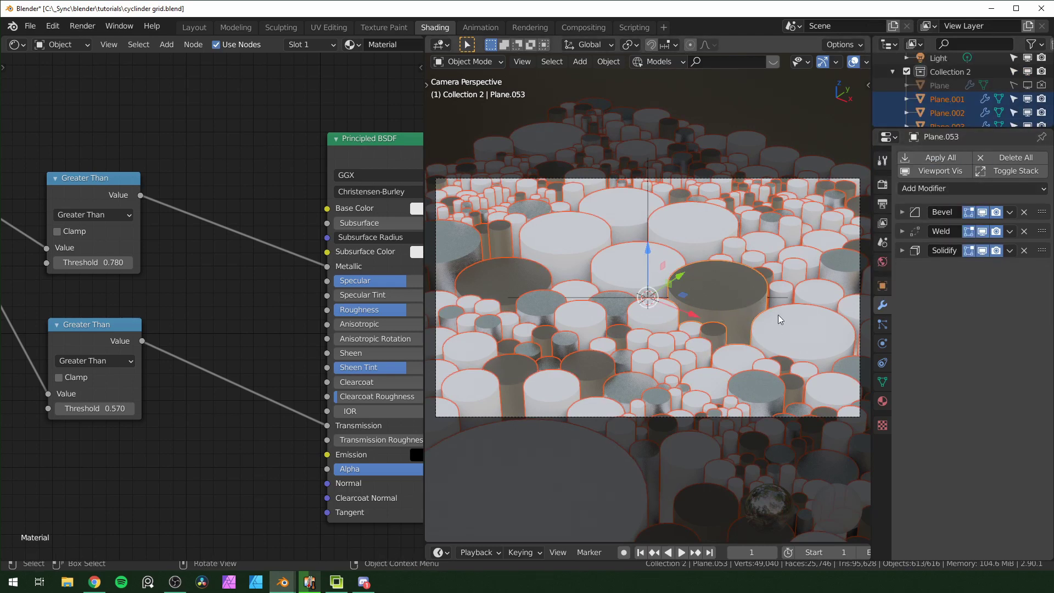
Step: Add a second Solidify modifier with 0.009 m thickness to Plane.053 in solid shading, and link its modifiers to all selected cylinders
scroll(827, 68, "down", 5)
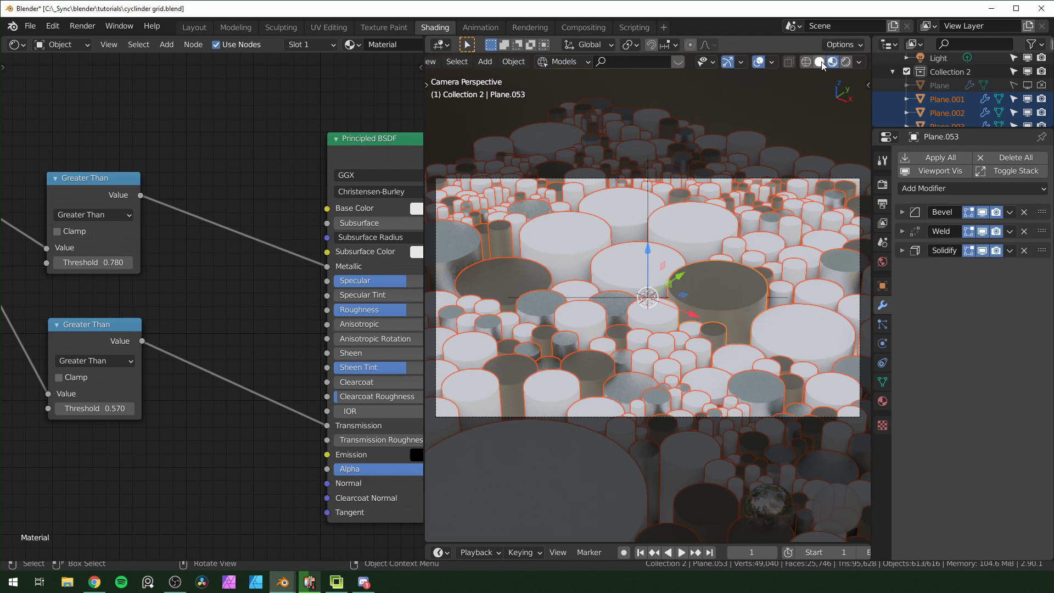
left_click(819, 61)
left_click(967, 188)
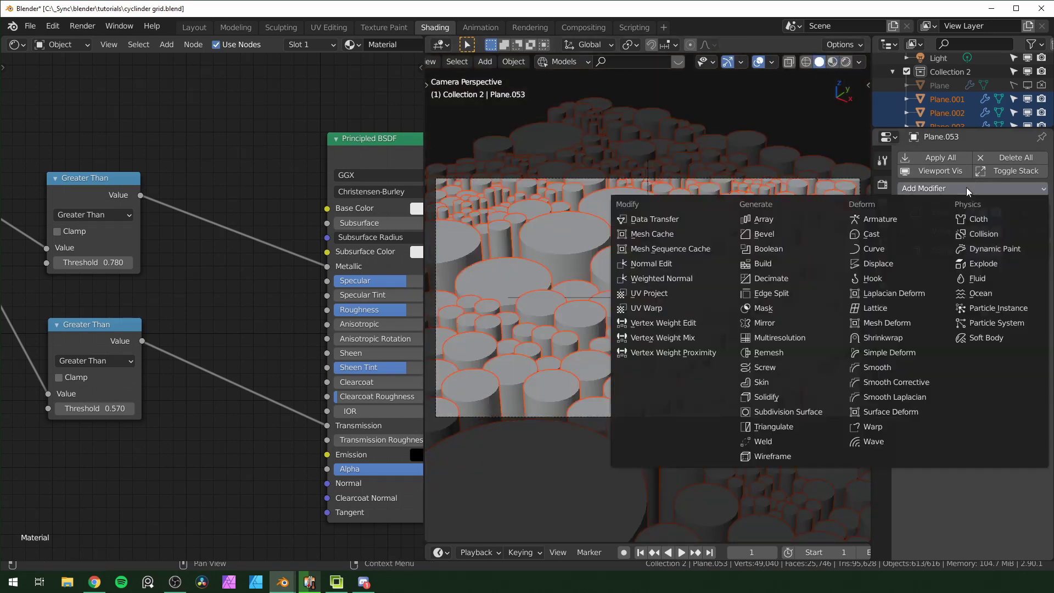
left_click(768, 399)
key("alt+z")
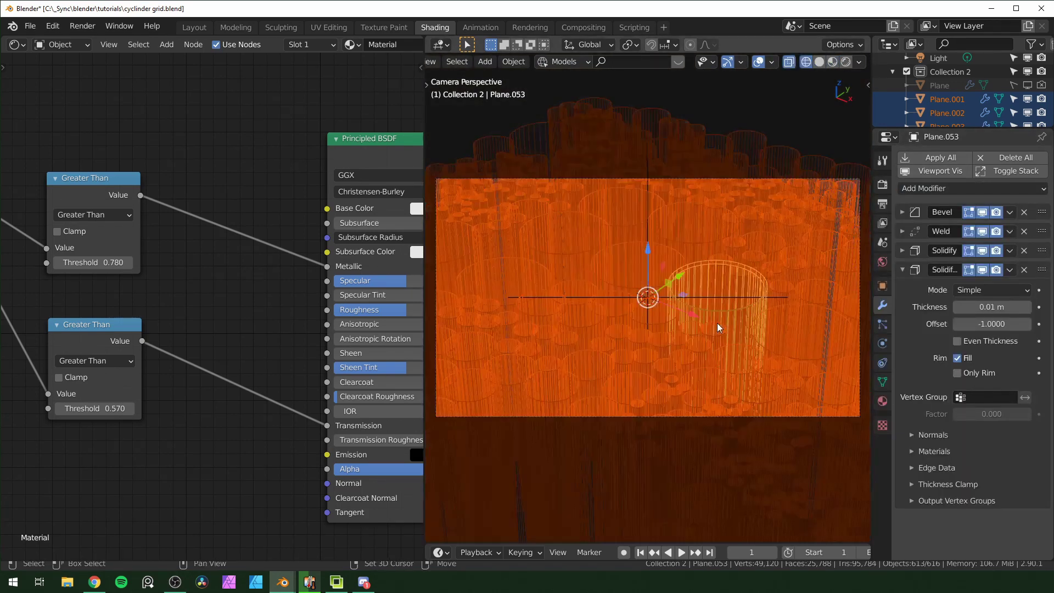
key("alt+z")
key("alt+z")
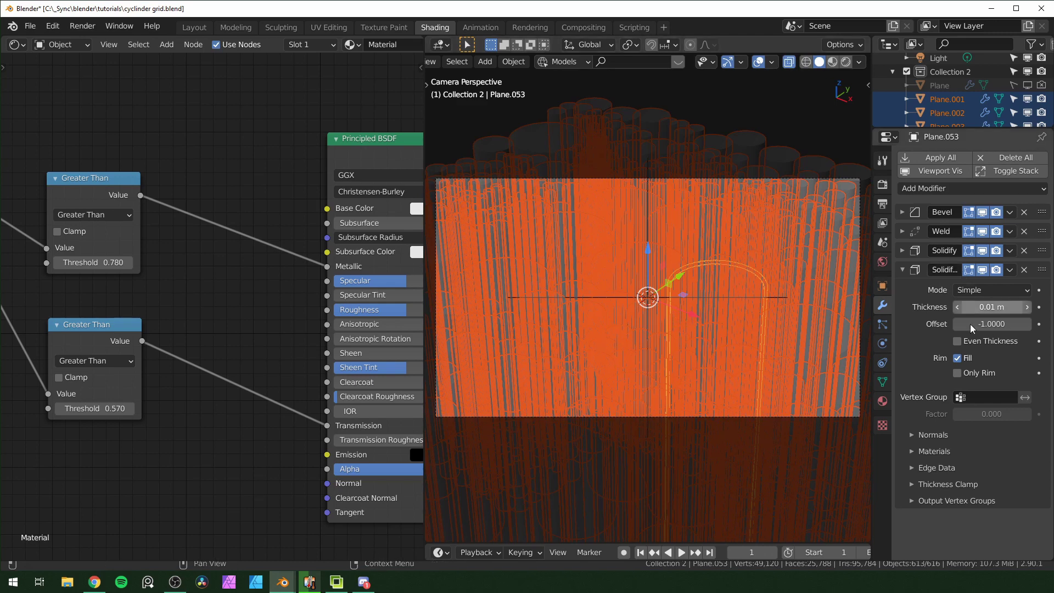
mouse_move(991, 307)
left_mouse_down()
mouse_move(981, 307)
mouse_move(1004, 307)
left_mouse_up()
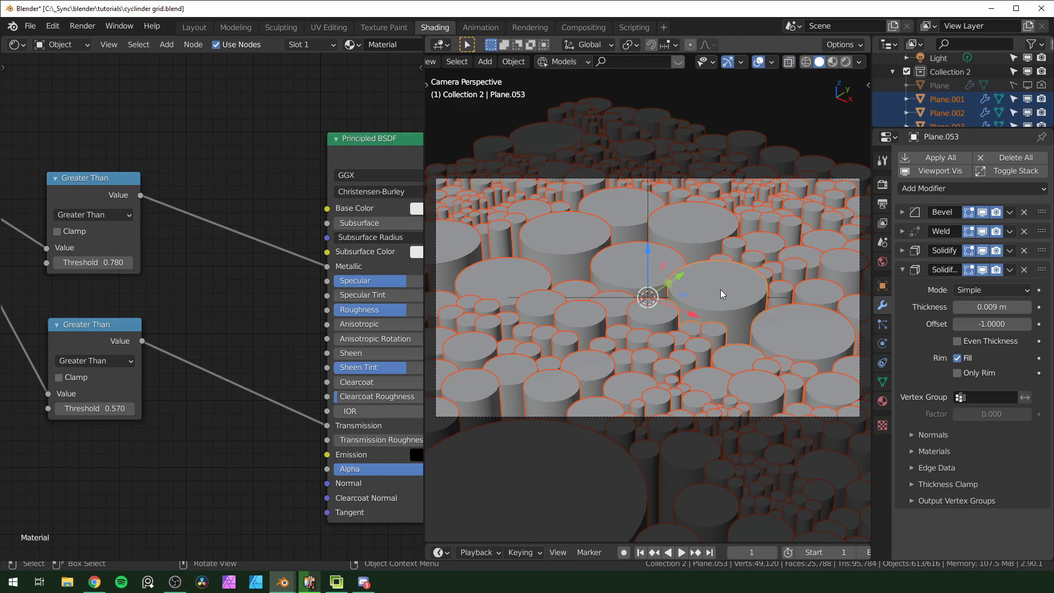
key("ctrl+l")
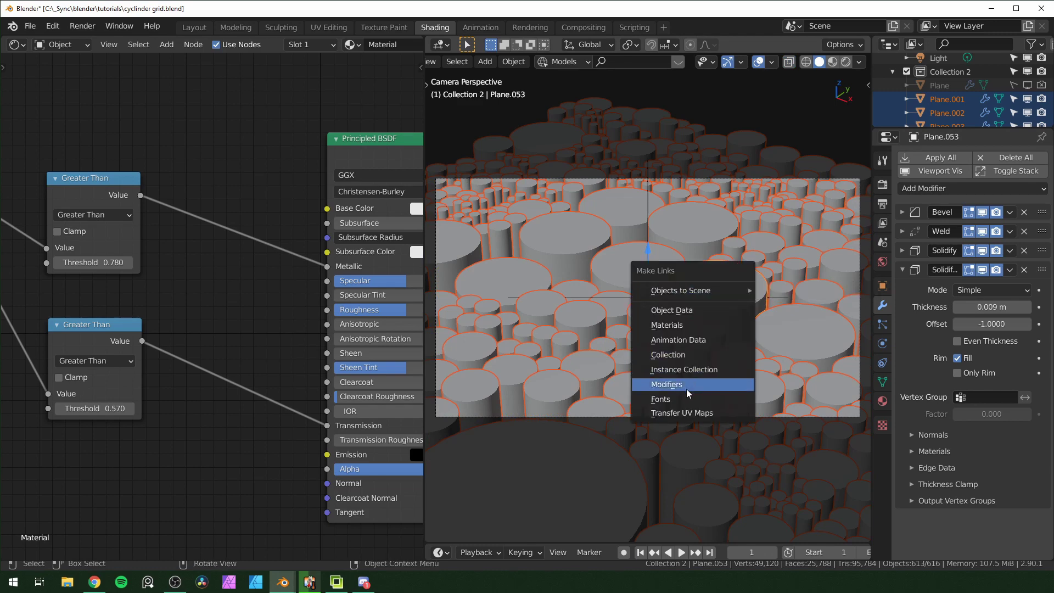
left_click(686, 387)
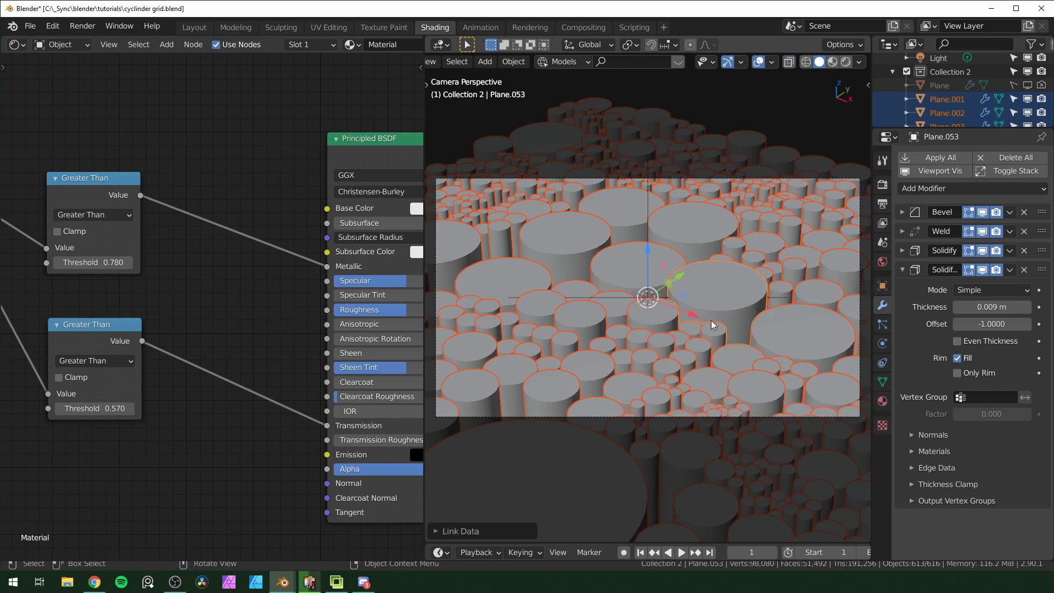
Step: Switch the viewport to rendered shading, save the file, and set the render engine to Cycles
left_click(845, 62)
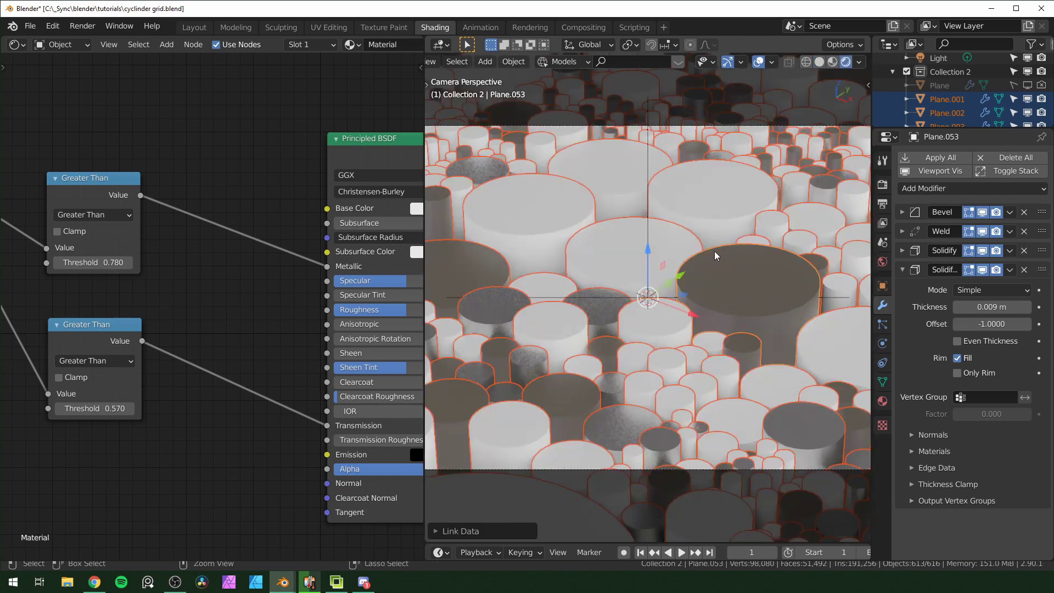
key("ctrl+s")
left_click(881, 184)
left_click(974, 158)
left_click(983, 204)
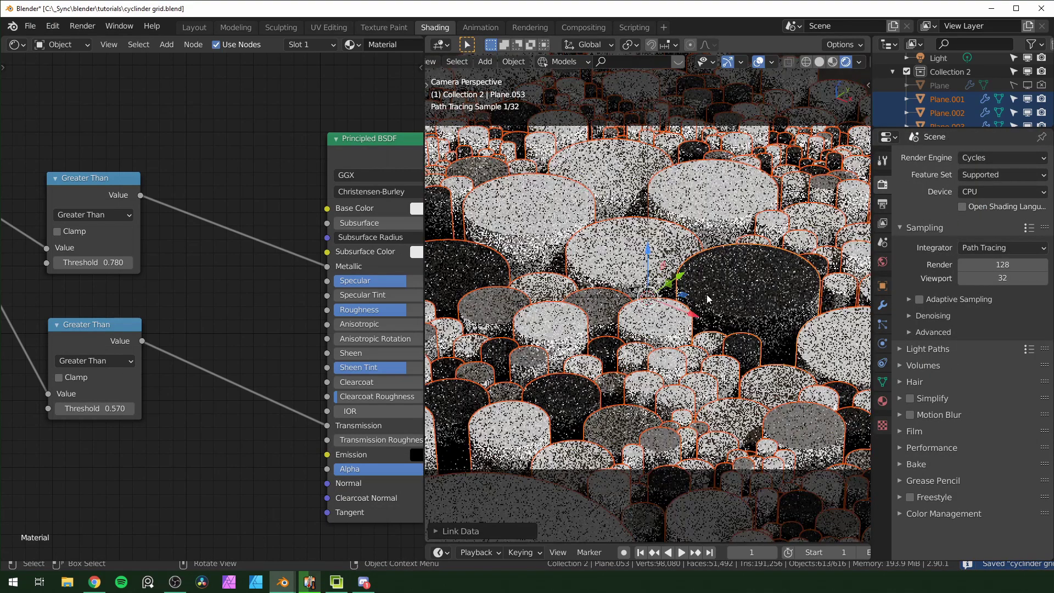
Step: Set the Principled BSDF's Roughness to 0.155
middle_click_drag(223, 403, 89, 400)
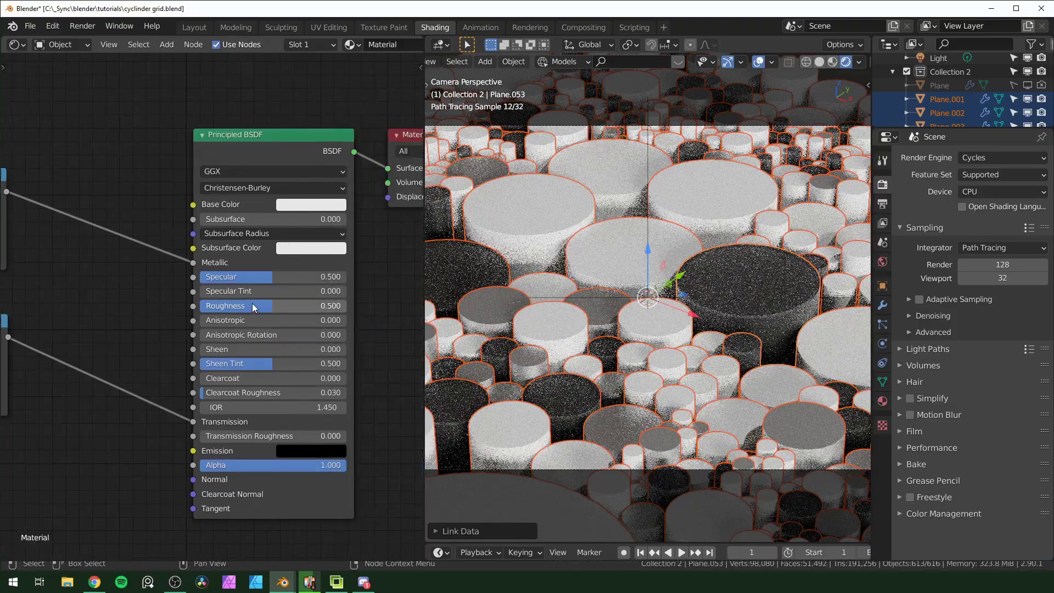
left_click_drag(272, 306, 222, 305)
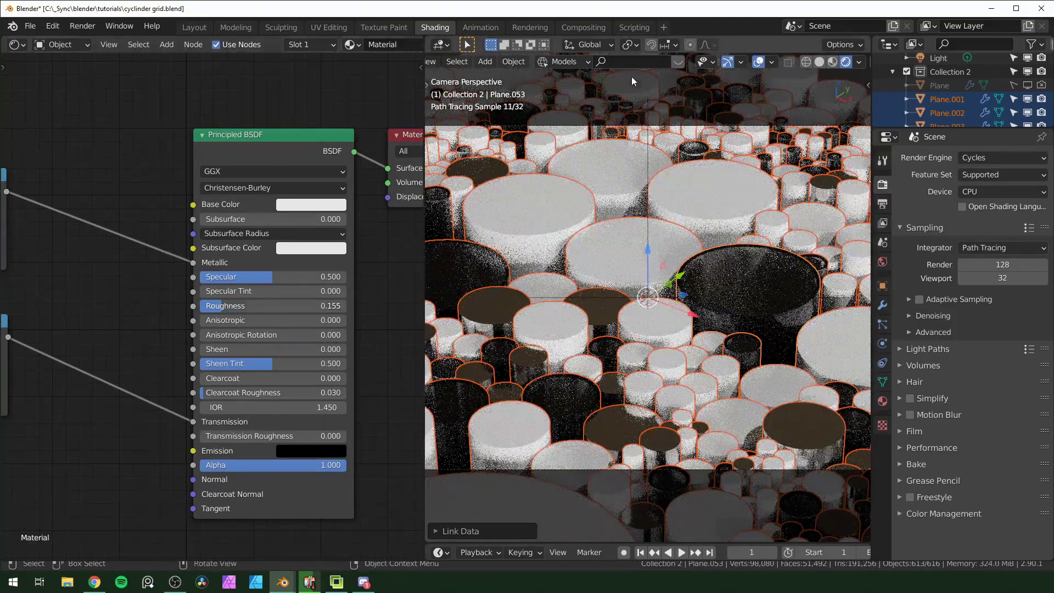
Step: Hide the viewport overlays and gizmos, and compare the camera view in material preview and rendered shading
left_click(757, 61)
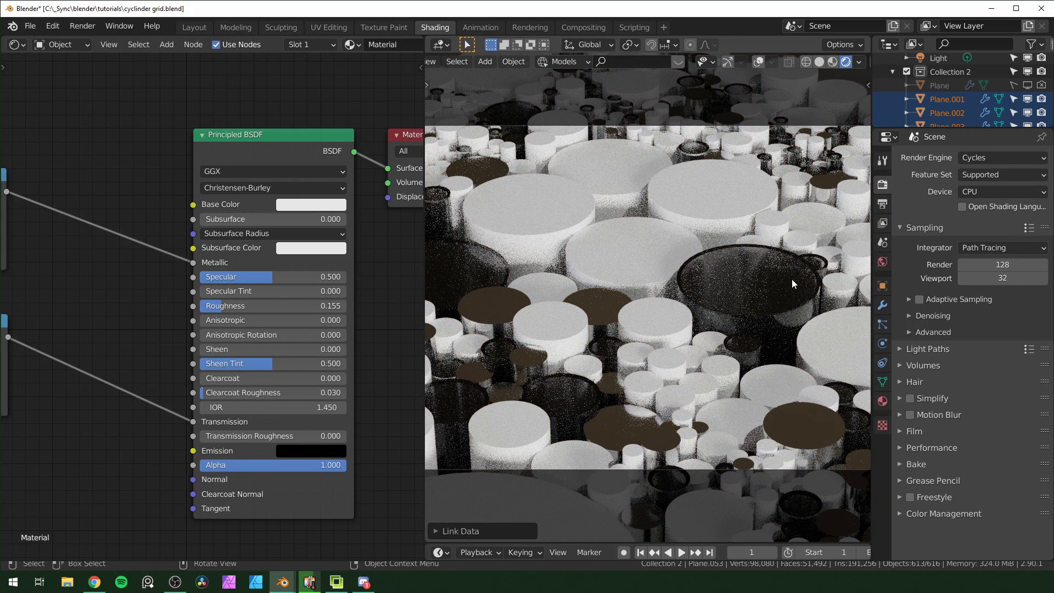
scroll(742, 324, "down", 2)
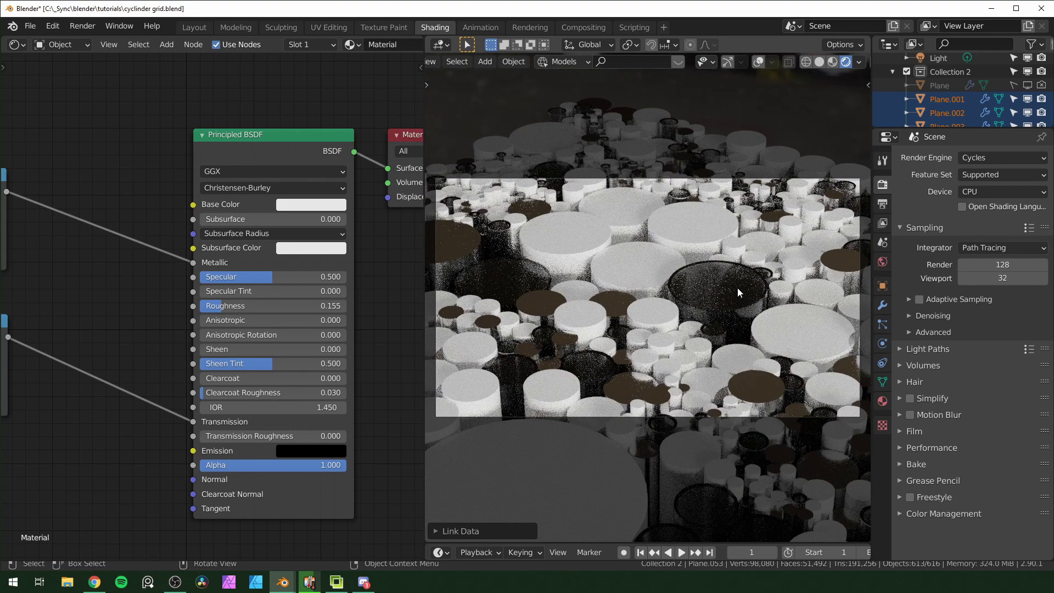
left_click(834, 61)
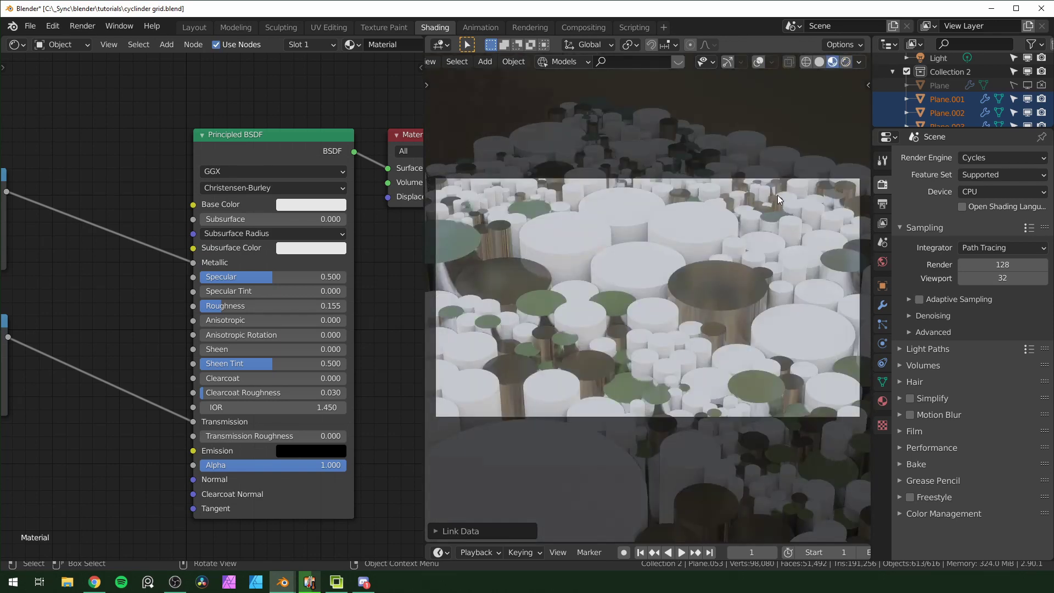
left_click(845, 62)
Step: Try a world background strength of 5, and settle on a strength of 3
left_click(882, 263)
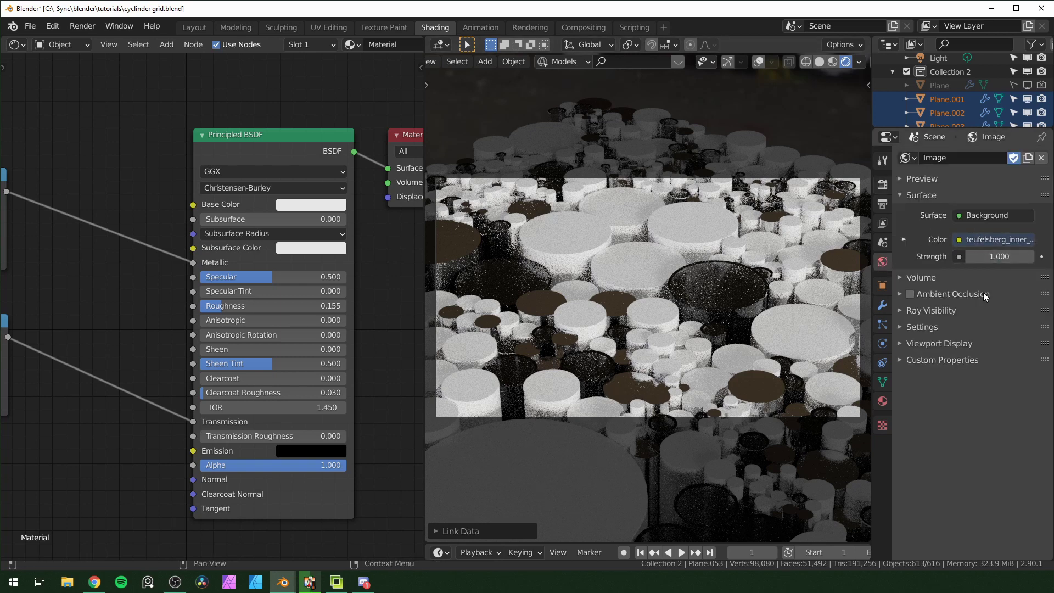
left_click(1000, 256)
type("5")
key("Return")
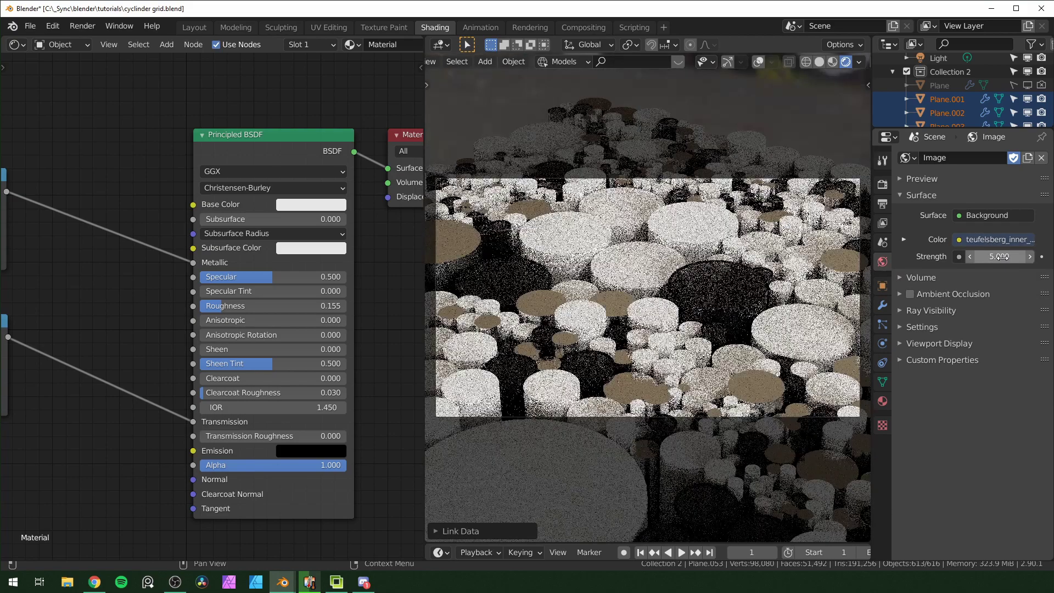
left_click(1001, 256)
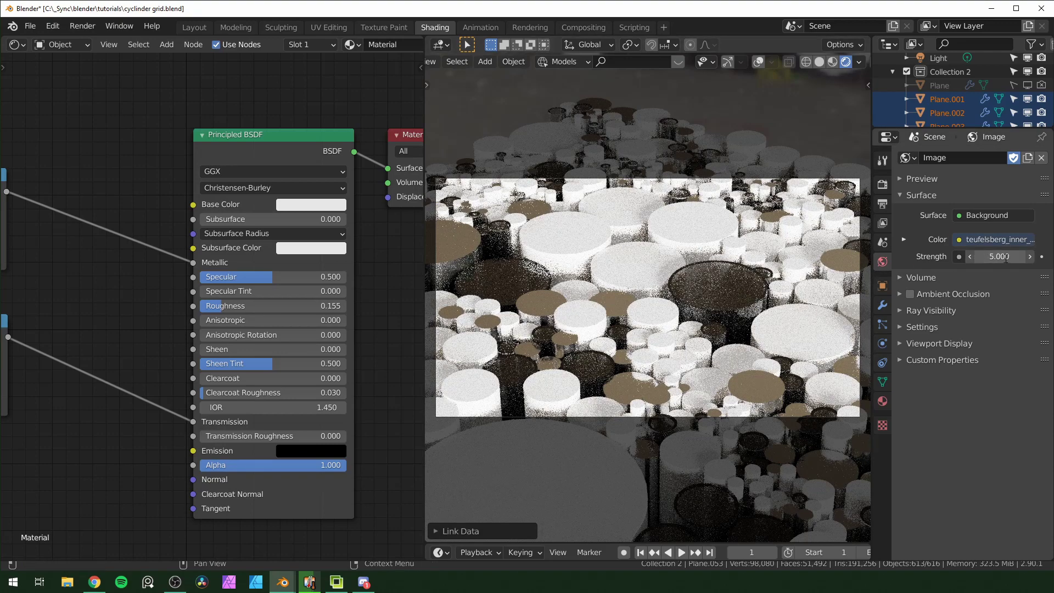
type("3")
key("Return")
Step: Spread out the material nodes by moving both Greater Than nodes lower and the Object Info node farther away from them
middle_click_drag(33, 326, 307, 354)
scroll(307, 353, "down", 5)
left_click_drag(168, 199, 289, 419)
key("g")
left_click(295, 500)
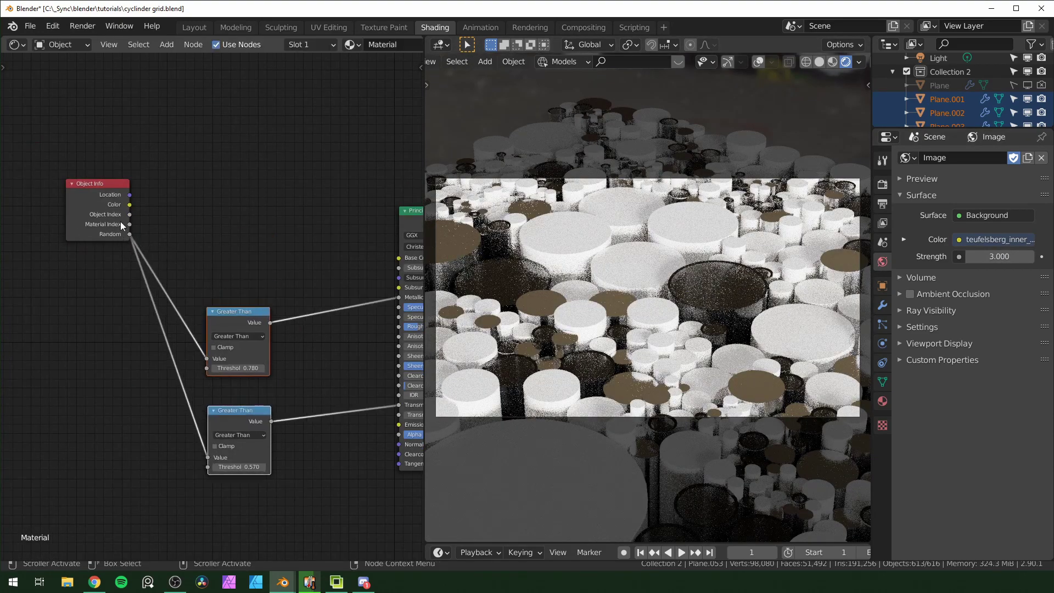
left_click_drag(119, 229, 61, 234)
Step: Add a ColorRamp node, feeding its Fac from Object Info's Random output and connecting its Color to the Principled BSDF's Base Color
key("shift+a")
type("color")
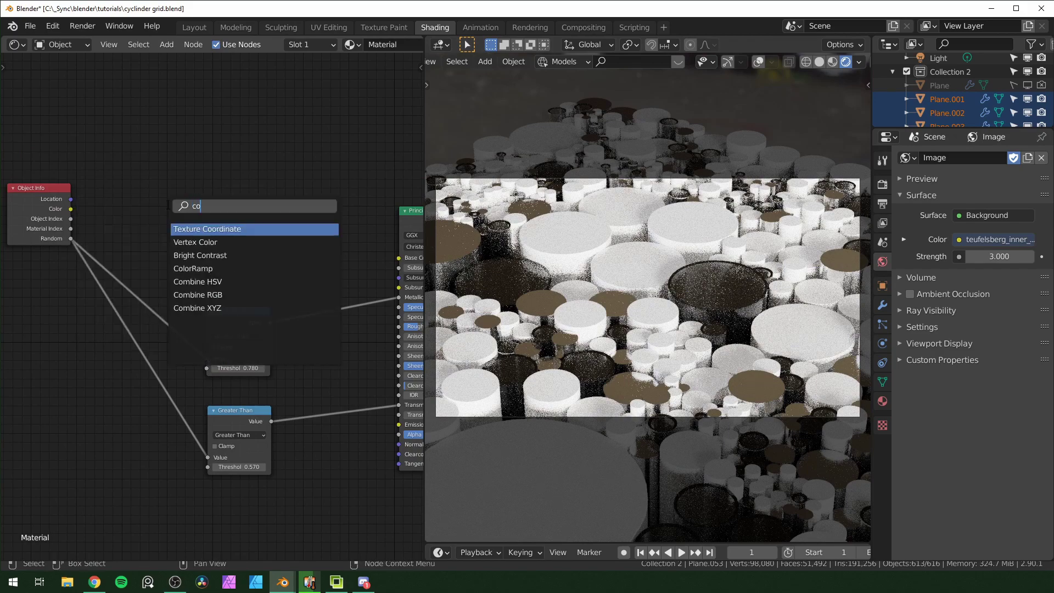
key("Down")
key("Return")
left_click(206, 185)
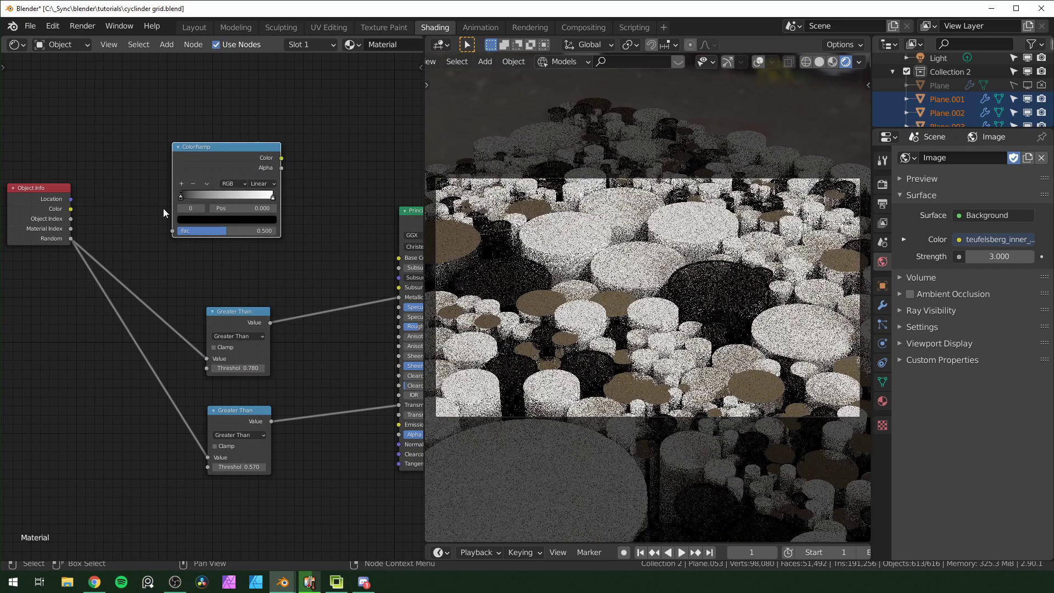
left_click_drag(71, 238, 172, 230)
scroll(172, 232, "right", 5, "ctrl")
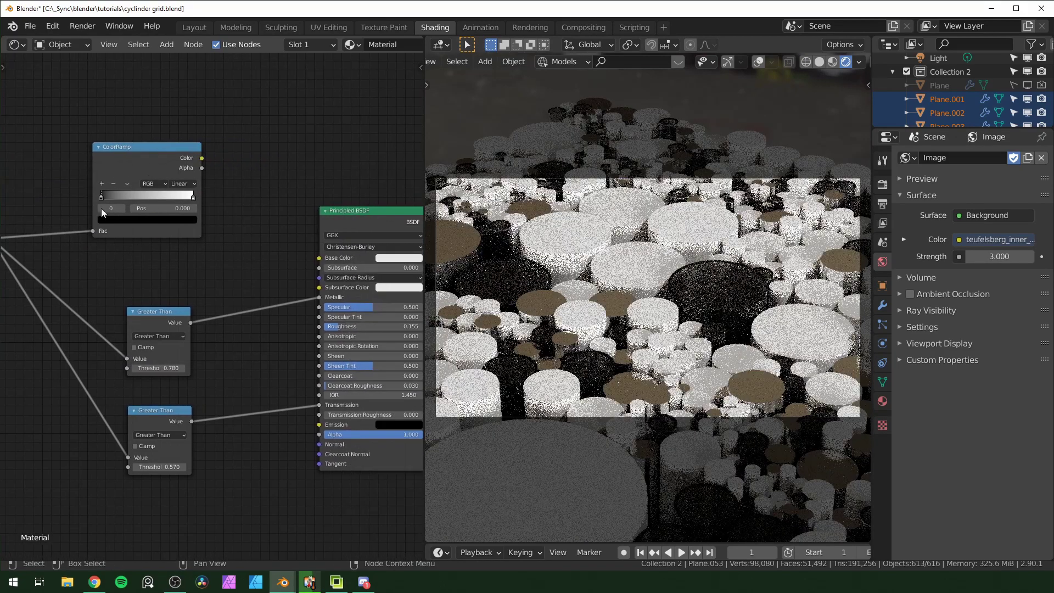
left_click_drag(202, 159, 319, 258)
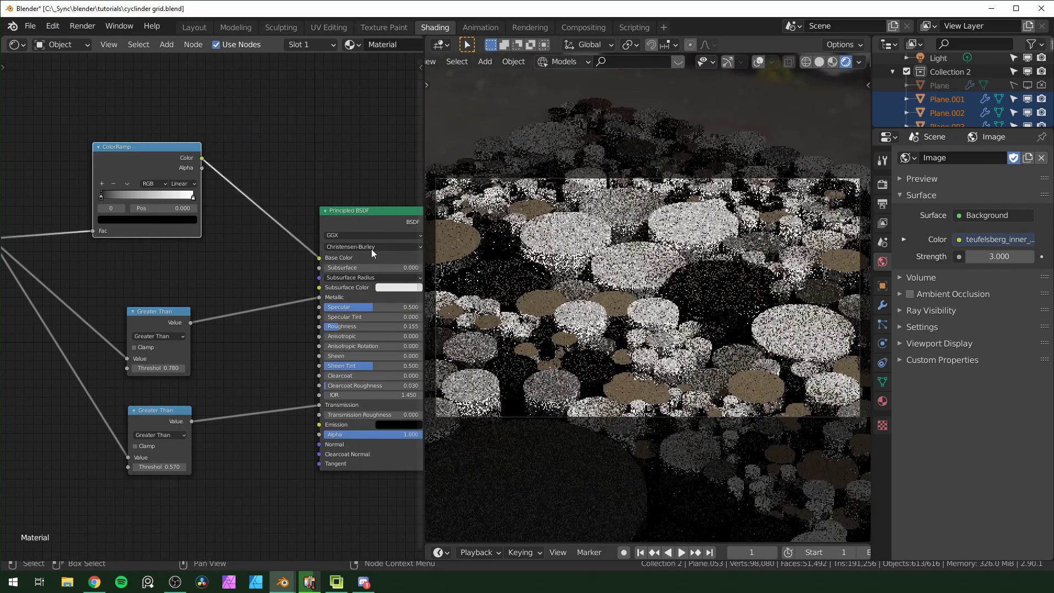
Step: Colour the ColorRamp's first stop red and its last stop blue with hue 0.607 and full saturation and value
scroll(110, 206, "up", 2)
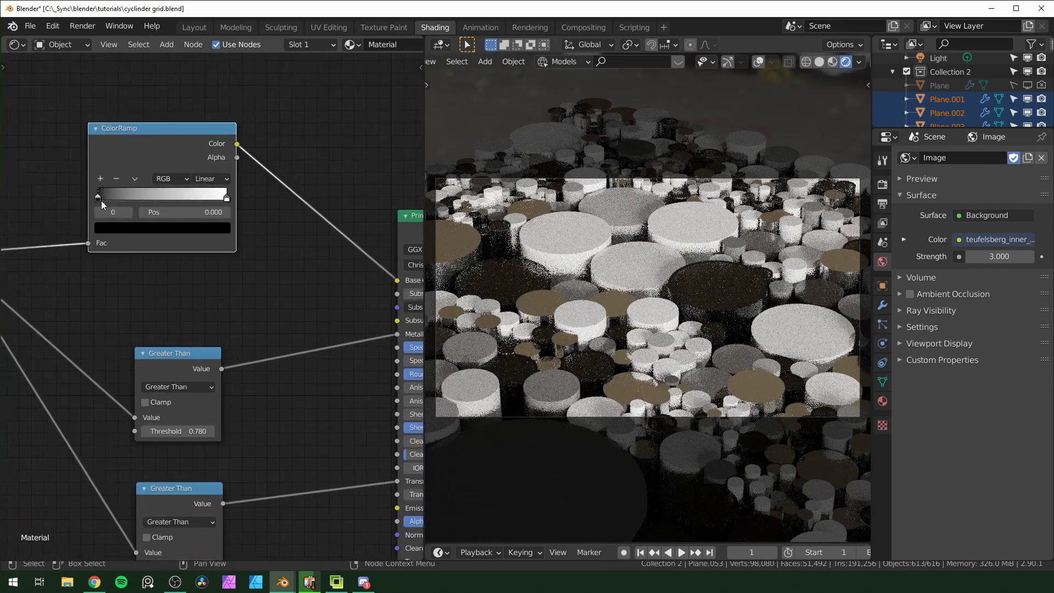
left_click(129, 228)
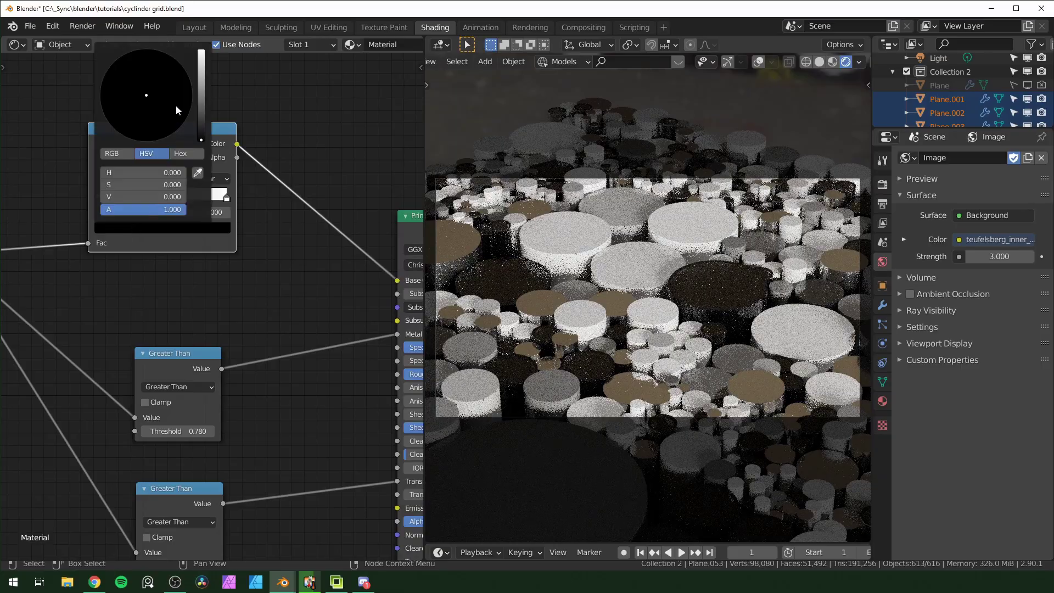
left_click_drag(207, 113, 201, 51)
mouse_move(170, 84)
left_mouse_down()
mouse_move(144, 143)
mouse_move(171, 65)
left_mouse_up()
left_click(223, 200)
left_click(145, 227)
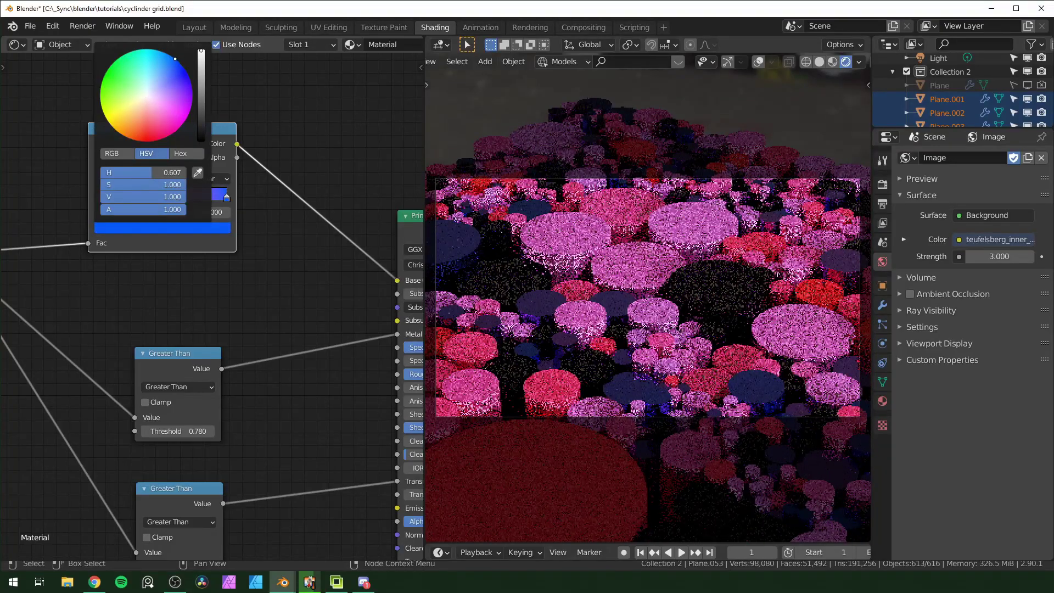
left_click_drag(228, 199, 240, 199)
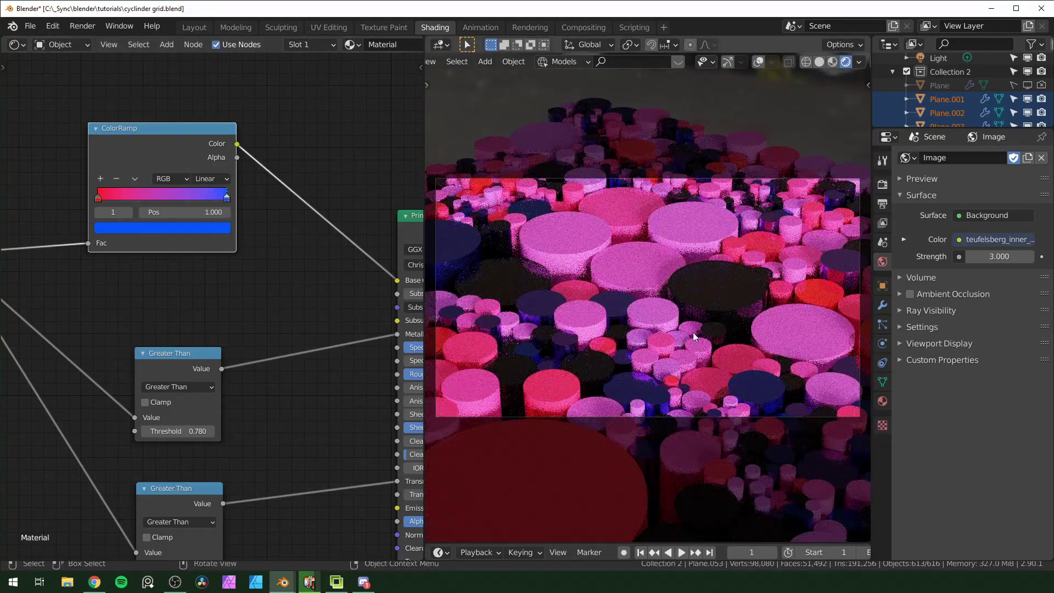
Step: Rearrange the ColorRamp into three stops: blue at the start, red at position 0.243, and white near the middle
left_click_drag(228, 199, 168, 199)
left_click(100, 178)
left_click(192, 228)
left_click_drag(138, 198, 122, 198)
mouse_move(96, 198)
left_mouse_down()
mouse_move(111, 201)
mouse_move(97, 199)
left_mouse_up()
key("ctrl+z")
left_click_drag(97, 198, 161, 199)
left_click_drag(133, 198, 129, 199)
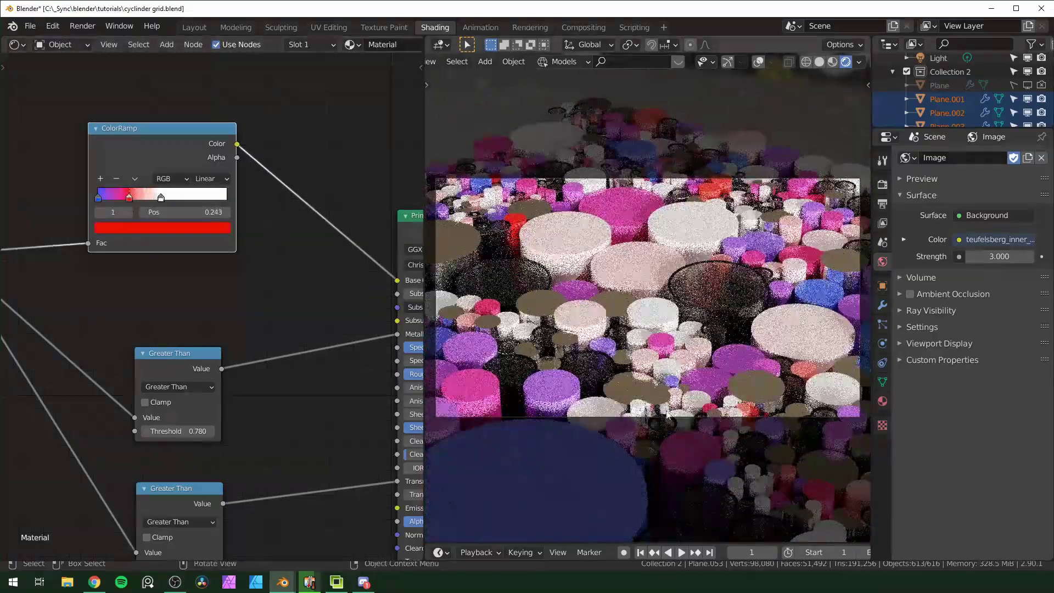
Step: Set the Principled BSDF's Roughness to 0.2
middle_click_drag(353, 396, 109, 374)
mouse_move(189, 357)
left_mouse_down()
mouse_move(301, 356)
mouse_move(179, 353)
left_mouse_up()
left_click(176, 352)
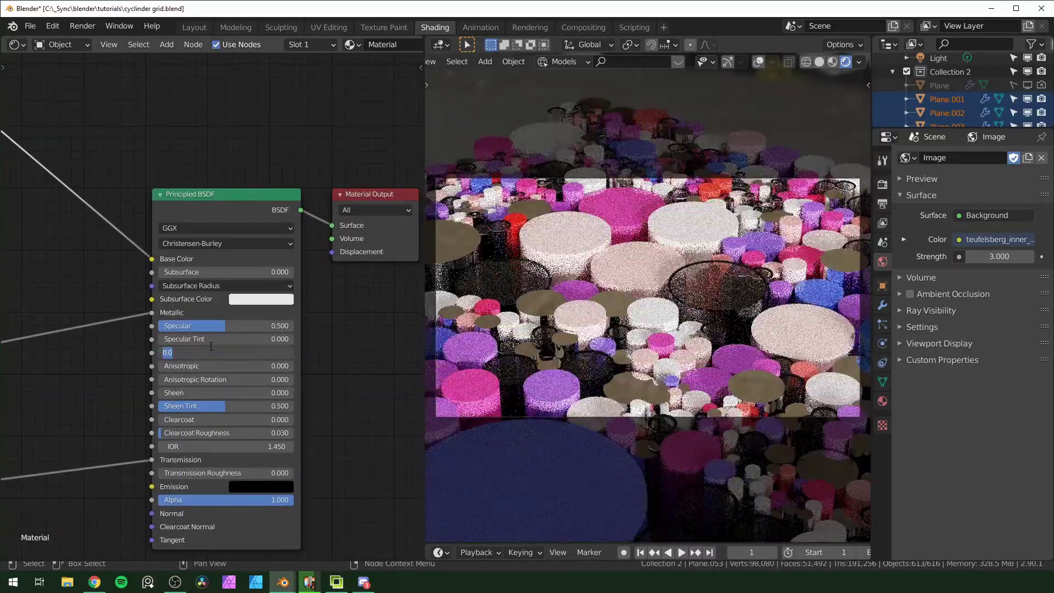
type(".2")
key("Return")
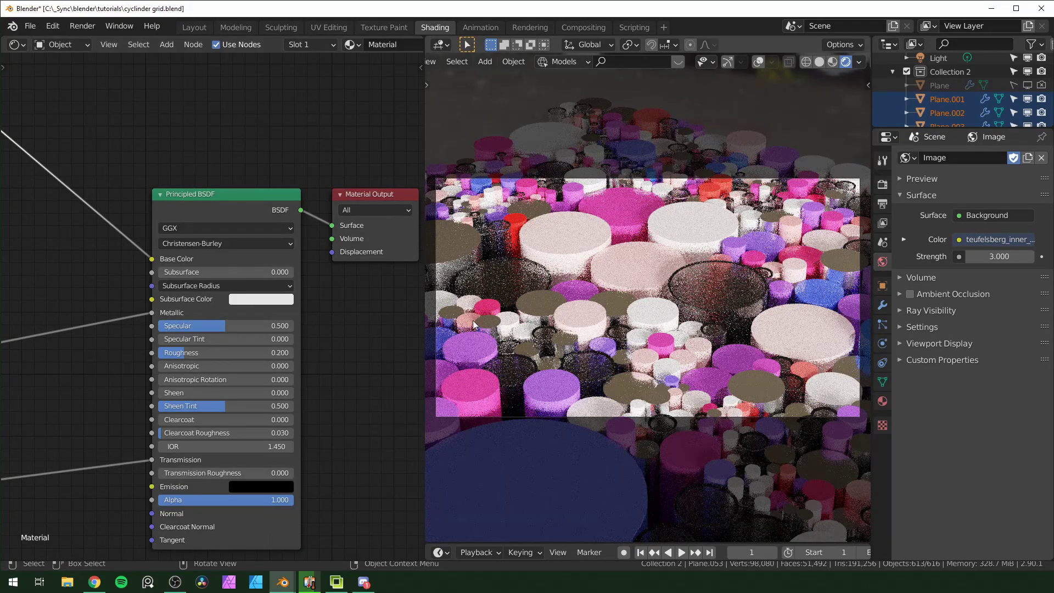
Step: Enable render denoising with OpenImageDenoise, and start rendering the image
middle_click_drag(233, 352, 397, 290)
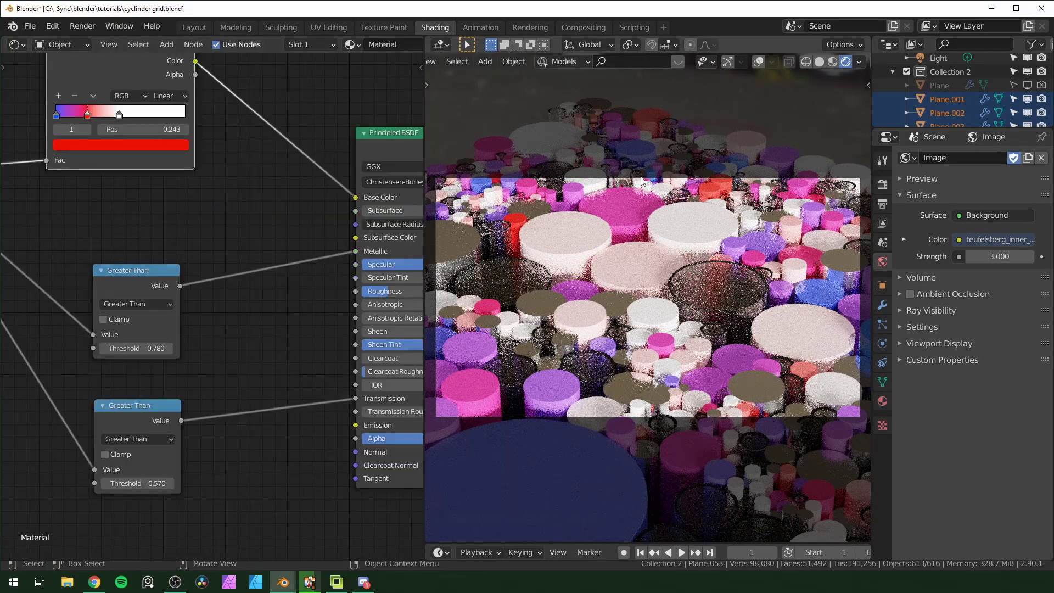
left_click(884, 186)
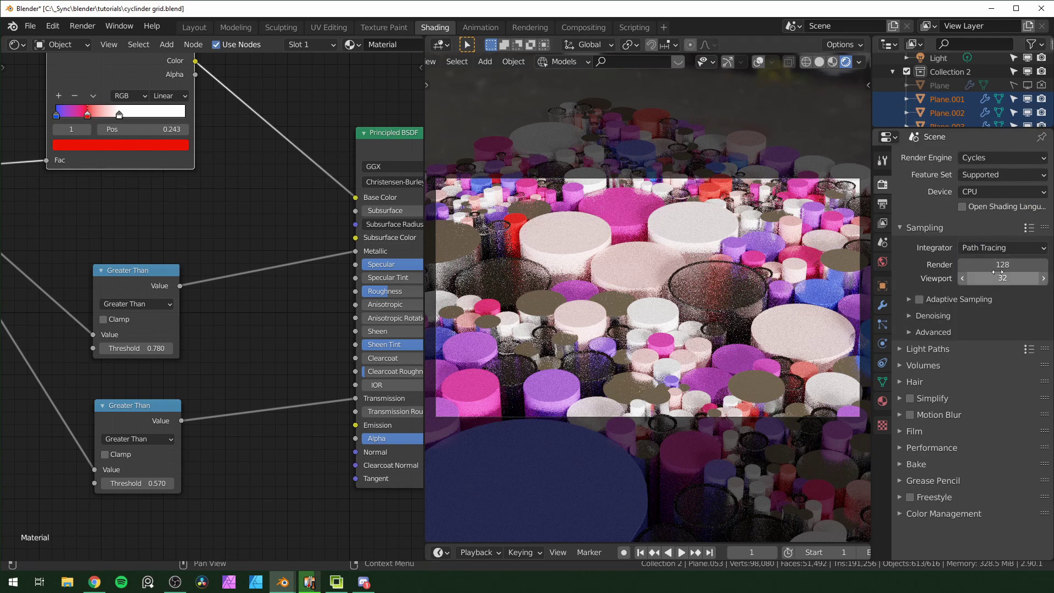
left_click(909, 317)
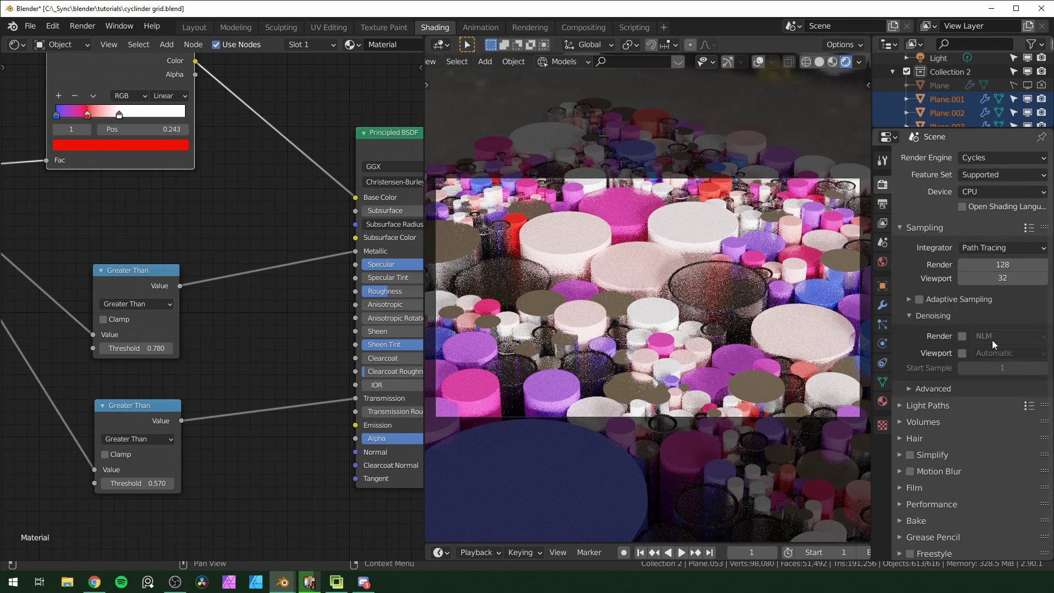
left_click(962, 335)
left_click(1008, 337)
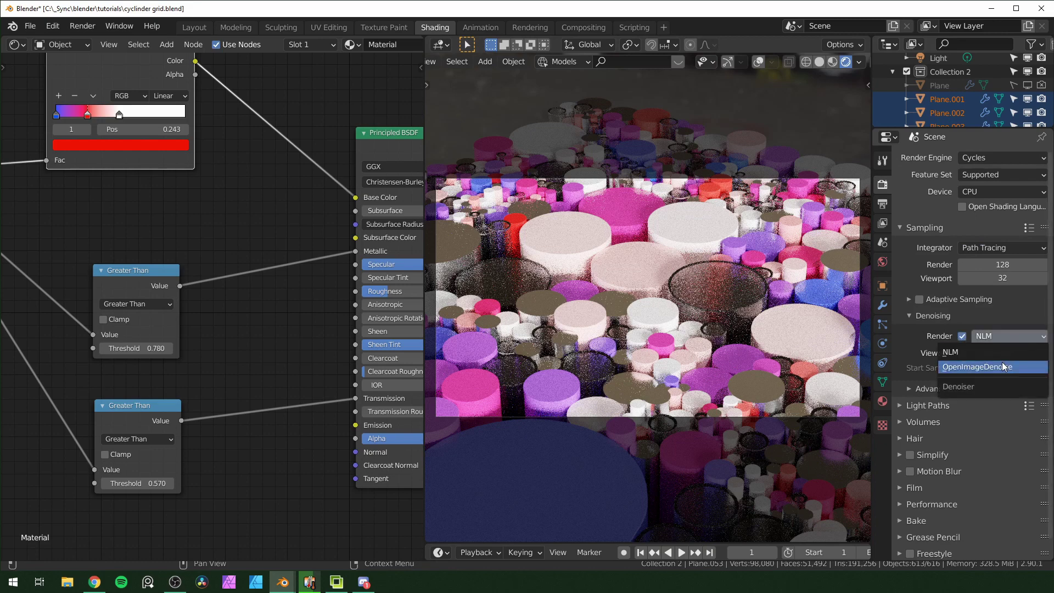
left_click(1002, 361)
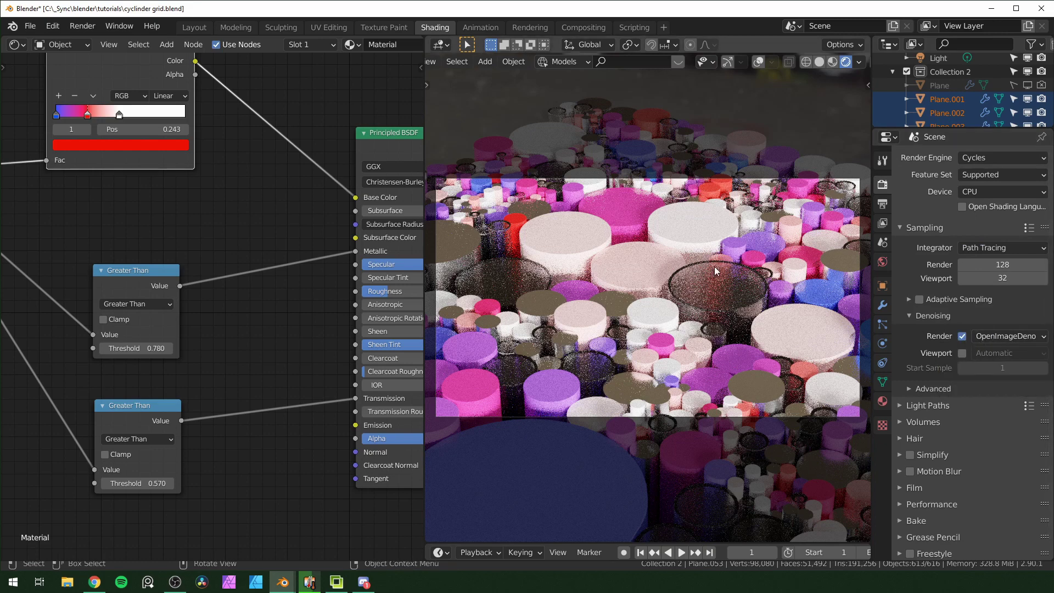
key("F12")
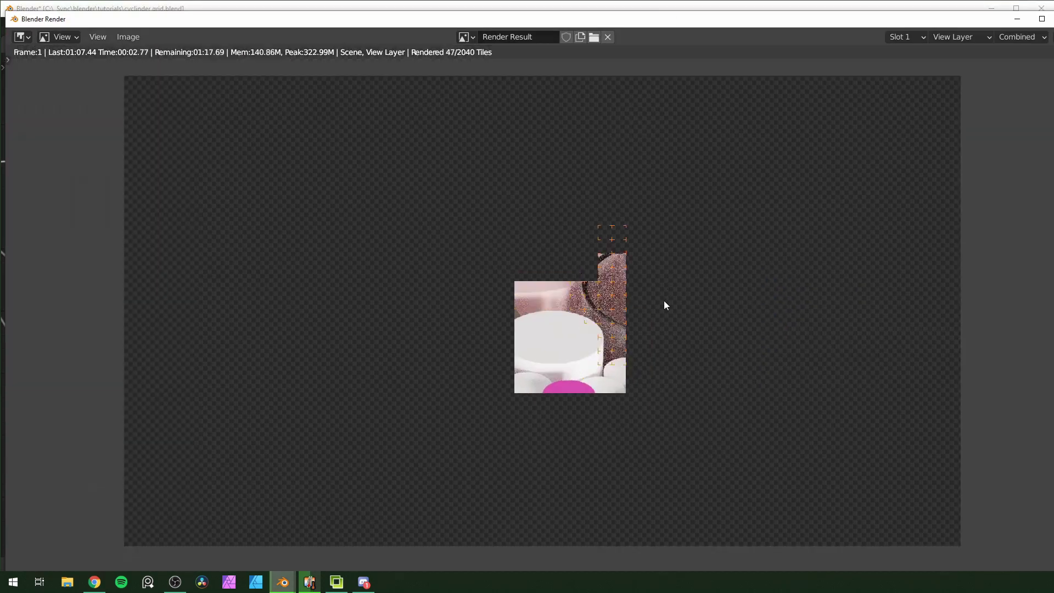